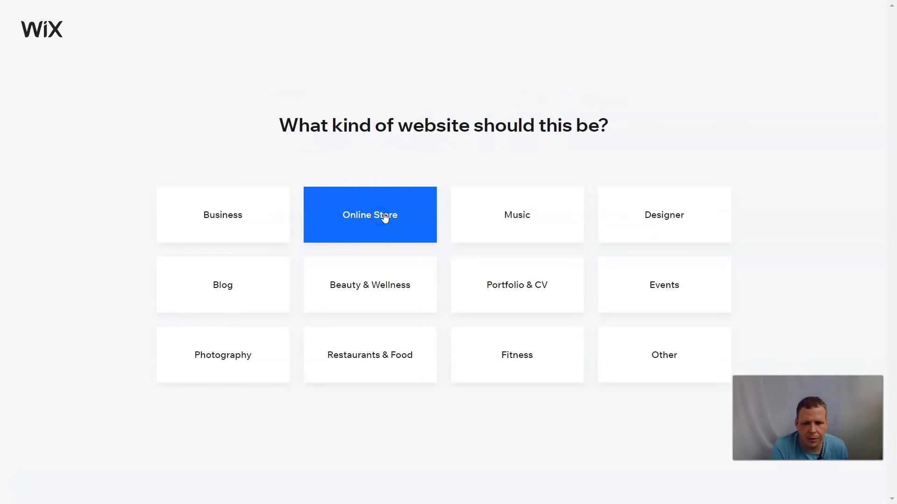
Choose Online Store as the site type and build it from an editor template
left_click(418, 218)
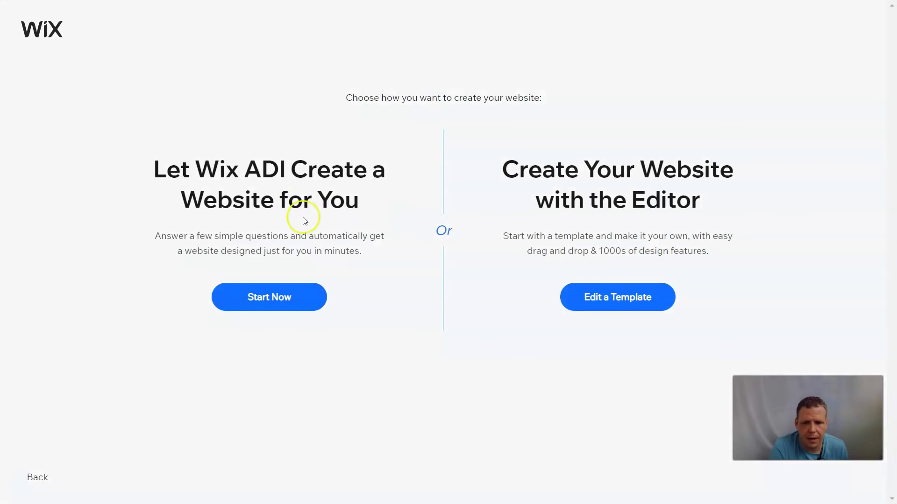
mouse_move(241, 165)
left_mouse_down()
mouse_move(293, 171)
mouse_move(241, 171)
left_mouse_up()
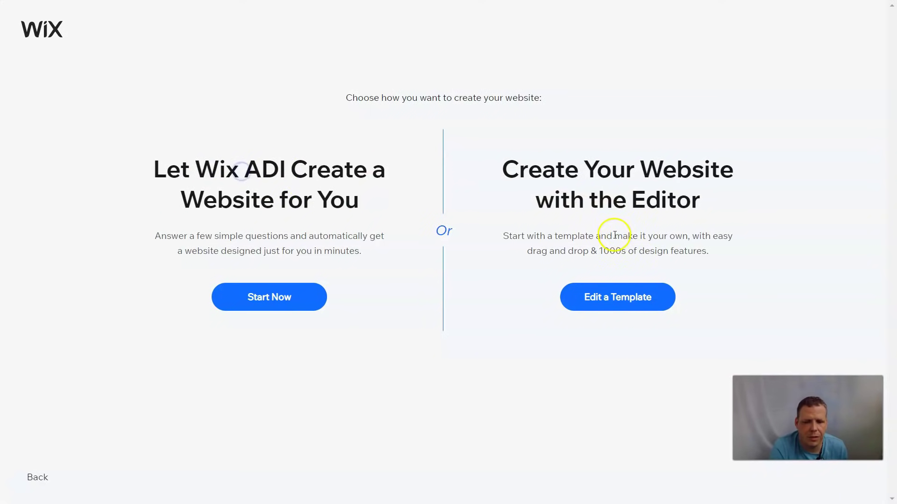
left_click(606, 301)
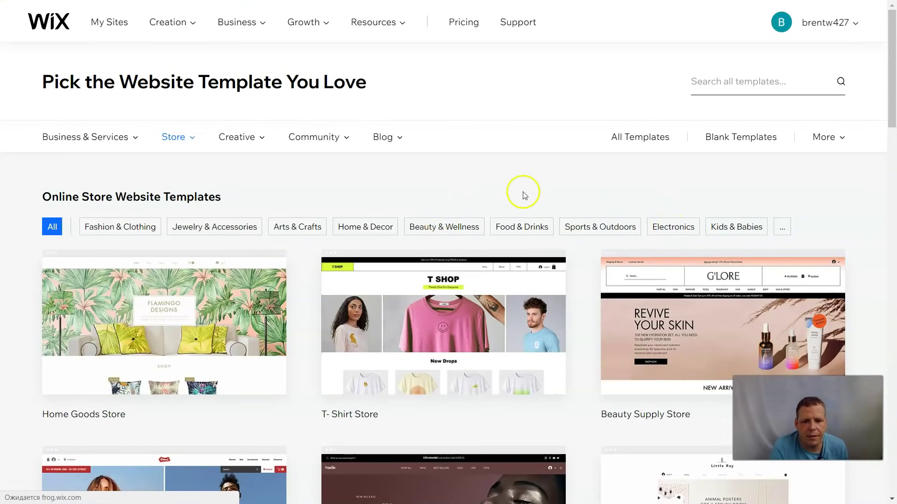
Filter the store templates to Books & Publishers and browse the results
left_click(780, 229)
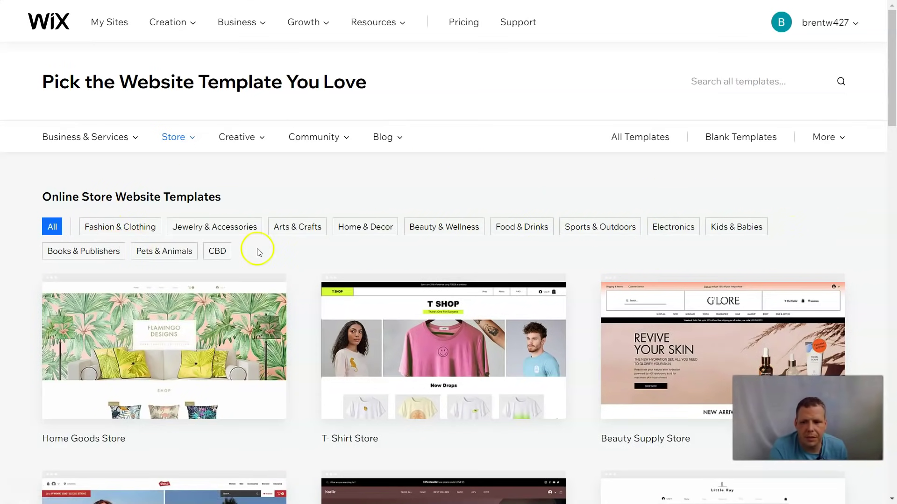
left_click(86, 255)
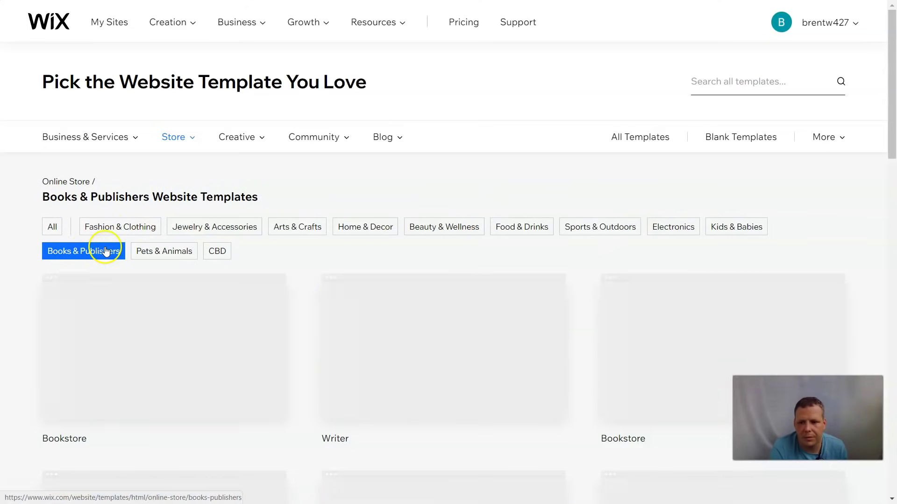
scroll(560, 182, "down", 4)
scroll(561, 183, "down", 4)
scroll(558, 175, "up", 7)
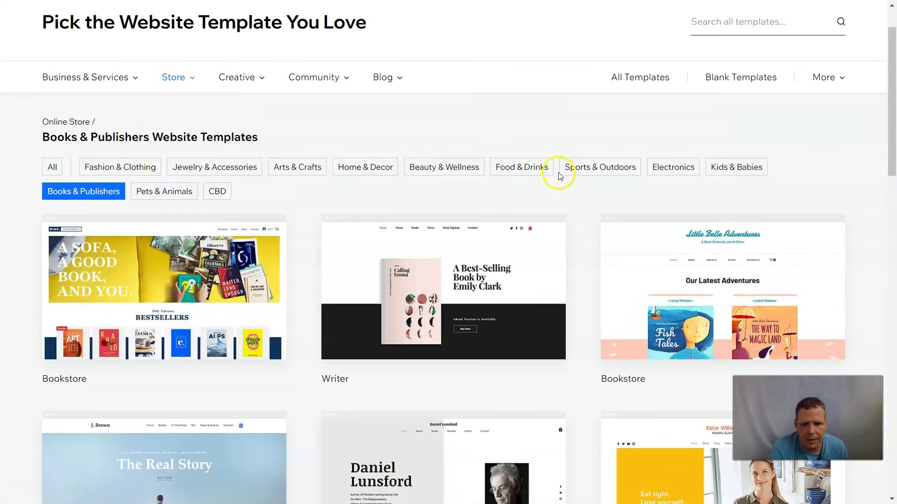
scroll(556, 175, "down", 4)
scroll(537, 181, "up", 4)
scroll(537, 180, "down", 3)
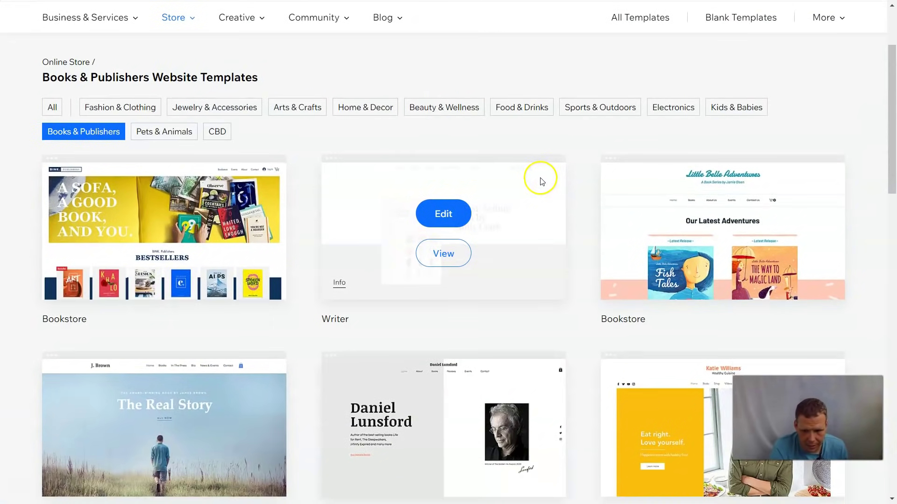
mouse_move(364, 183)
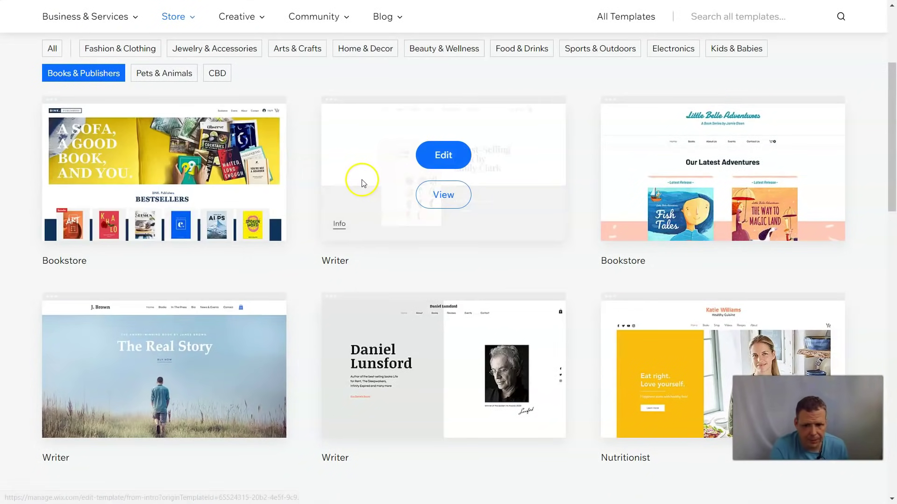
mouse_move(436, 318)
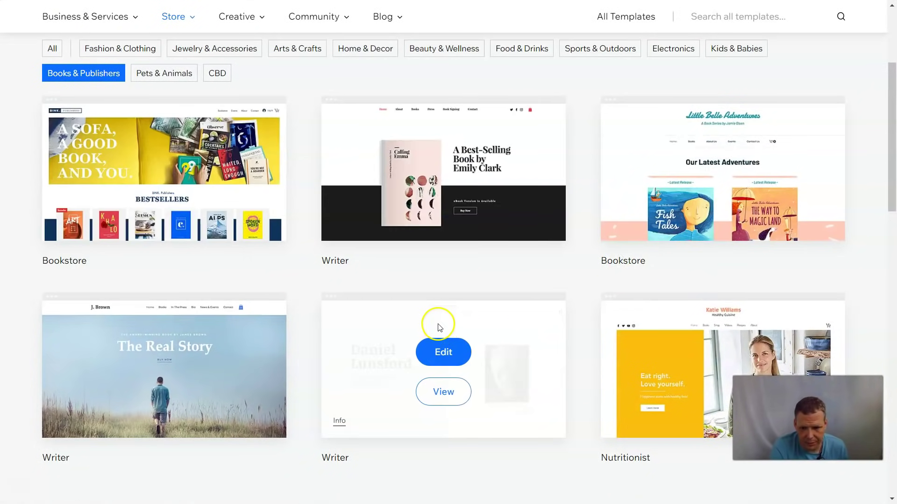
scroll(406, 322, "down", 1)
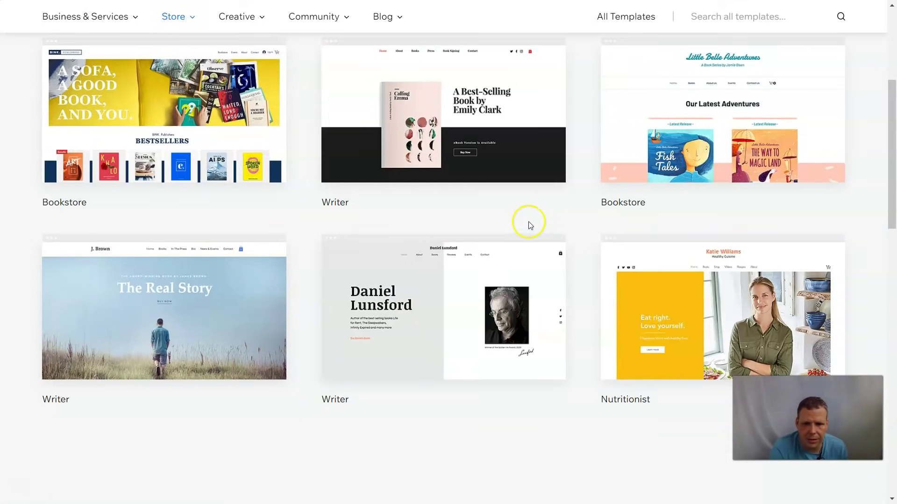
scroll(424, 226, "up", 2)
Preview and close the Bookstore template, then preview the Writer template
left_click(171, 252)
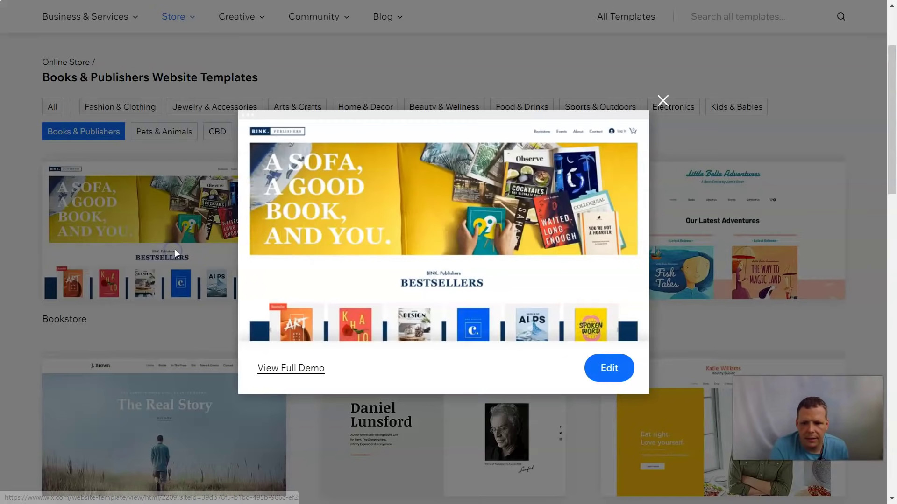
scroll(399, 294, "down", 2)
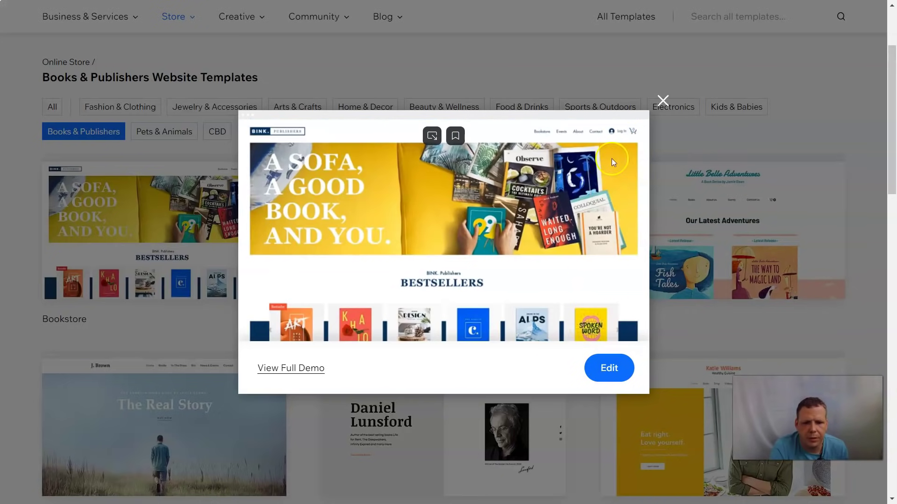
left_click(661, 100)
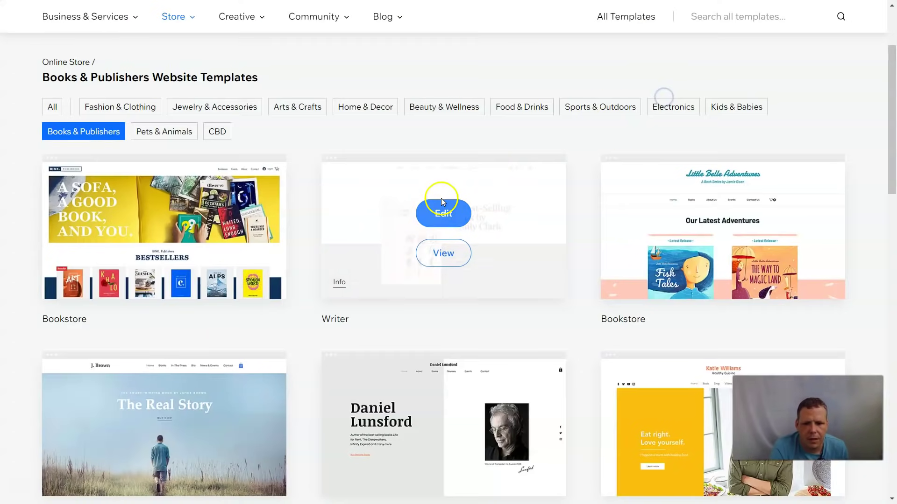
scroll(418, 214, "down", 3)
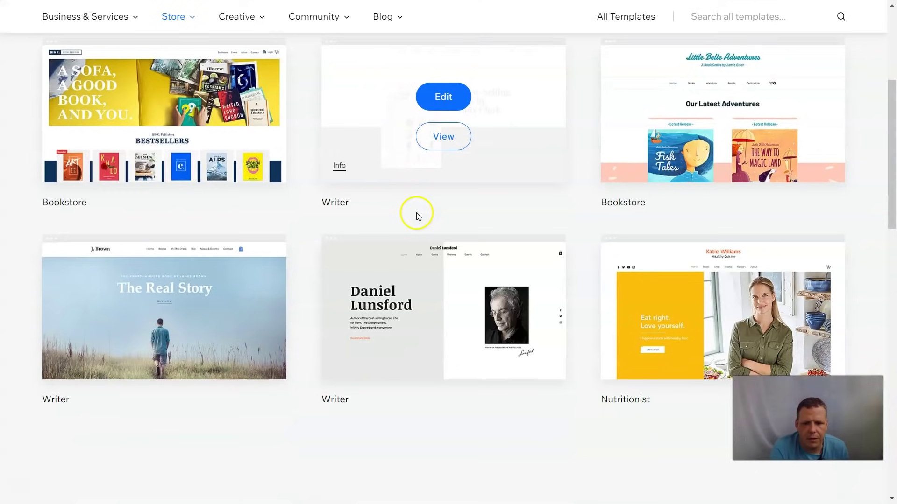
left_click(443, 140)
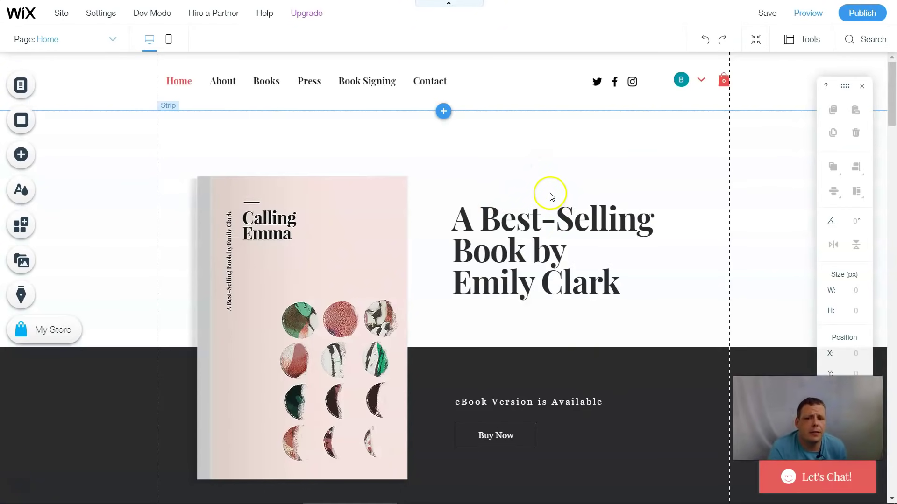
scroll(550, 196, "down", 3)
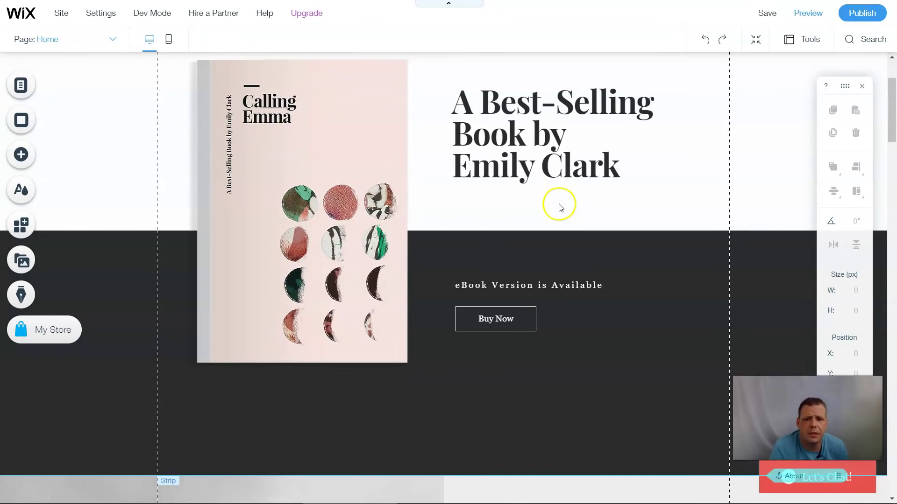
scroll(564, 206, "down", 3)
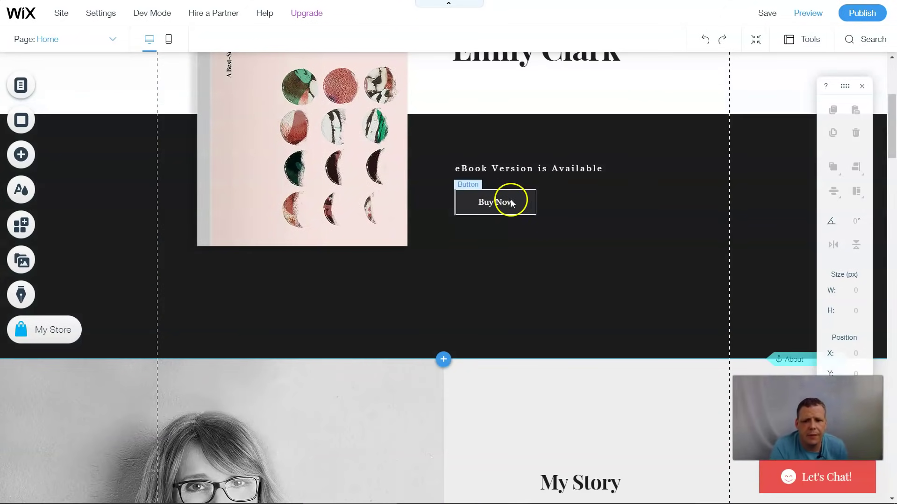
scroll(572, 221, "down", 6)
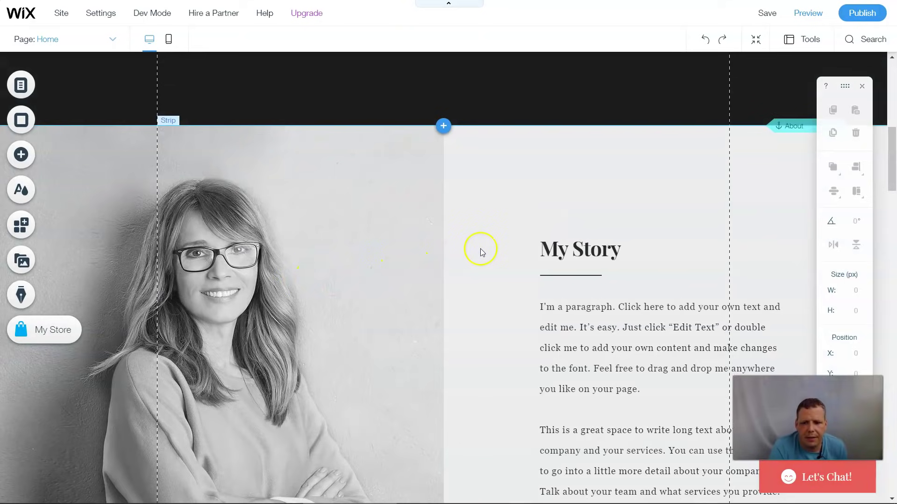
scroll(492, 269, "down", 13)
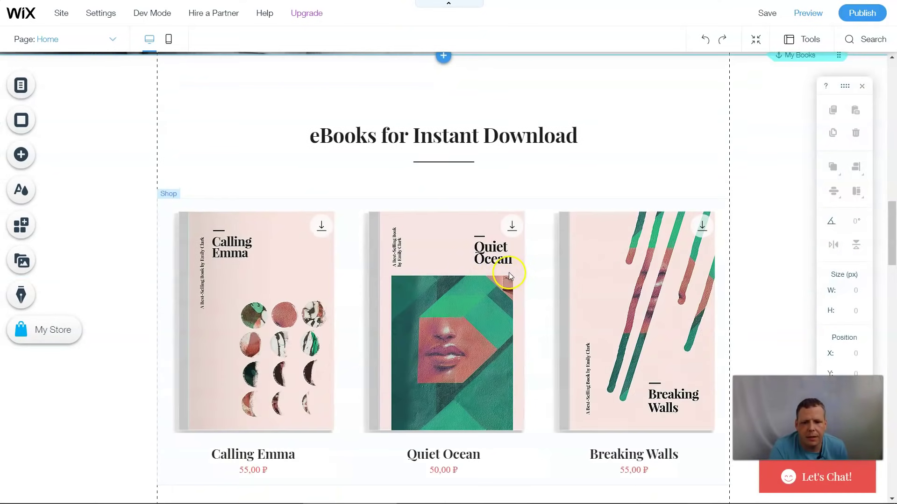
scroll(508, 272, "up", 20)
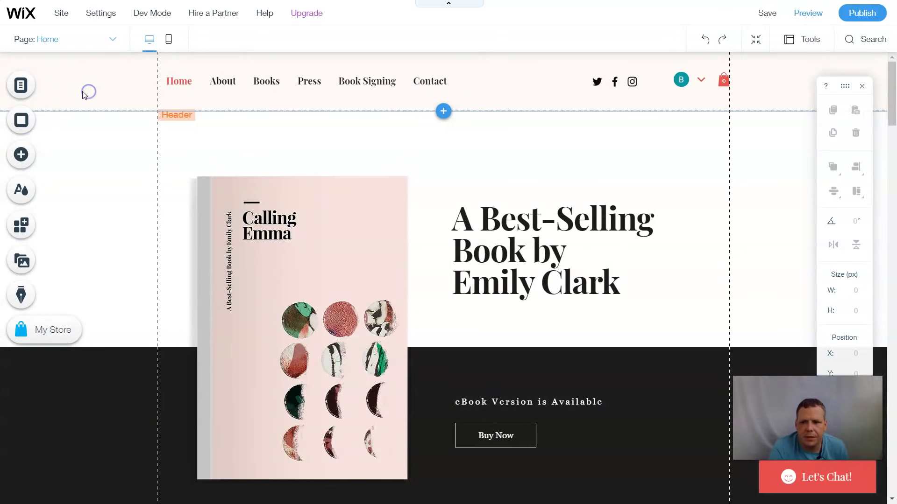
left_click(23, 90)
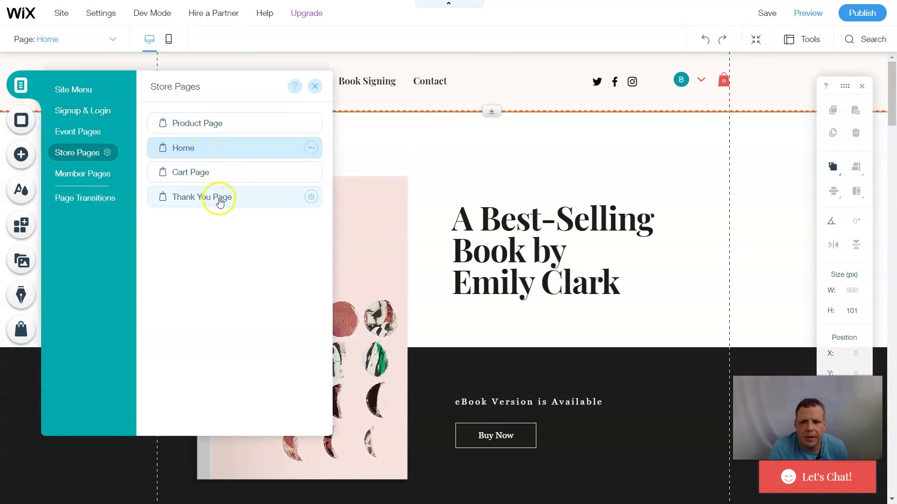
left_click(317, 88)
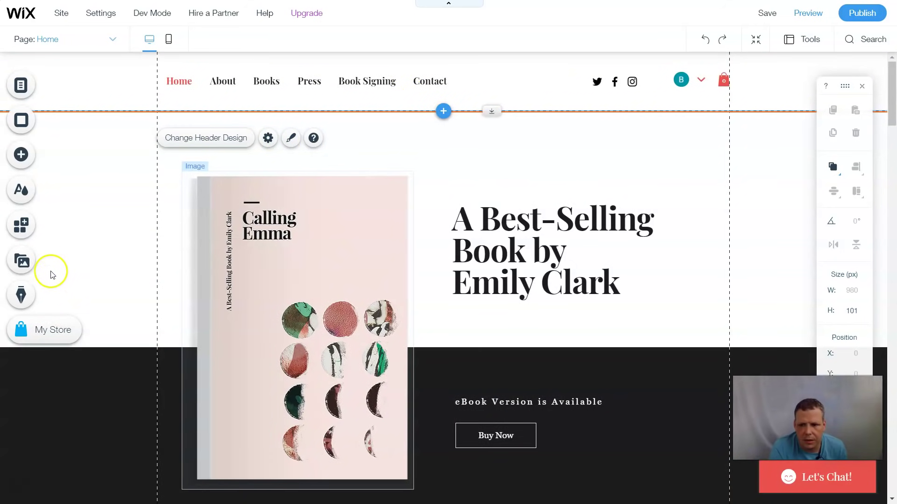
Search the App Market for 'simple e' and add Simpl-e-Commerce to the site
left_click(45, 227)
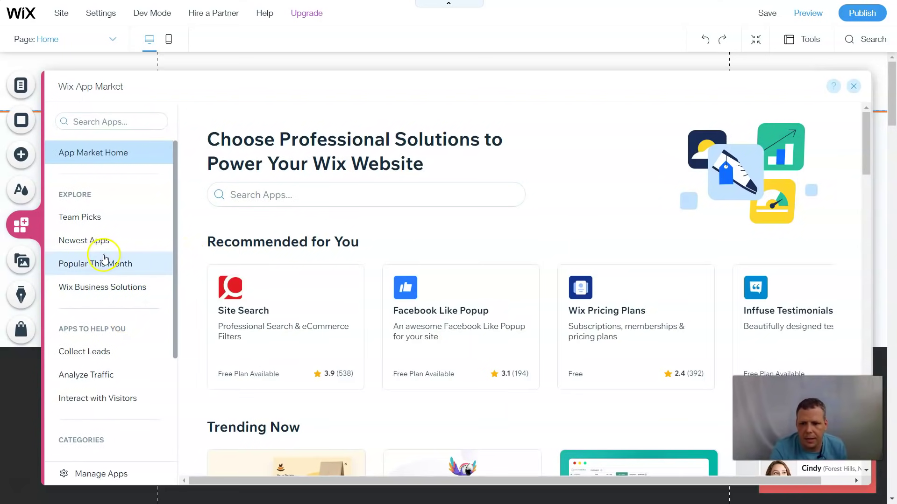
left_click(94, 122)
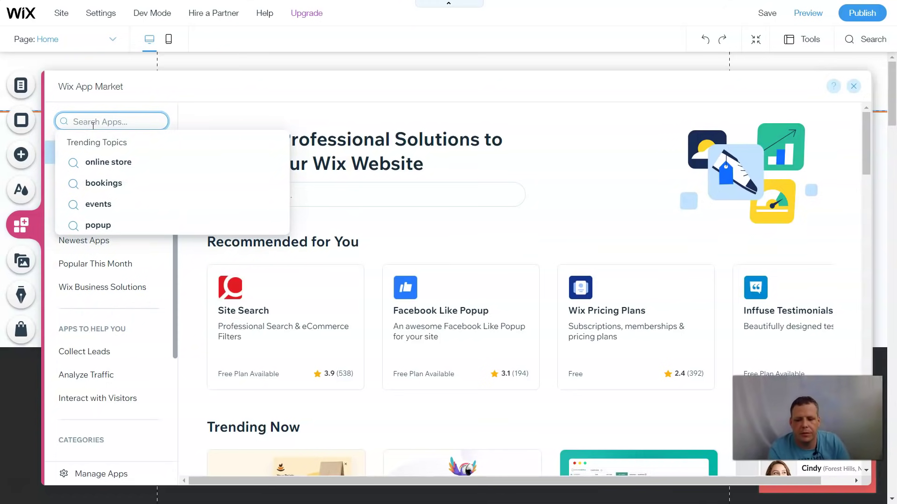
type("simple e")
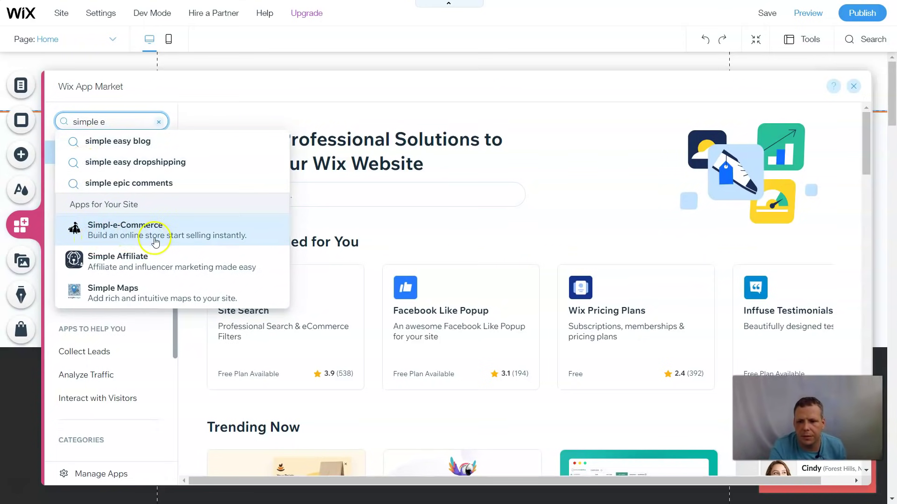
left_click(181, 234)
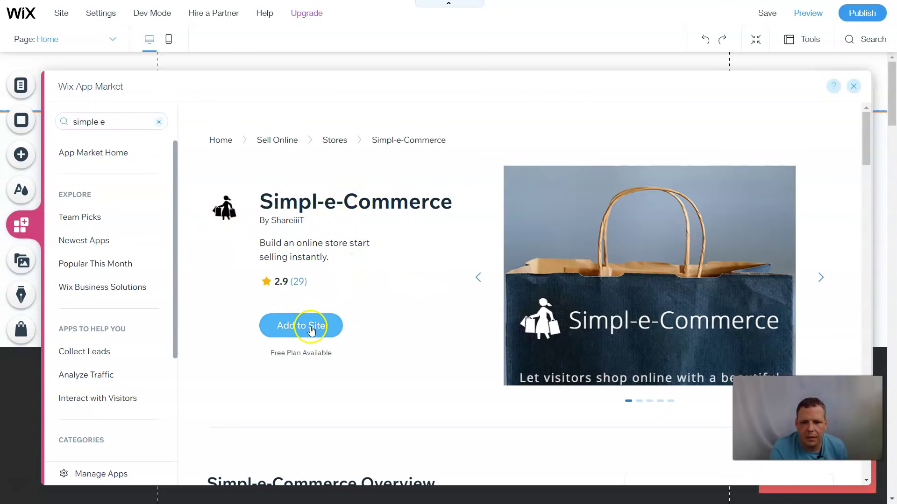
left_click(304, 324)
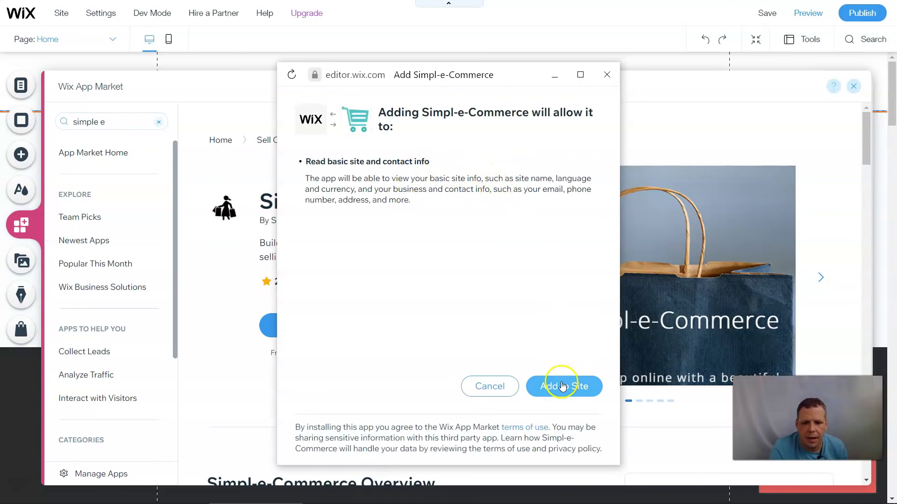
Approve the Simpl-e-Commerce permissions and position the store widget just above the footer
left_click(563, 386)
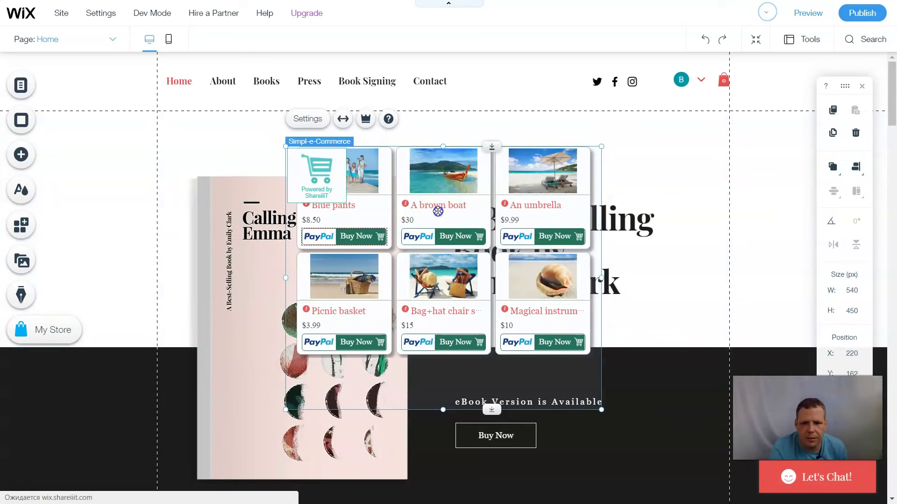
left_click_drag(444, 204, 492, 286)
left_click_drag(436, 247, 472, 302)
scroll(473, 304, "down", 5)
scroll(471, 310, "down", 12)
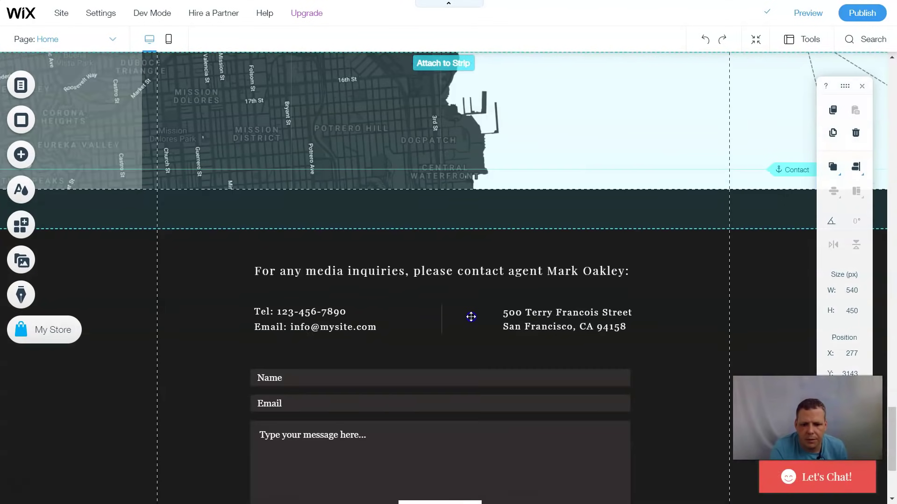
scroll(469, 182, "down", 10)
mouse_move(471, 316)
left_mouse_down()
mouse_move(469, 182)
mouse_move(458, 331)
mouse_move(432, 376)
mouse_move(444, 322)
mouse_move(450, 330)
mouse_move(472, 306)
left_mouse_up()
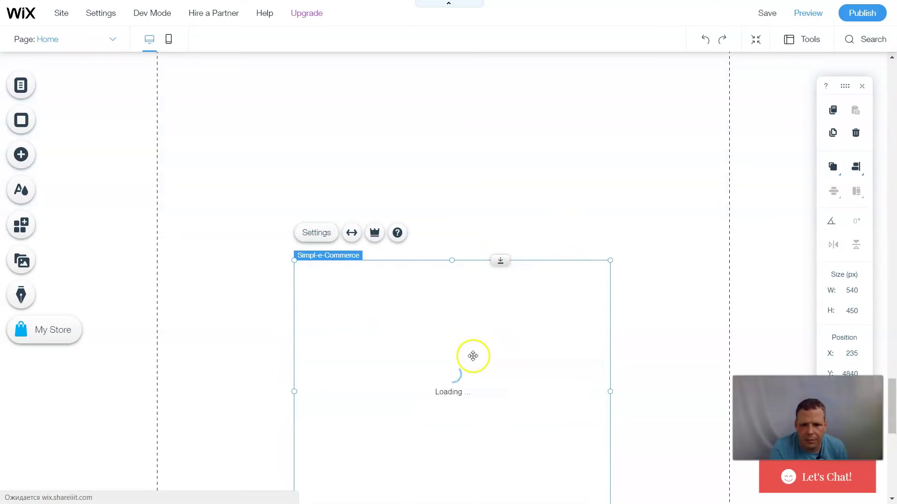
left_click_drag(457, 366, 465, 283)
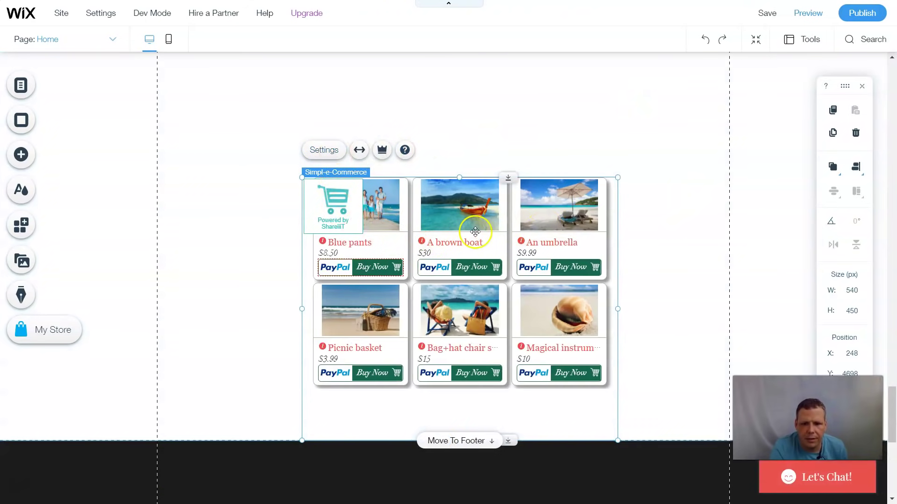
Review the store widget's PayPal settings, then switch to its general Settings tab
left_click(336, 155)
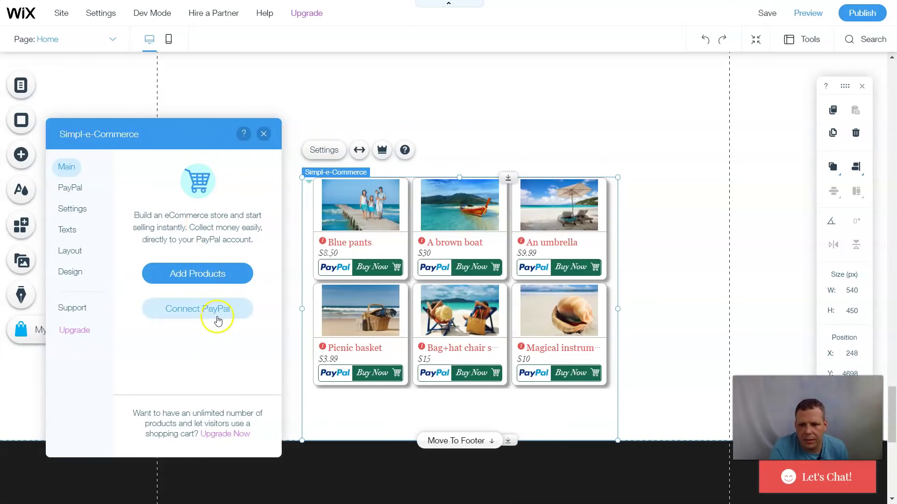
left_click(66, 188)
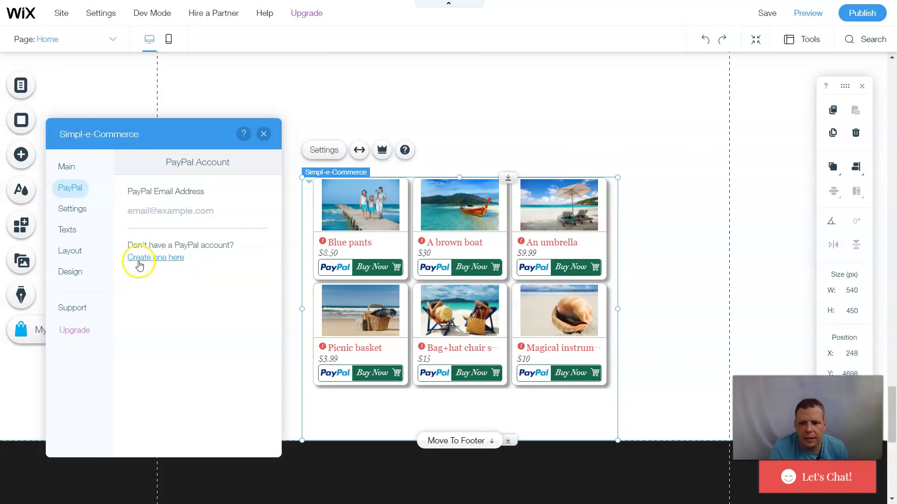
left_click(80, 215)
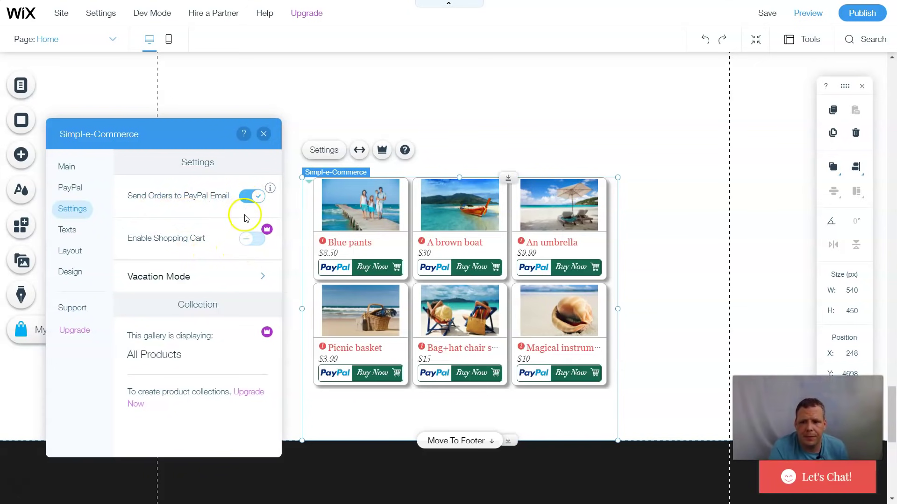
Keep Send Orders to PayPal Email enabled and leave the shopping cart off
left_click(252, 201)
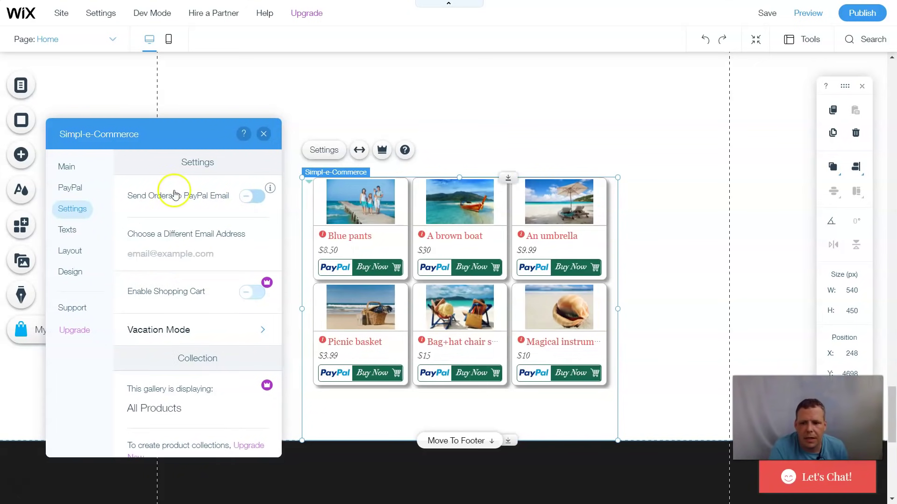
left_click(219, 242)
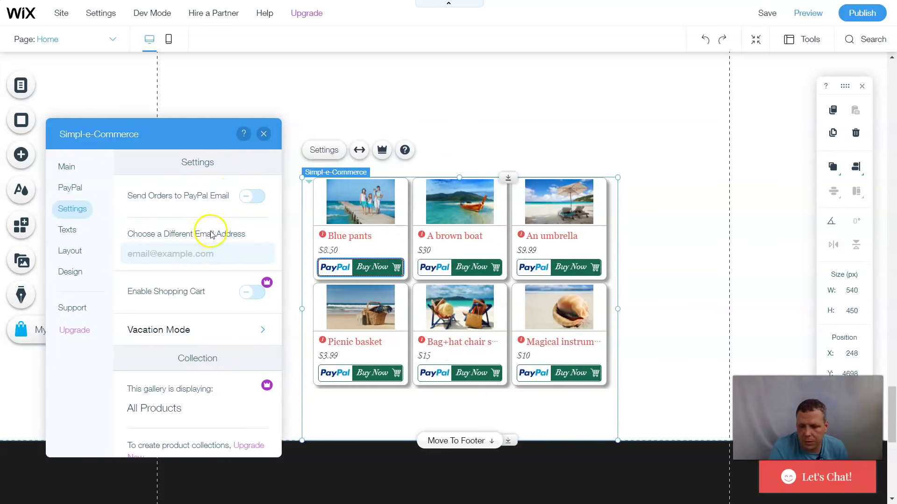
left_click(249, 200)
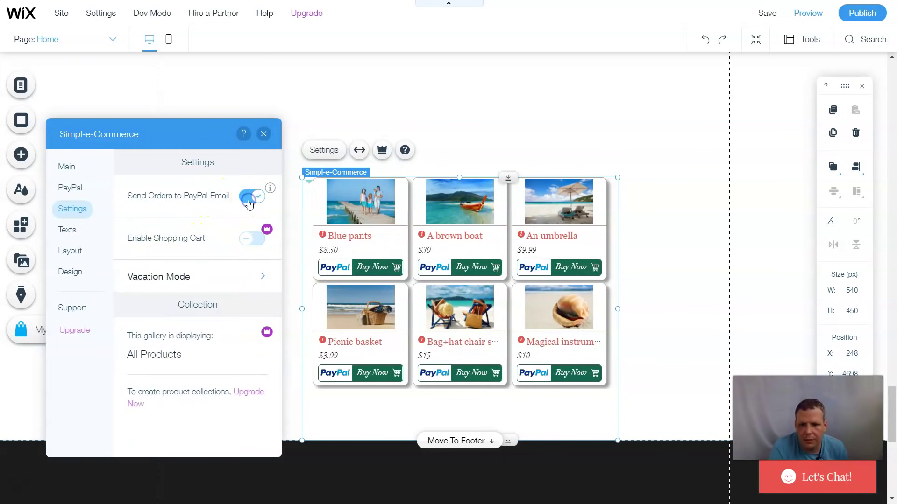
left_click(170, 251)
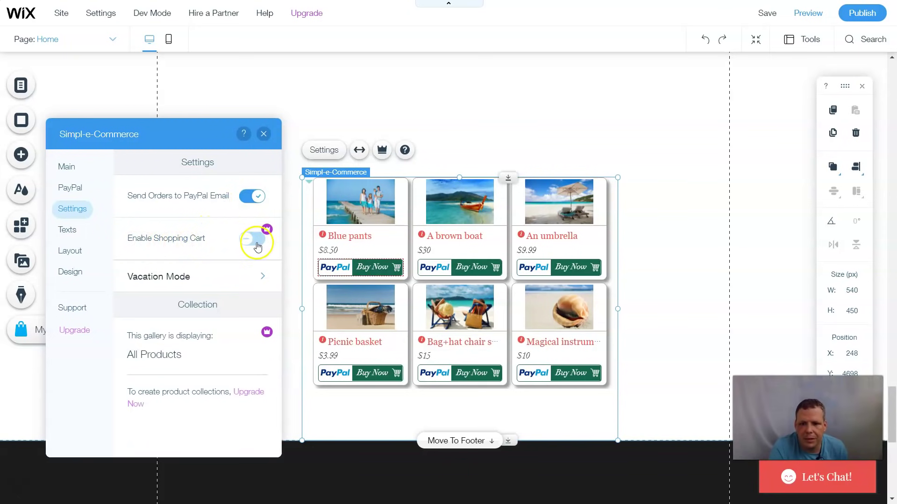
Turn on vacation mode with the store closed indefinitely
mouse_move(268, 227)
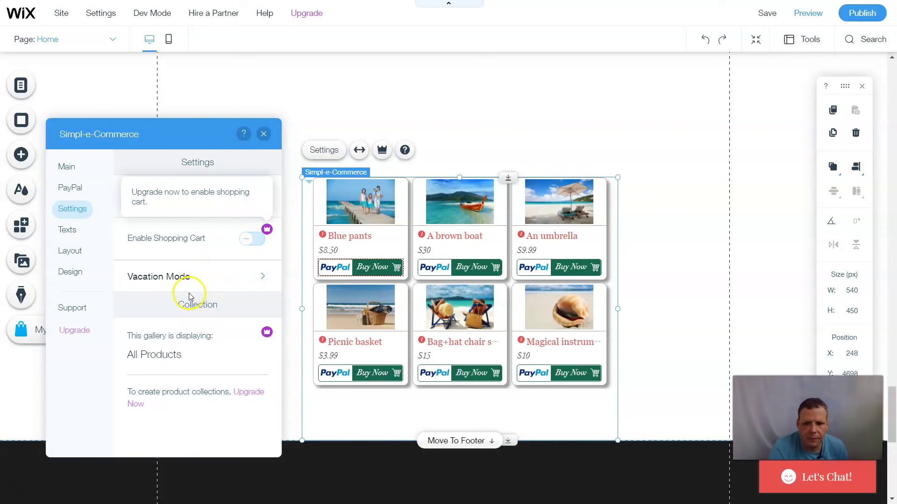
left_click(258, 278)
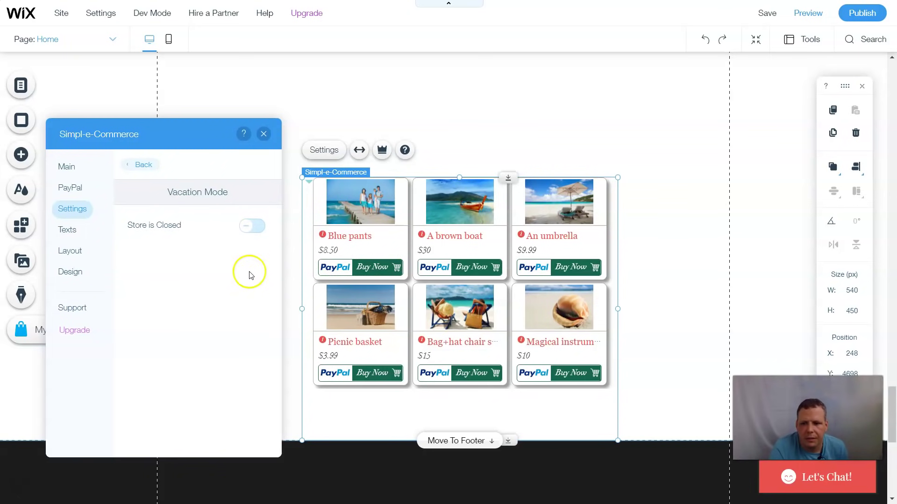
left_click(215, 231)
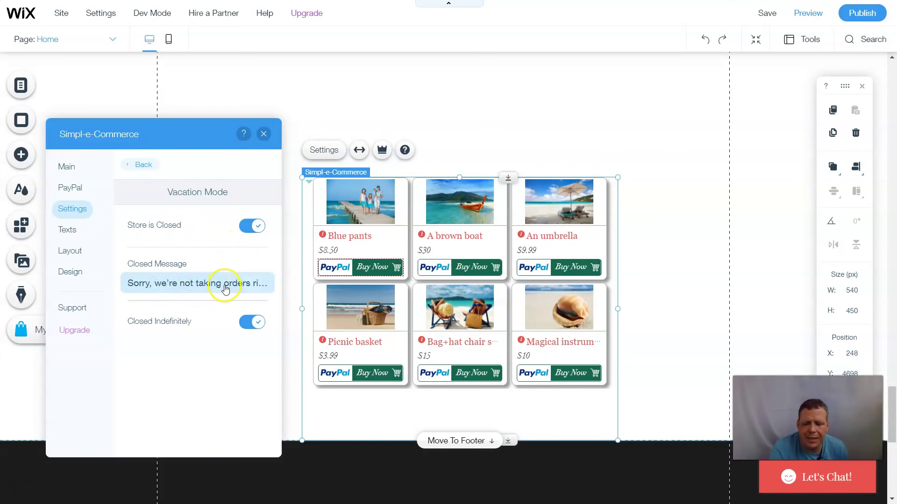
left_click(252, 322)
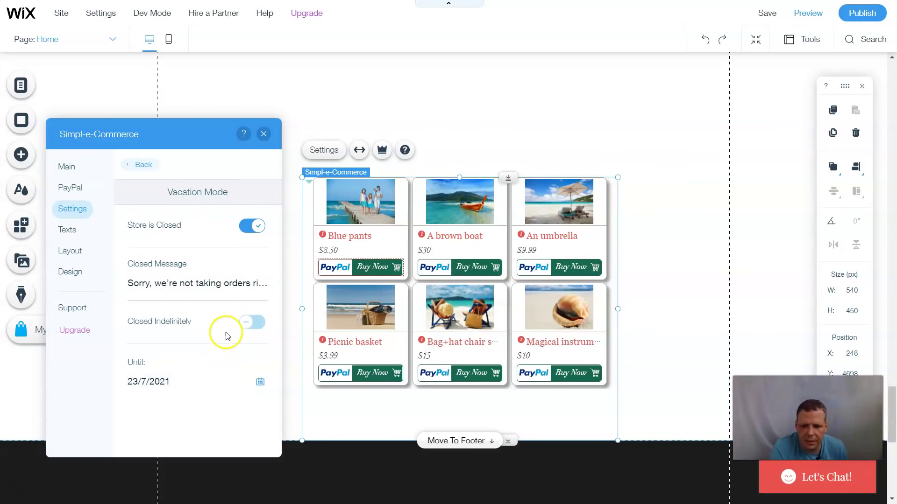
left_click(252, 320)
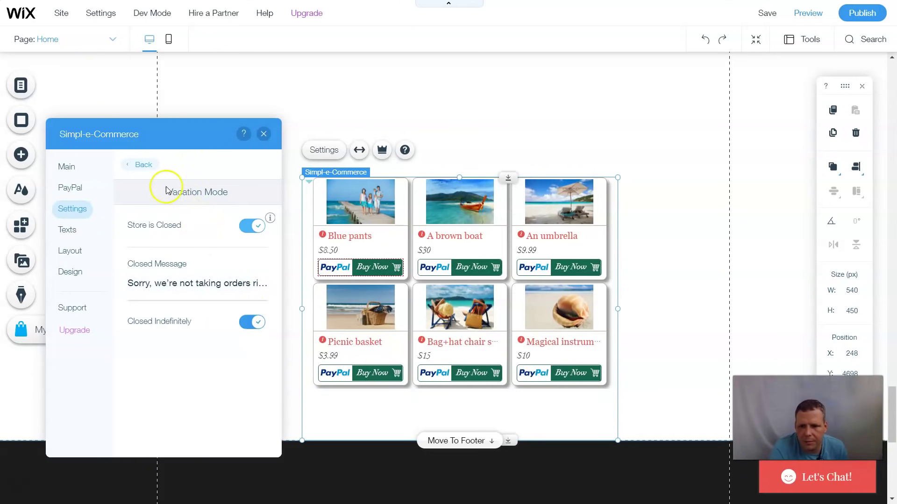
left_click(140, 165)
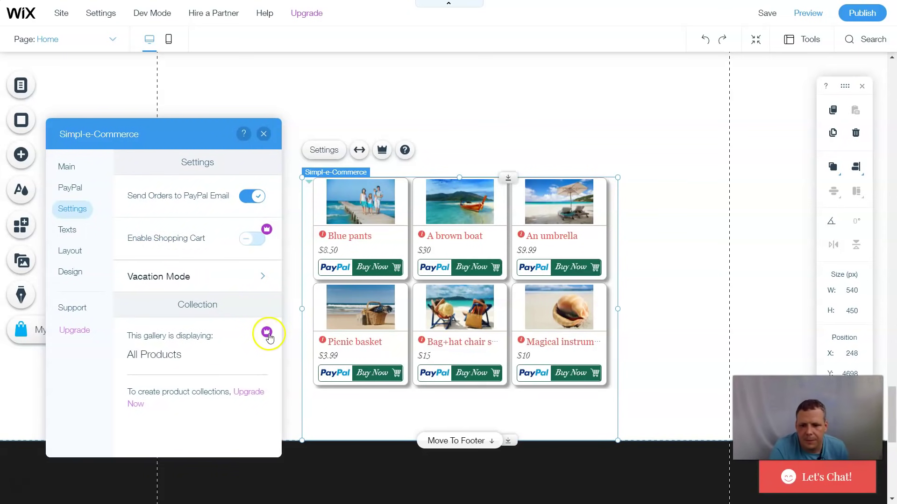
mouse_move(263, 342)
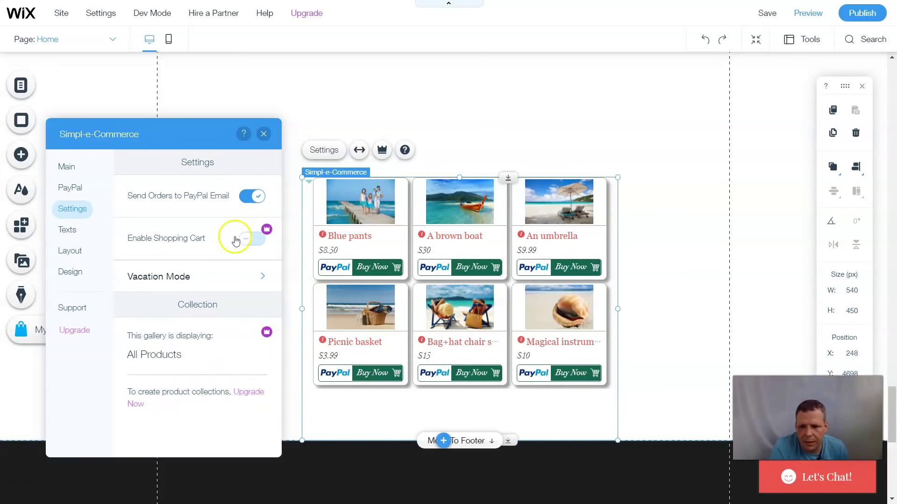
Change the purchase button text to 'Buy Me Now!!'
left_click(80, 235)
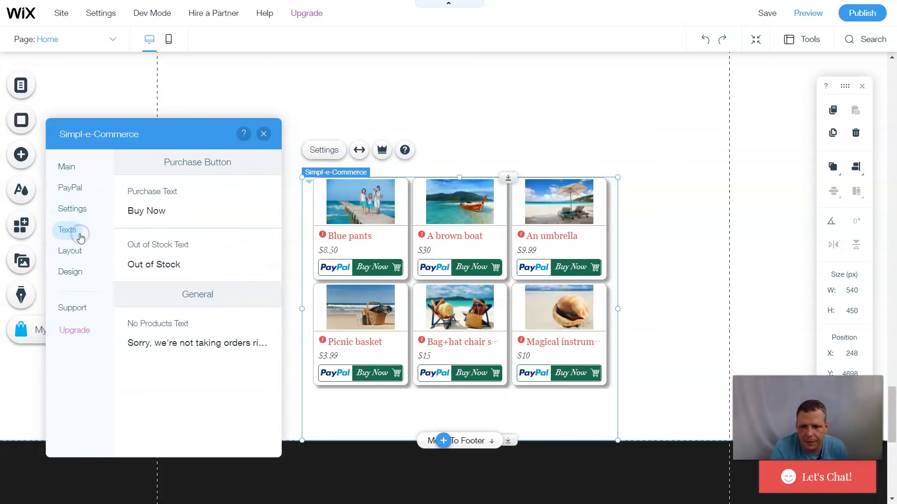
left_click(178, 214)
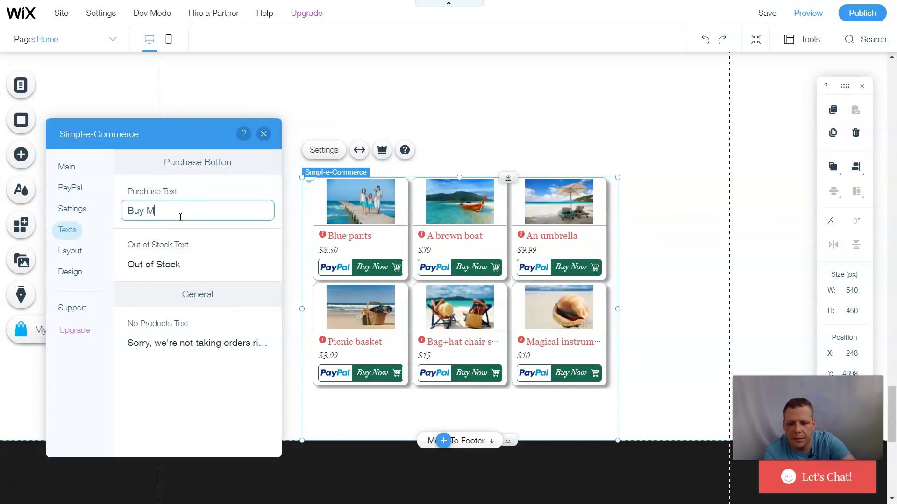
type("M")
key("Return")
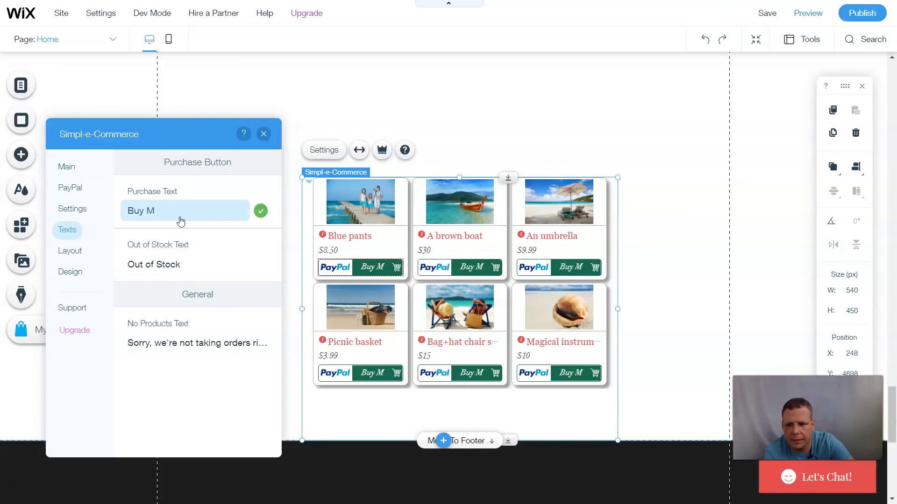
left_click(180, 217)
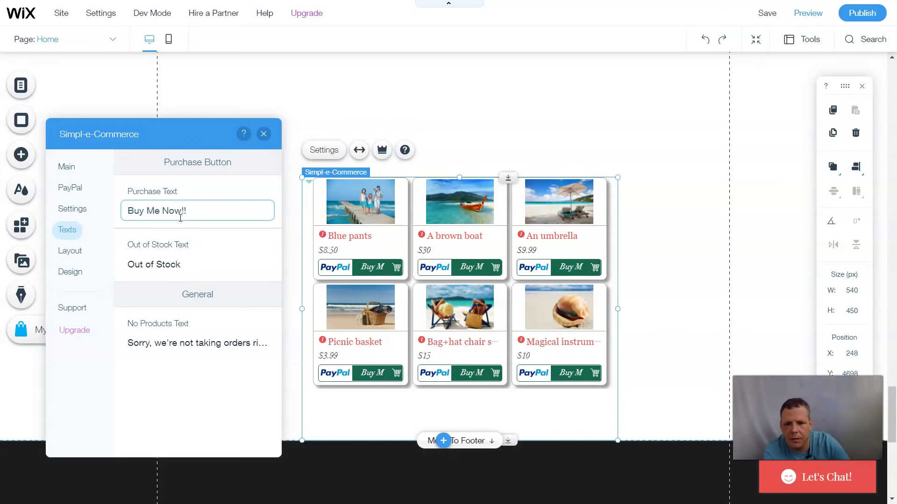
key("Return")
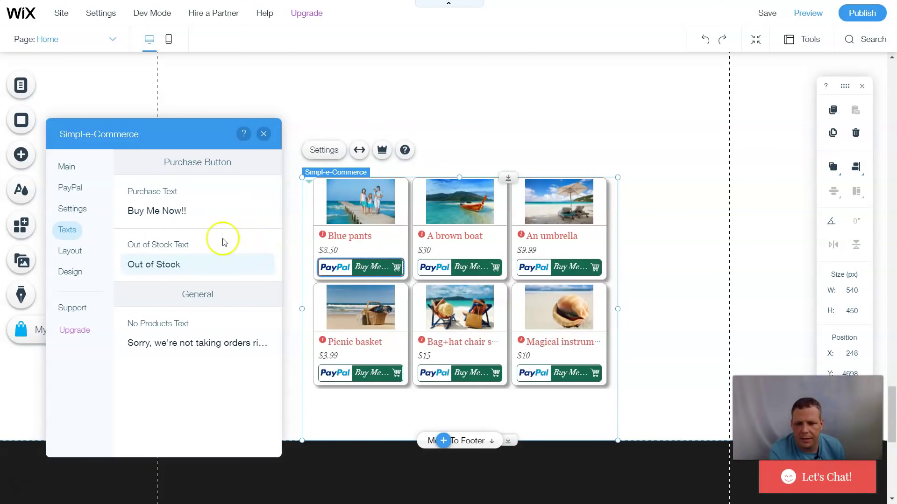
Set the out-of-stock text to 'We dont have it' and no-products text to 'Message me later to order'
left_click(206, 267)
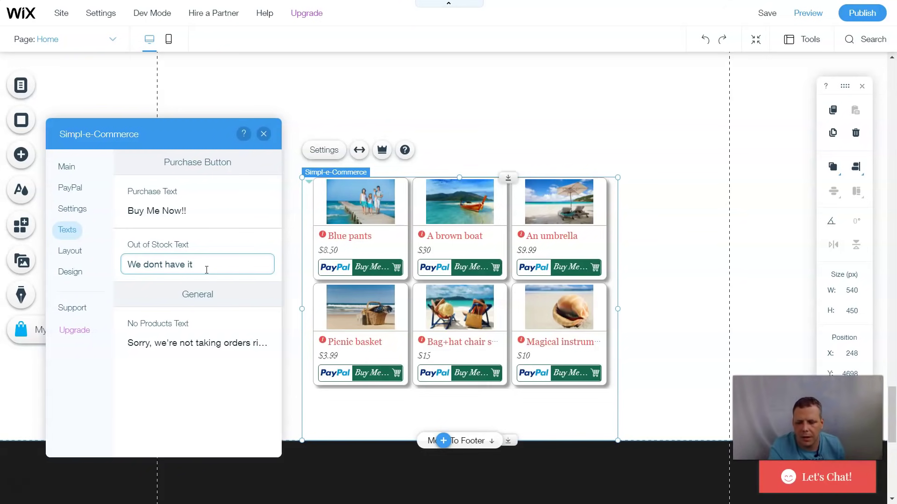
left_click(184, 350)
left_click(193, 344)
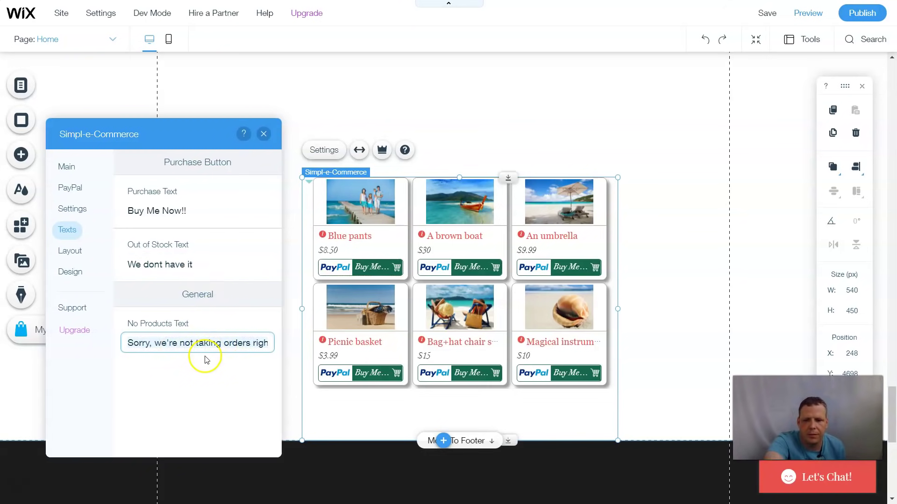
key("ctrl+a")
key("BackSpace")
type("M")
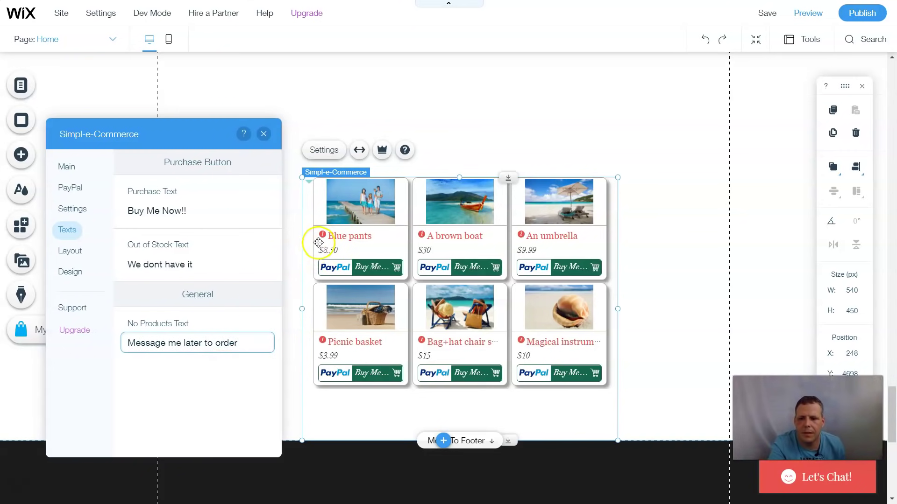
left_click(164, 442)
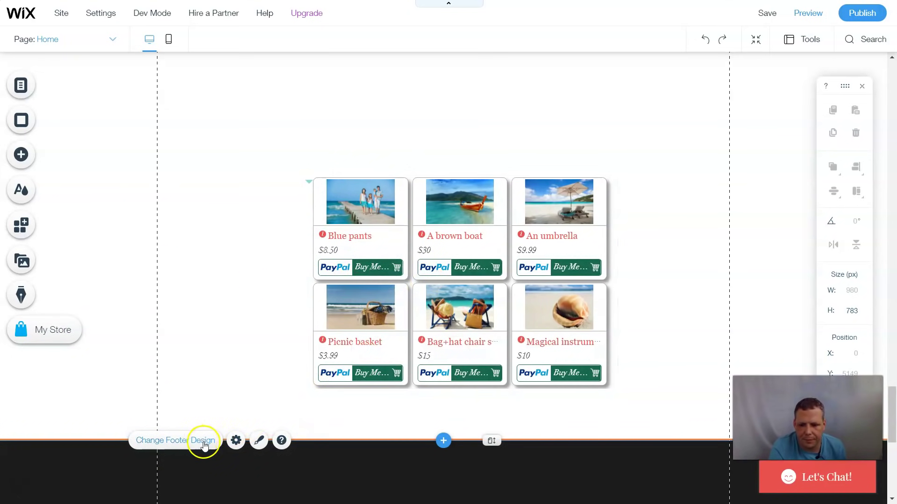
Widen the store's product cards to 323 px in the layout settings
left_click(382, 273)
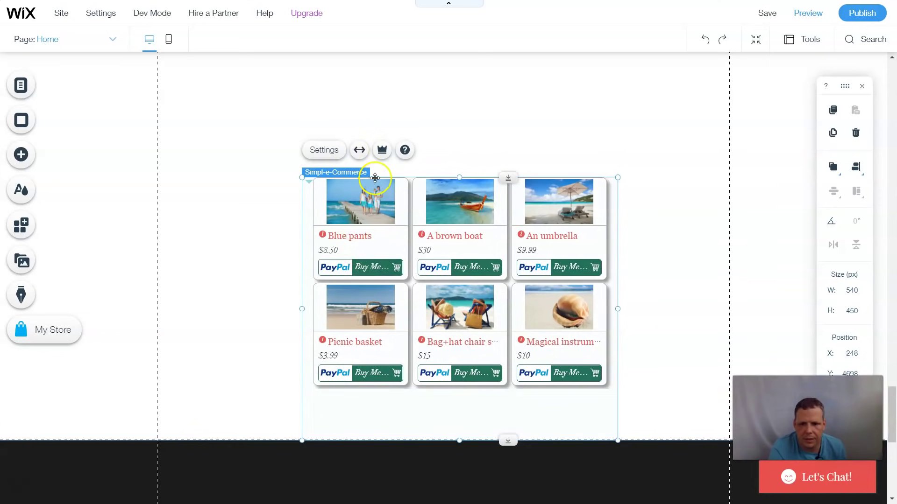
left_click(321, 151)
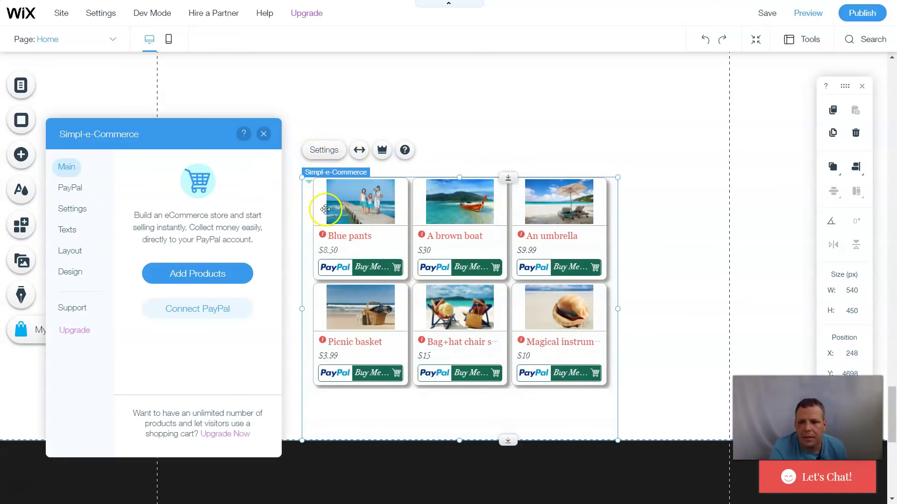
left_click(73, 212)
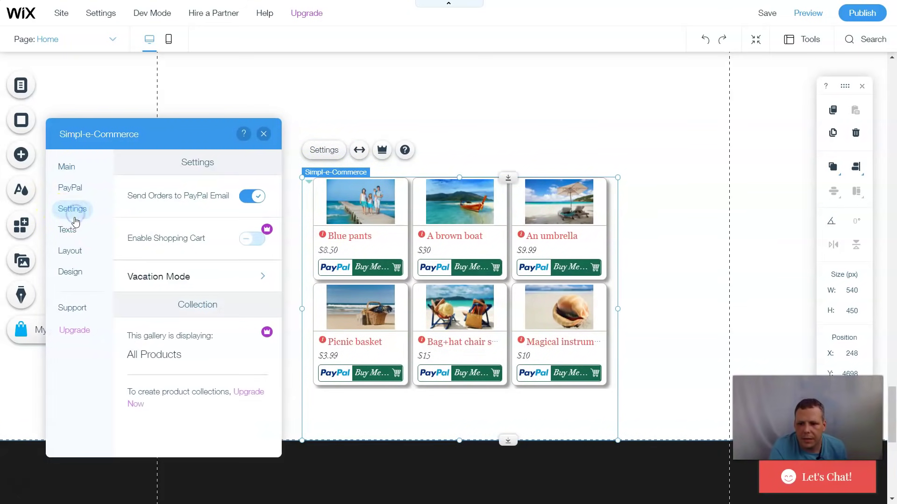
left_click(72, 229)
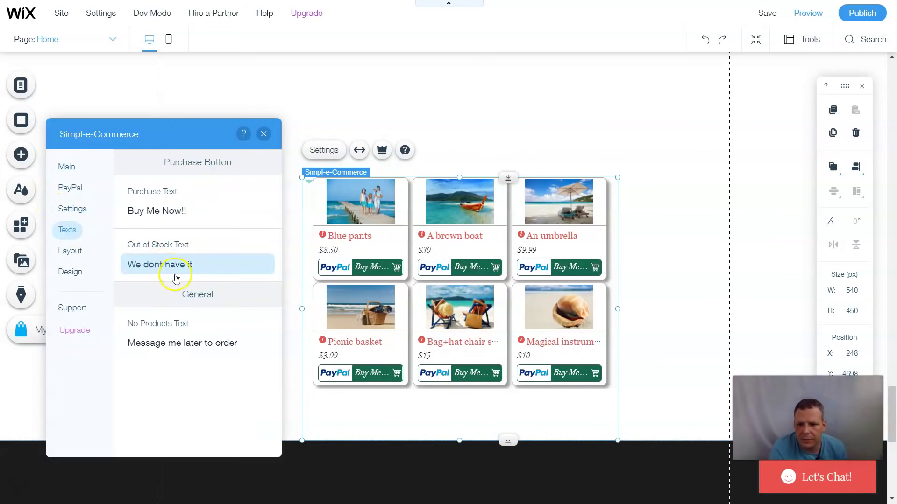
left_click(71, 250)
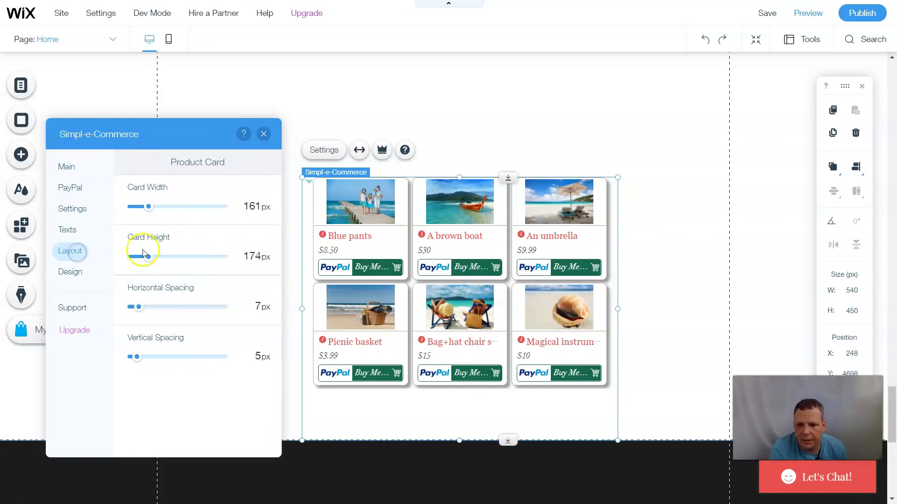
left_click_drag(149, 206, 177, 211)
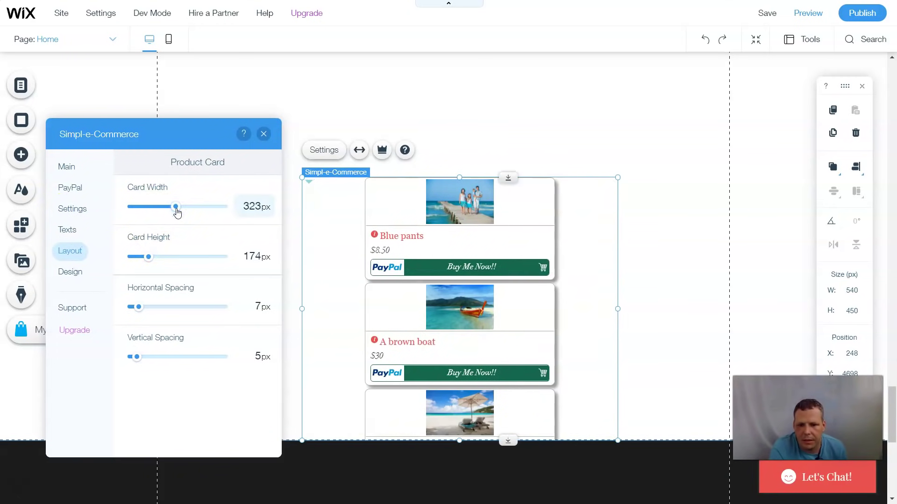
Move the store element slightly and stretch it to about 737 px tall
scroll(455, 197, "down", 4)
scroll(451, 230, "up", 2)
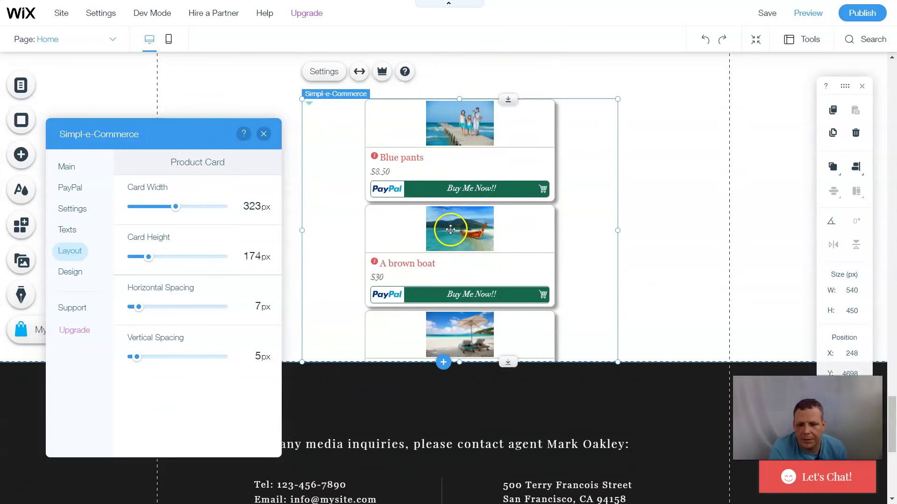
left_click_drag(497, 264, 500, 219)
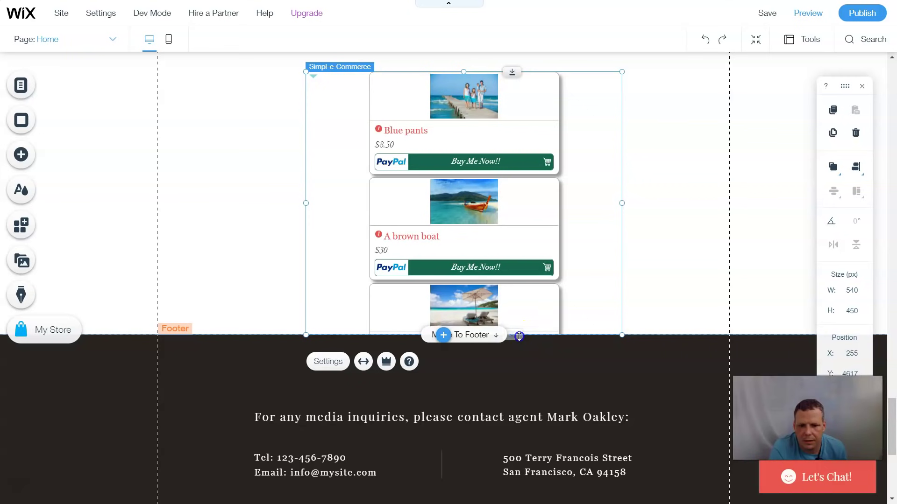
left_click_drag(519, 336, 495, 500)
scroll(524, 346, "down", 2)
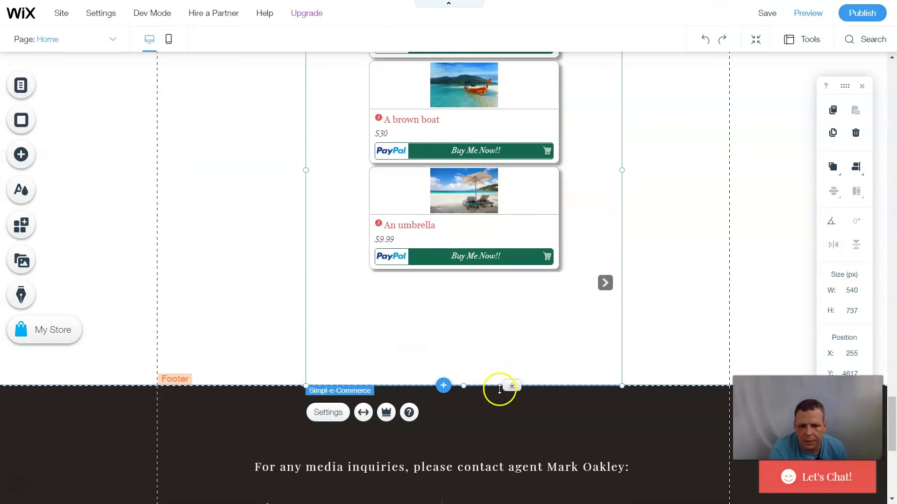
scroll(420, 220, "up", 5)
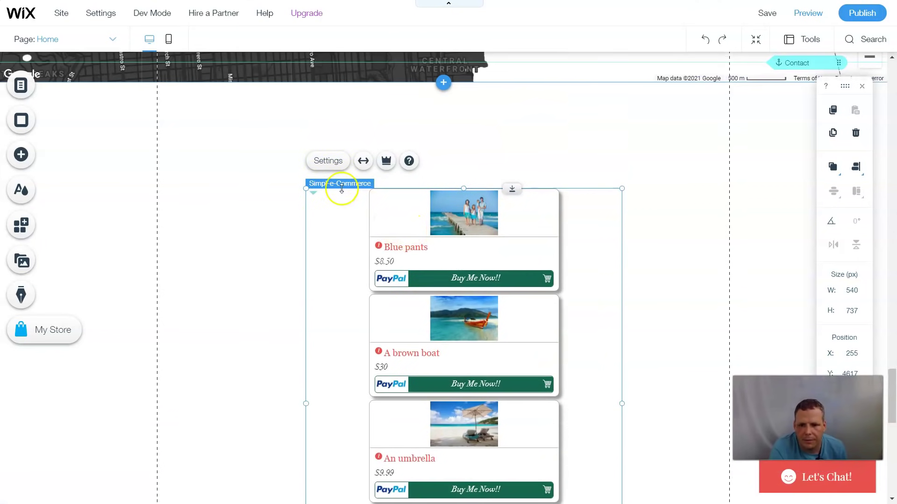
Set product card height to 181 px with 35 px horizontal and vertical spacing
left_click(326, 160)
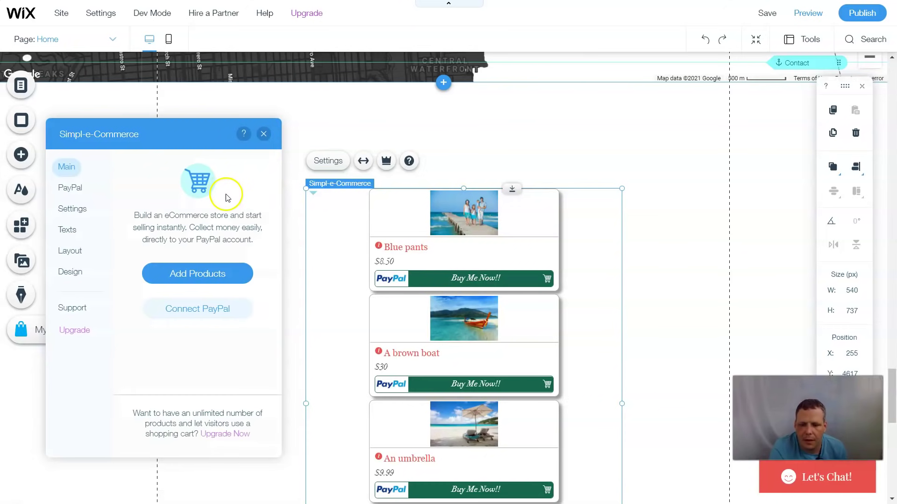
left_click(70, 251)
left_click(161, 257)
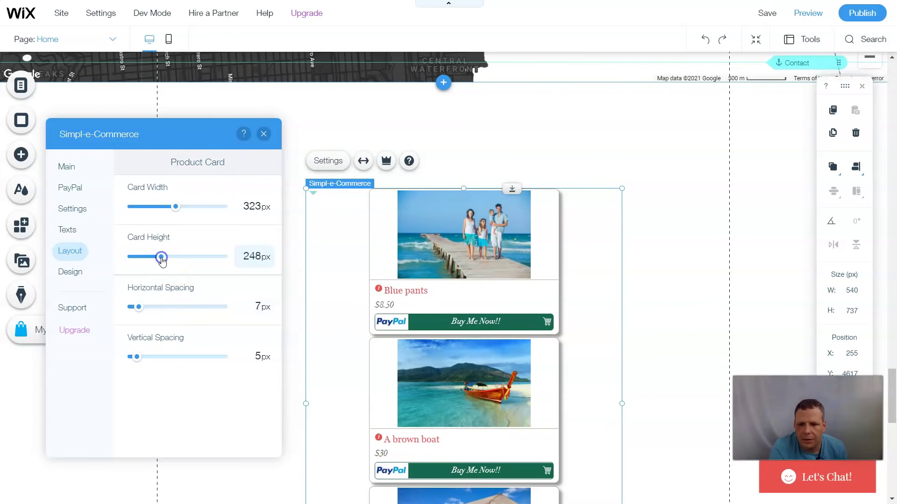
left_click(149, 257)
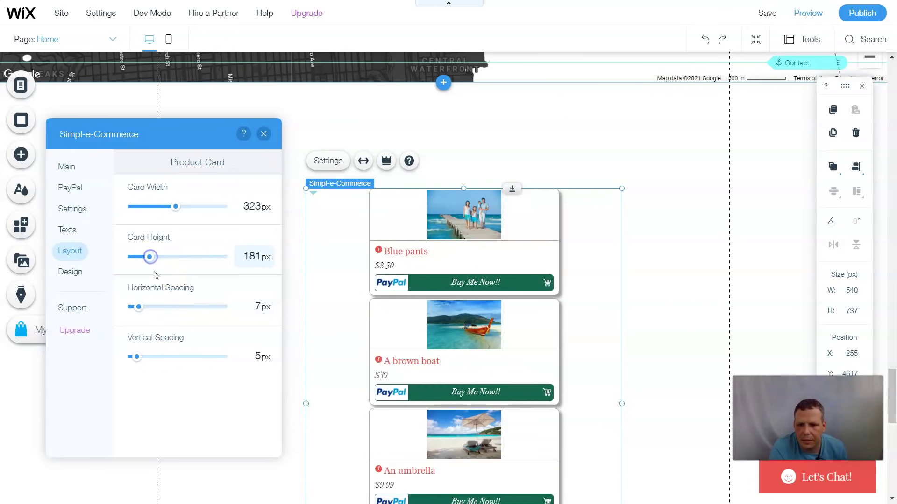
left_click(164, 307)
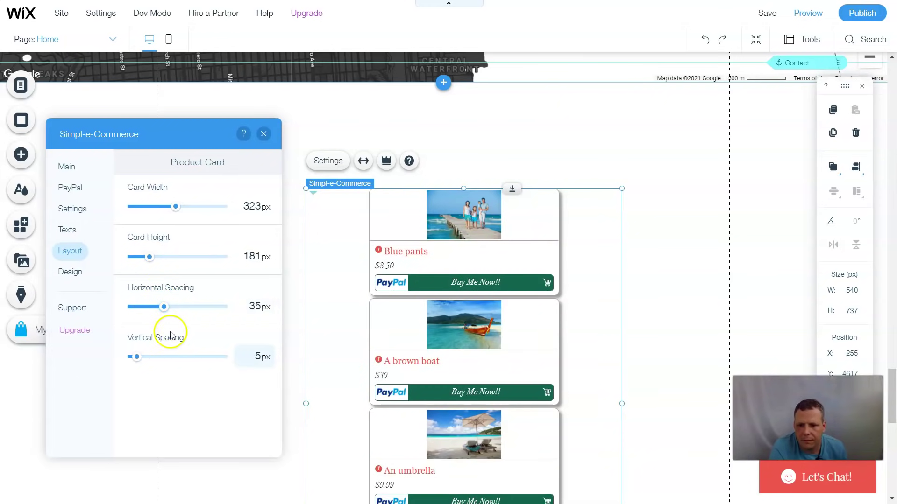
left_click(164, 357)
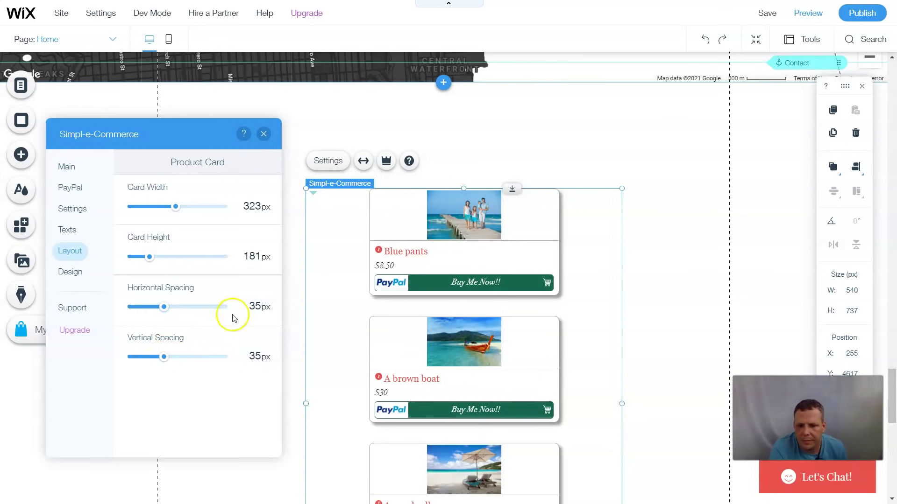
Move the store element higher up the page and reopen its settings
left_click(428, 304)
left_click_drag(428, 304, 428, 206)
left_click(328, 75)
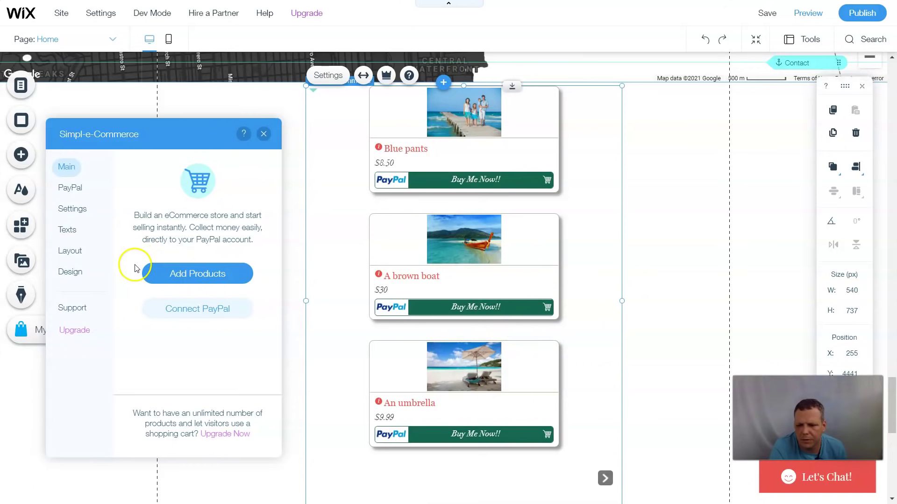
Give the product names a custom violet colour in Design > Product Card
left_click(74, 275)
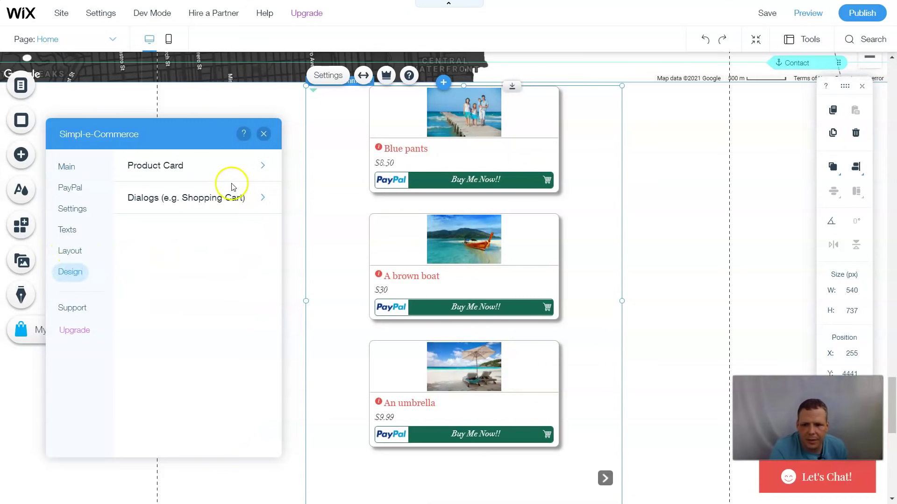
left_click(221, 166)
left_click(260, 169)
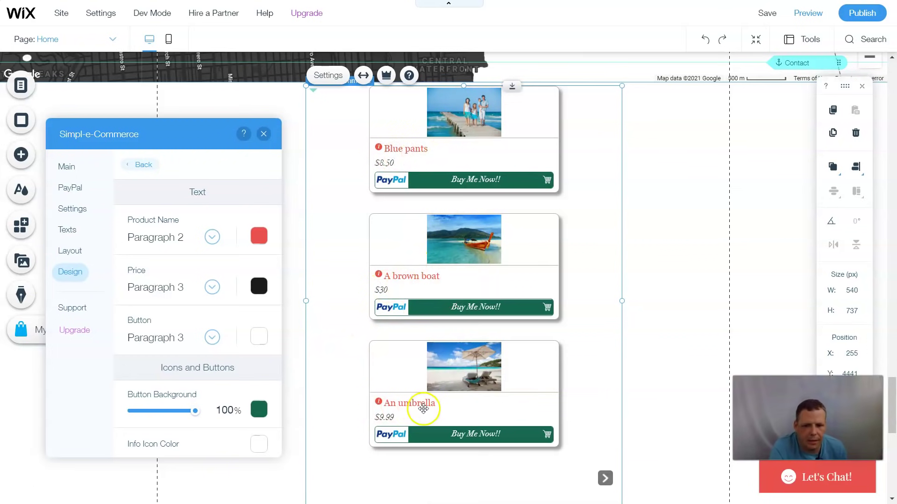
left_click(260, 236)
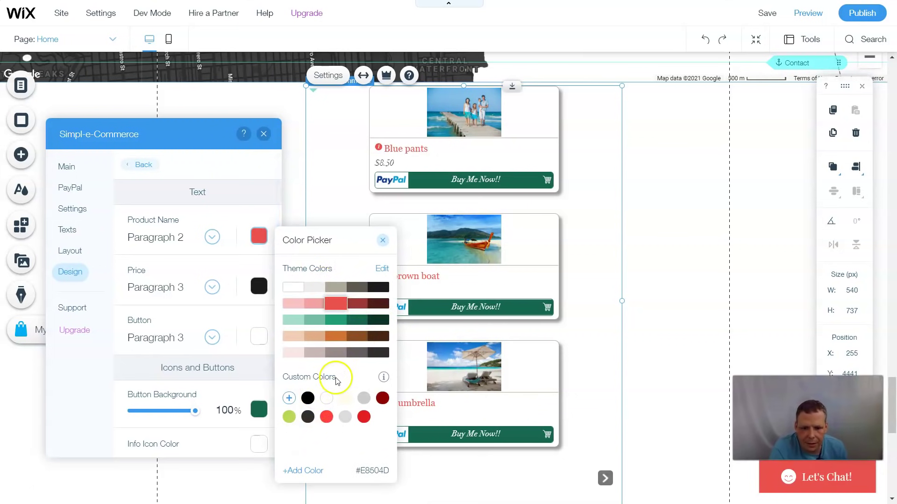
left_click(289, 398)
left_click_drag(386, 362, 379, 332)
left_click(388, 368)
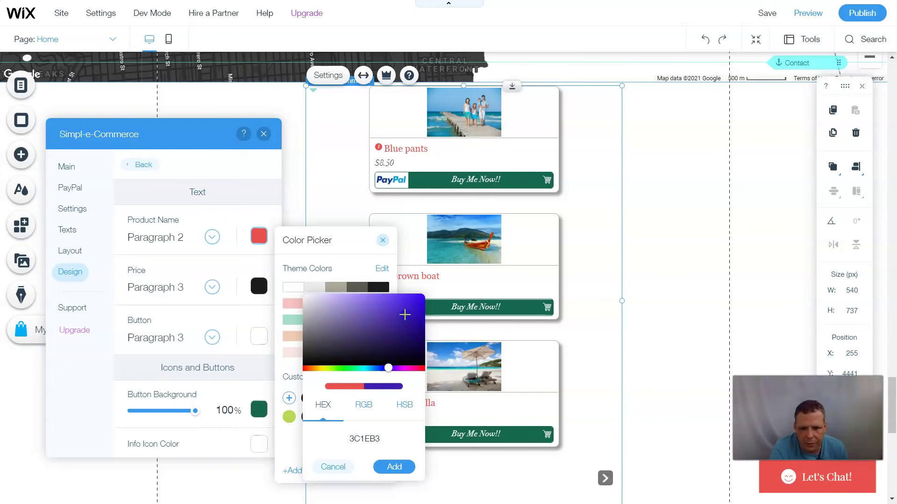
left_click(391, 468)
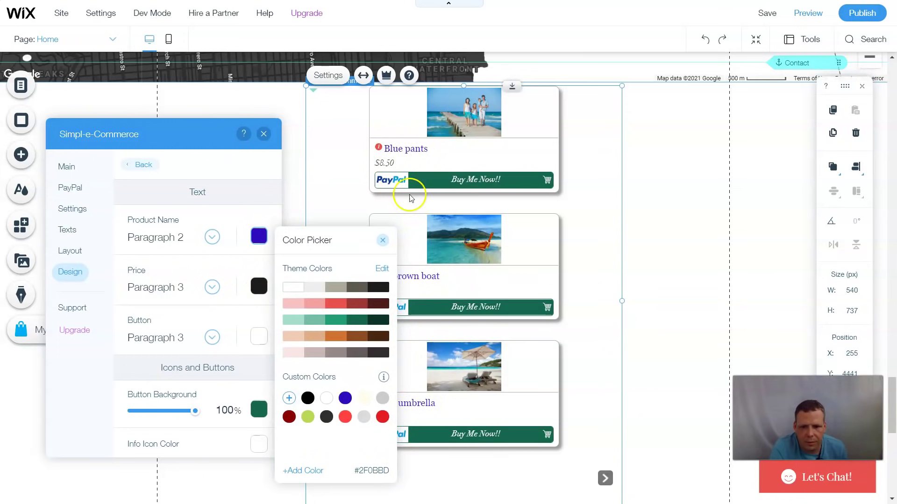
Replace it with a bright teal custom colour, 09E0AB, for the product names
left_click(327, 417)
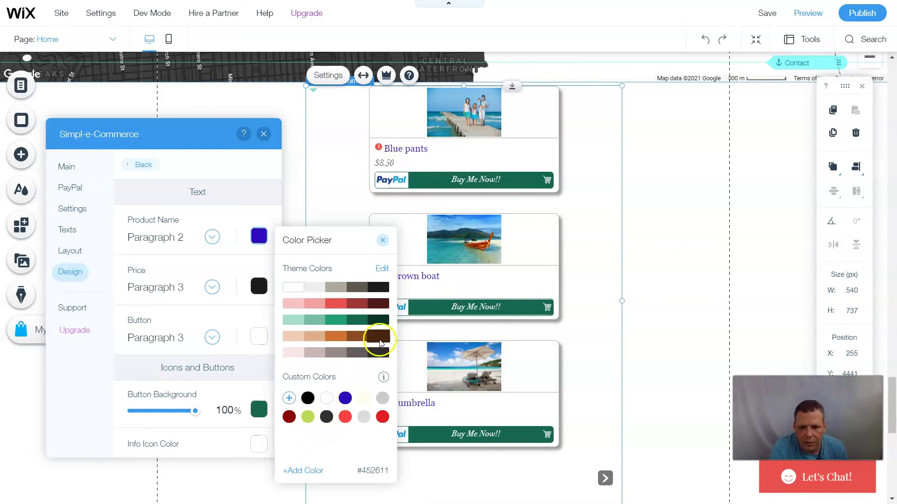
left_click(365, 320)
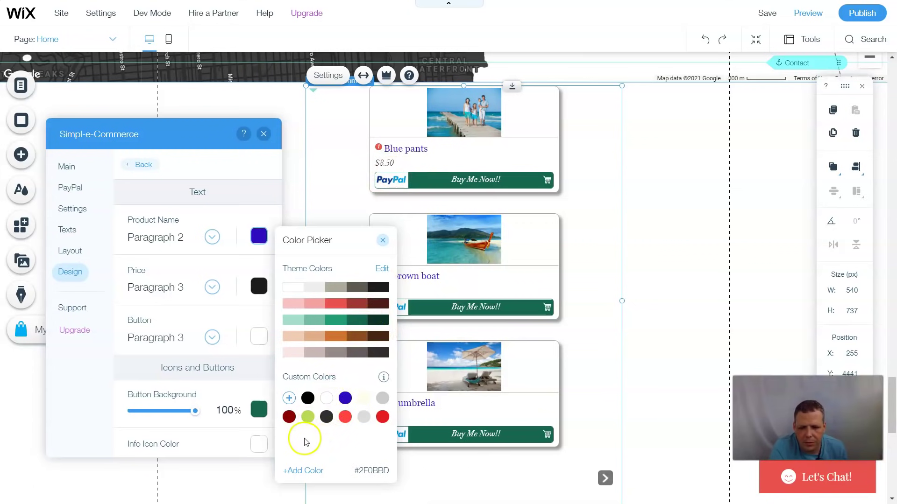
left_click(290, 397)
left_click(358, 369)
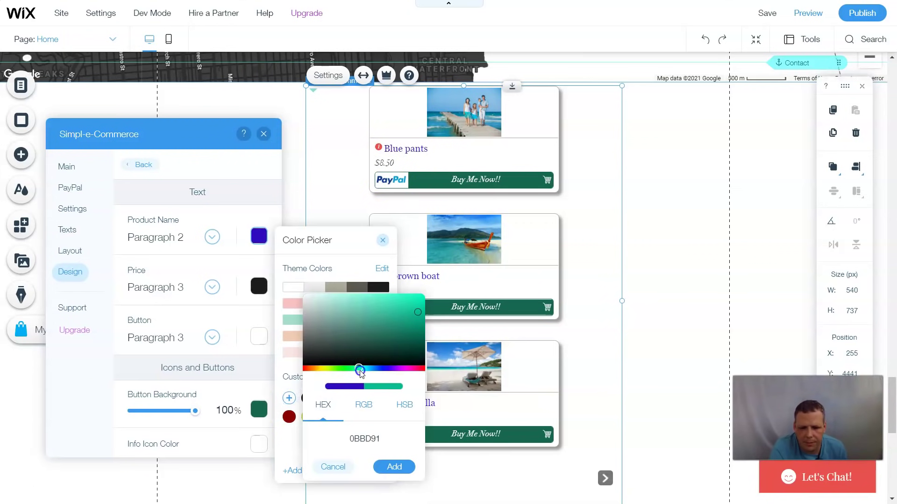
left_click_drag(395, 332, 418, 306)
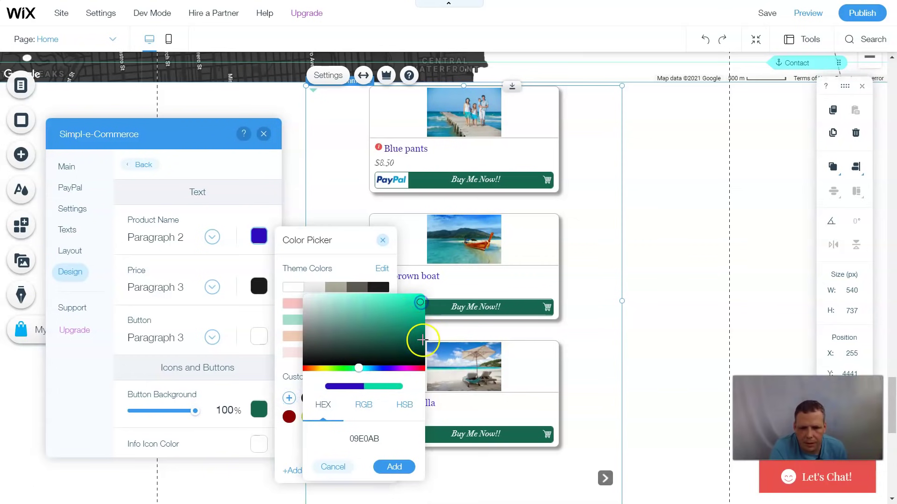
left_click(394, 467)
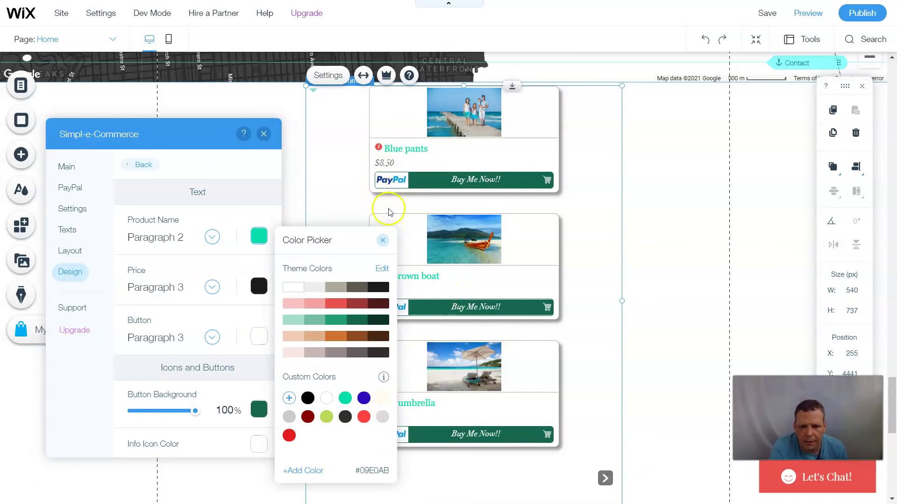
Colour the prices with the violet custom colour and make the button text near-black
left_click(261, 290)
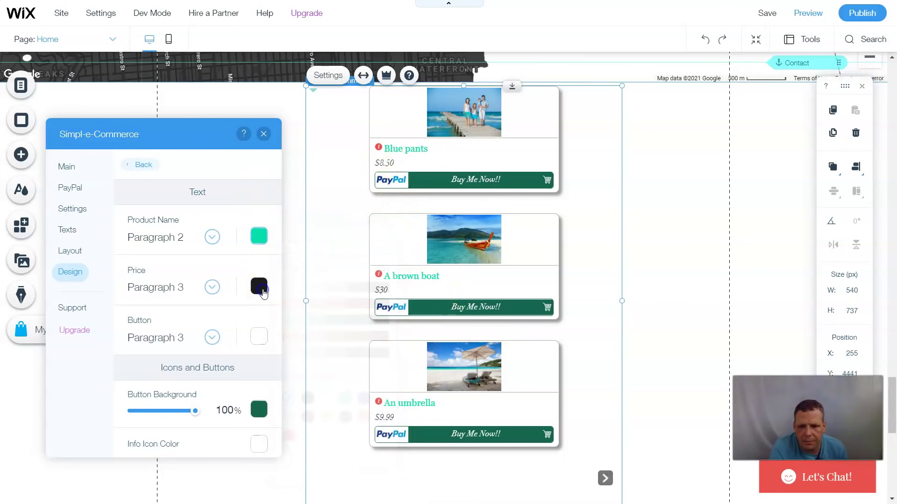
left_click(263, 292)
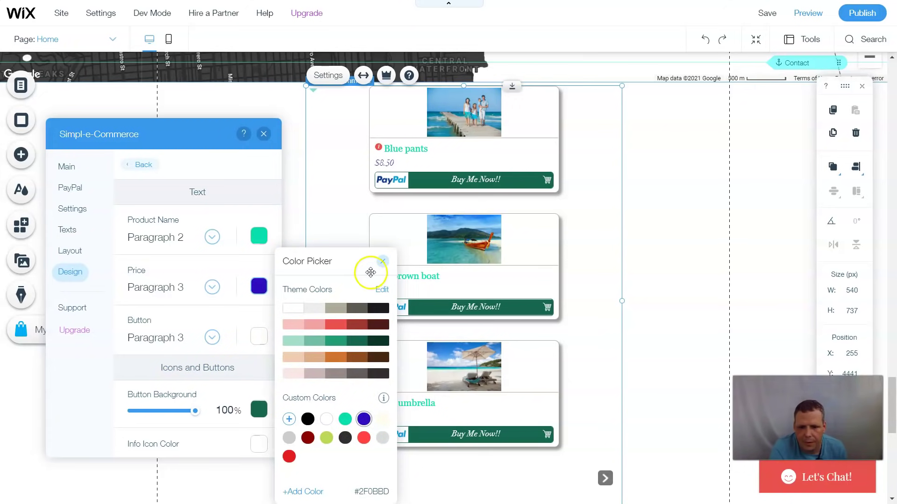
left_click(382, 261)
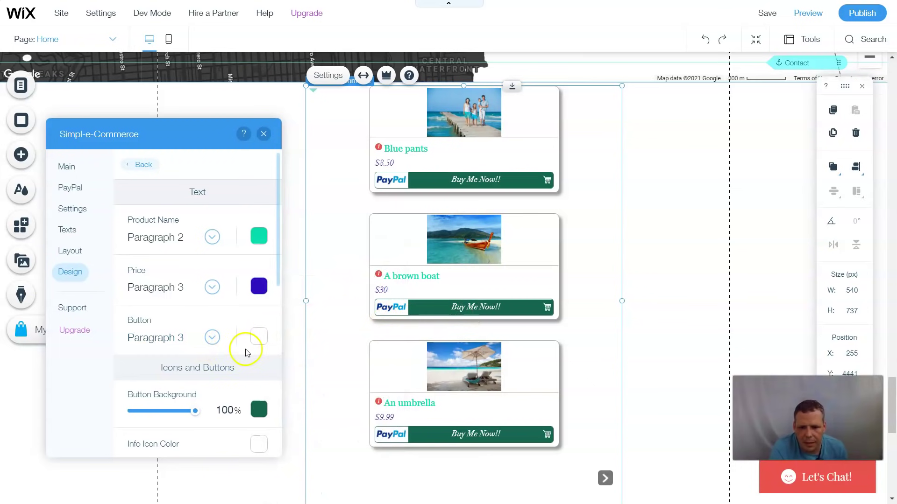
left_click(259, 336)
left_click(371, 311)
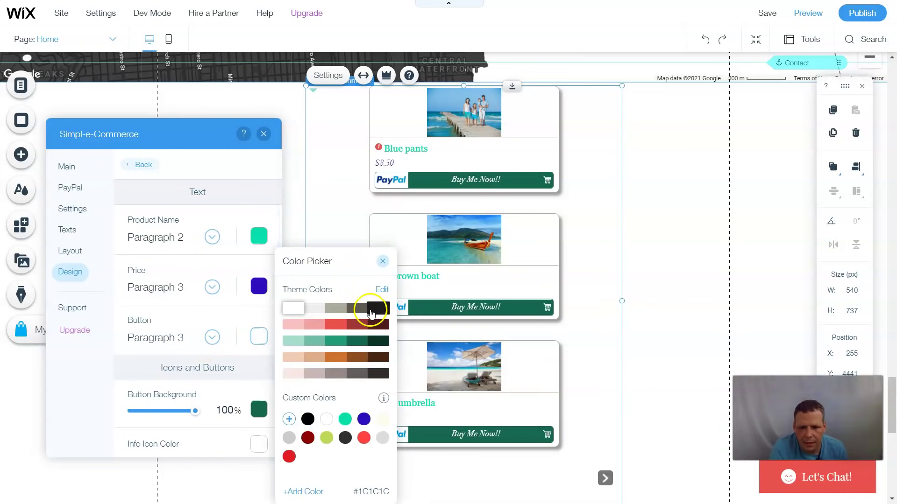
left_click(234, 362)
Give the buy buttons a grey-beige background and make the info icons red
scroll(238, 371, "down", 2)
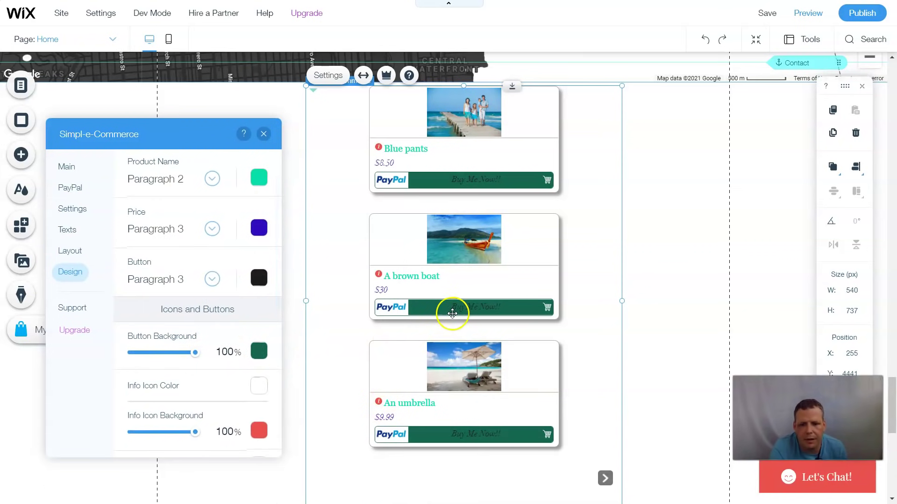
left_click(267, 352)
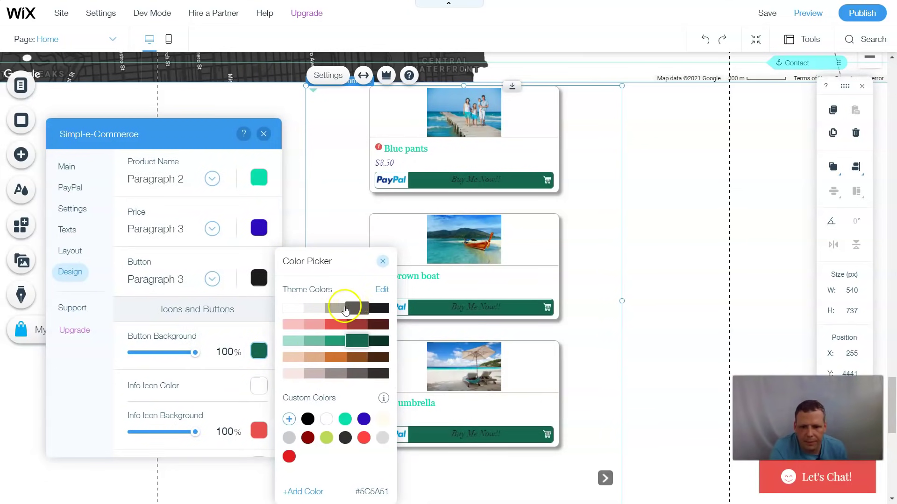
left_click(333, 307)
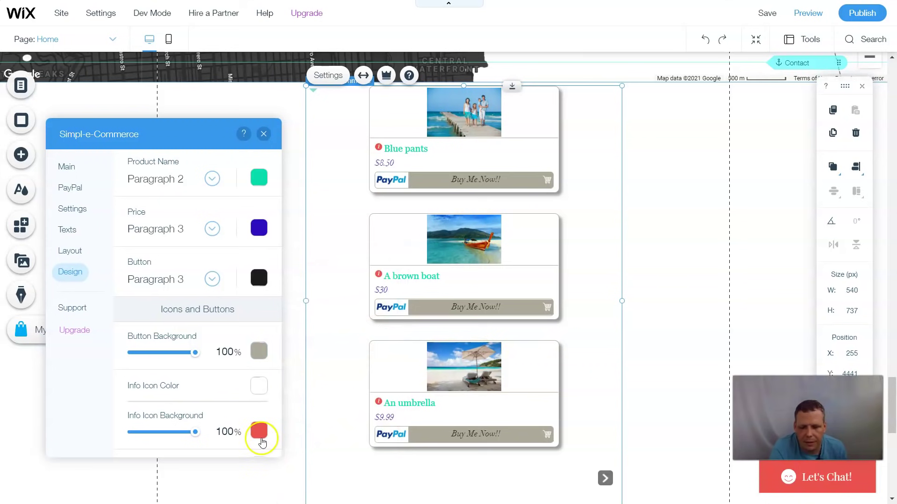
scroll(240, 390, "down", 1)
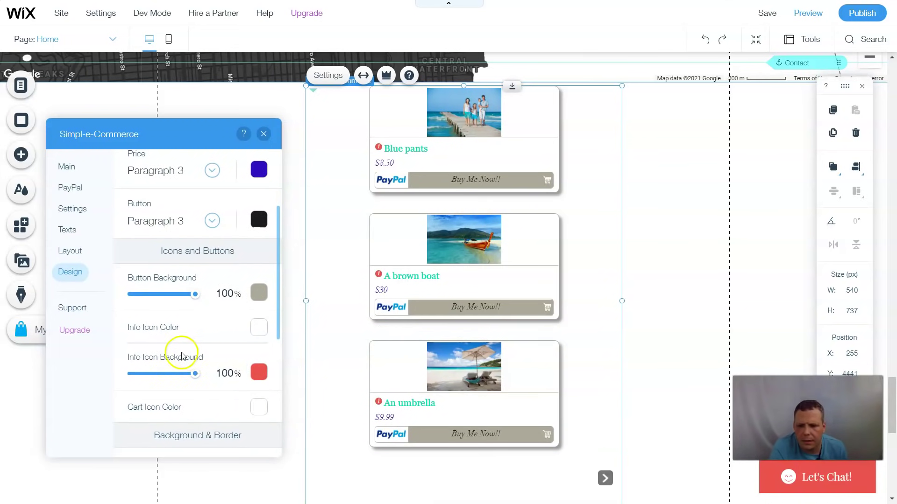
left_click(263, 333)
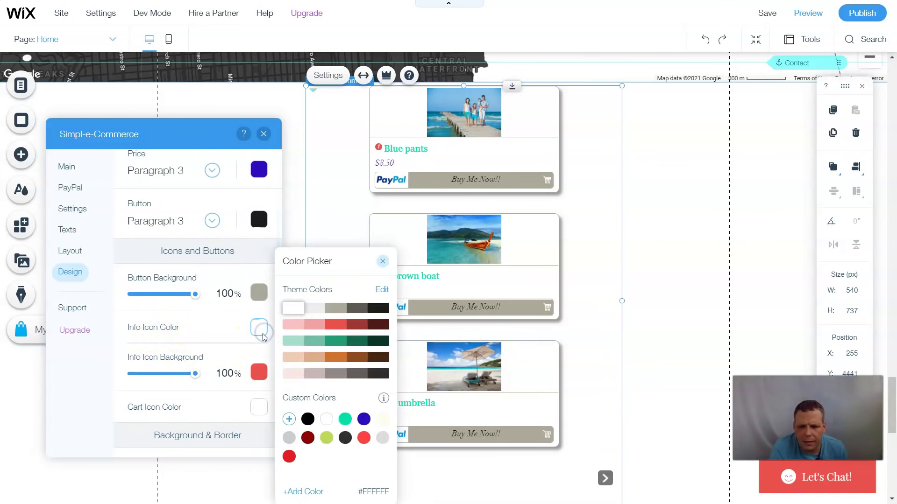
left_click(335, 327)
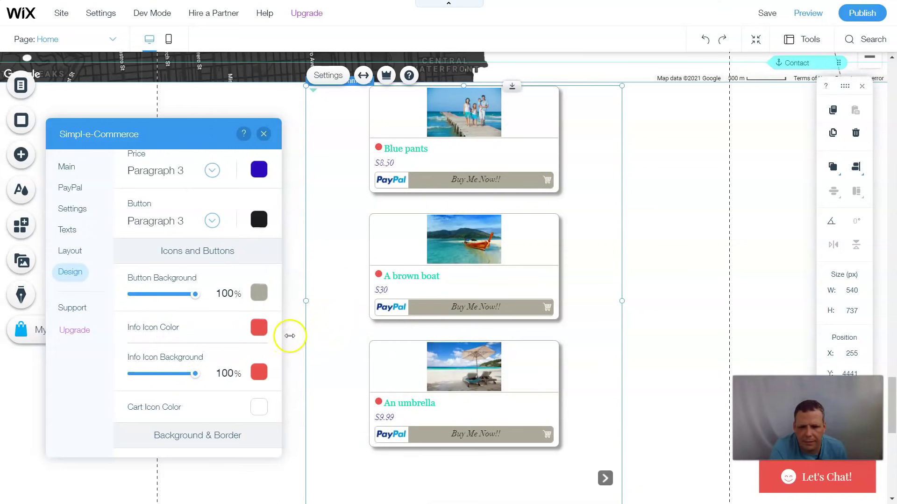
Make the info icon background black and the cart icons theme red E8504D
scroll(199, 347, "down", 1)
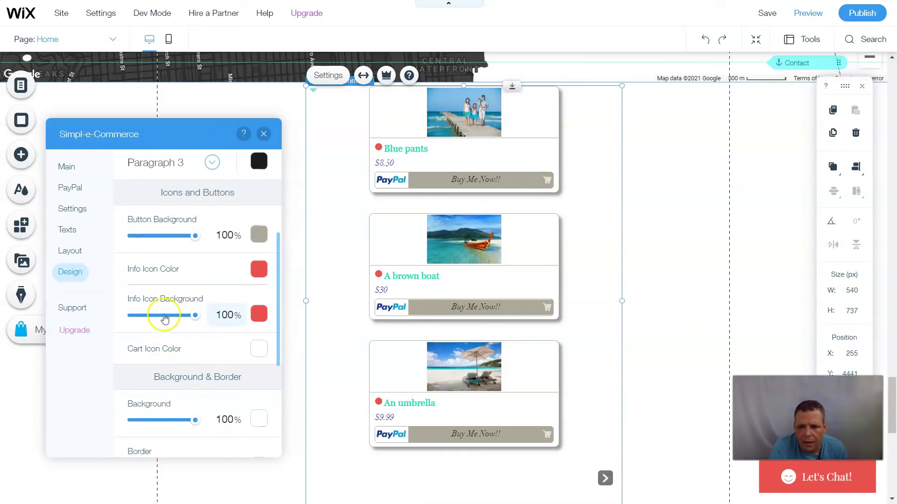
left_click(259, 314)
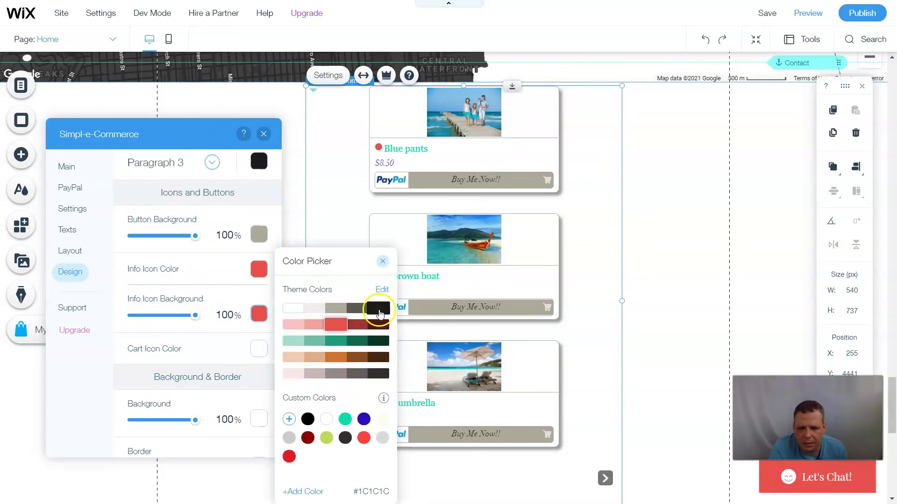
left_click(379, 308)
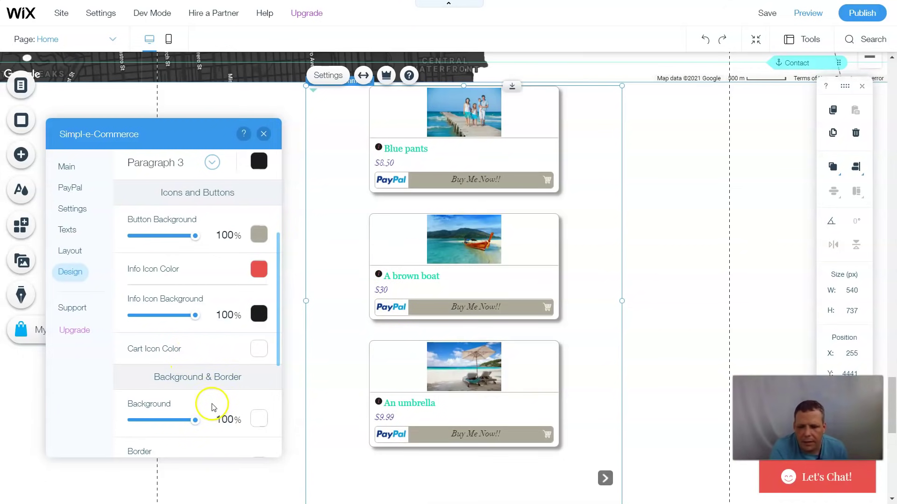
left_click(260, 350)
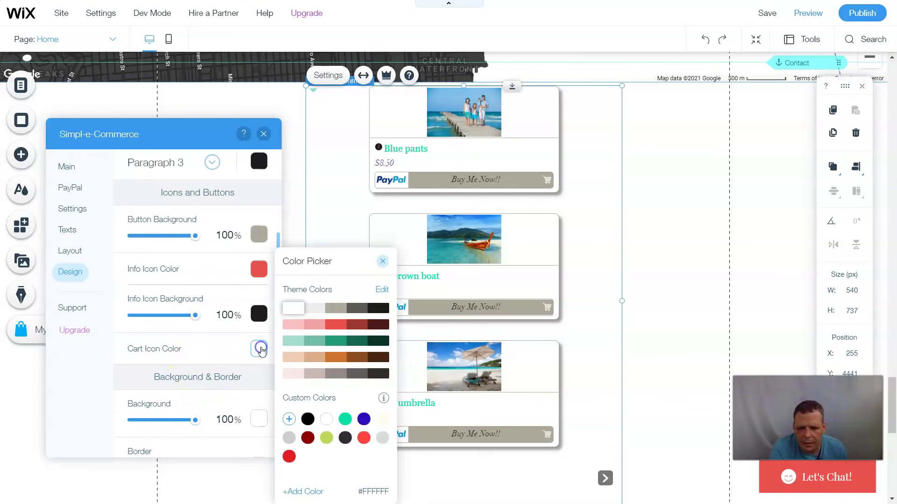
left_click(339, 330)
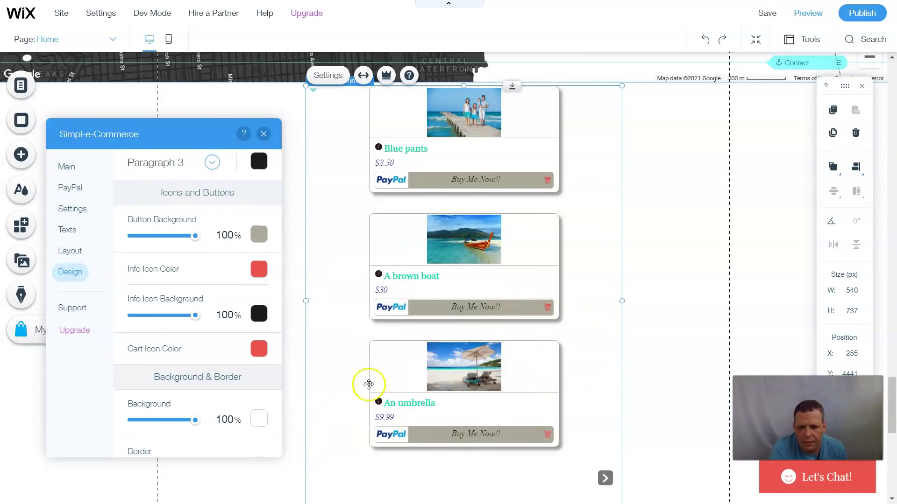
scroll(190, 396, "down", 1)
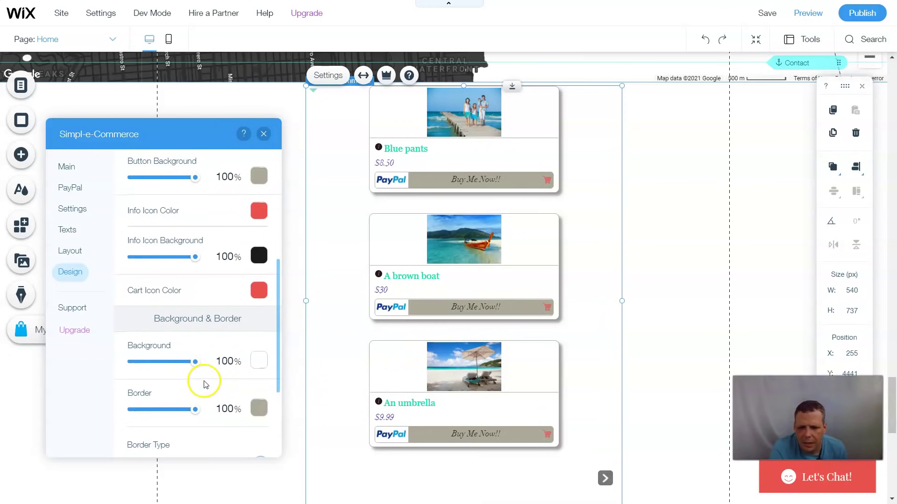
Try mint and lime card backgrounds, then settle on light grey
left_click(256, 367)
left_click(294, 345)
left_click(293, 346)
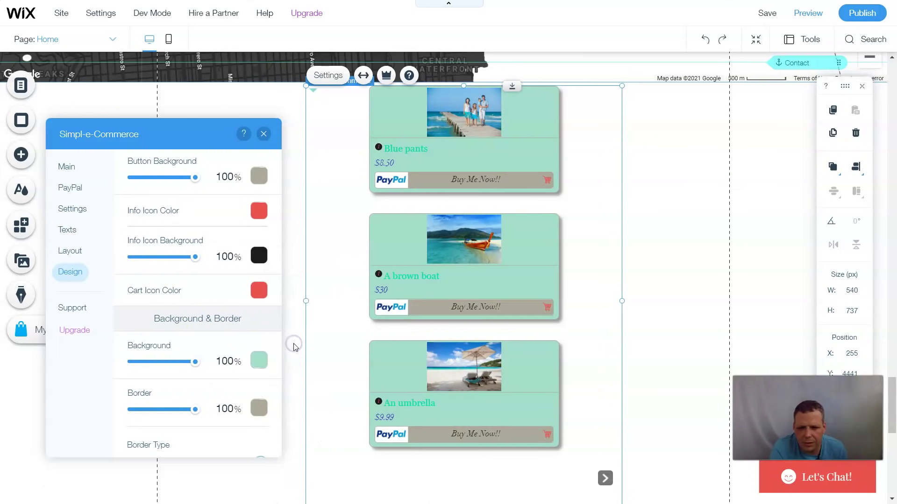
left_click(264, 364)
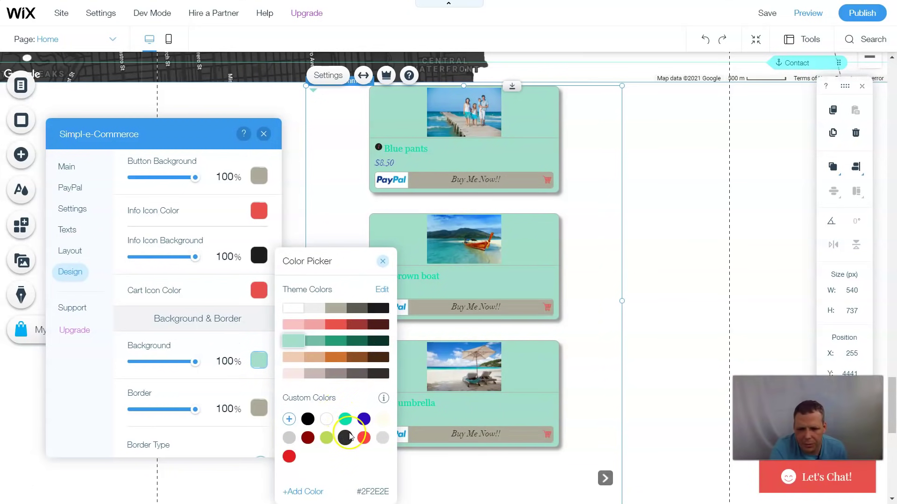
left_click(329, 443)
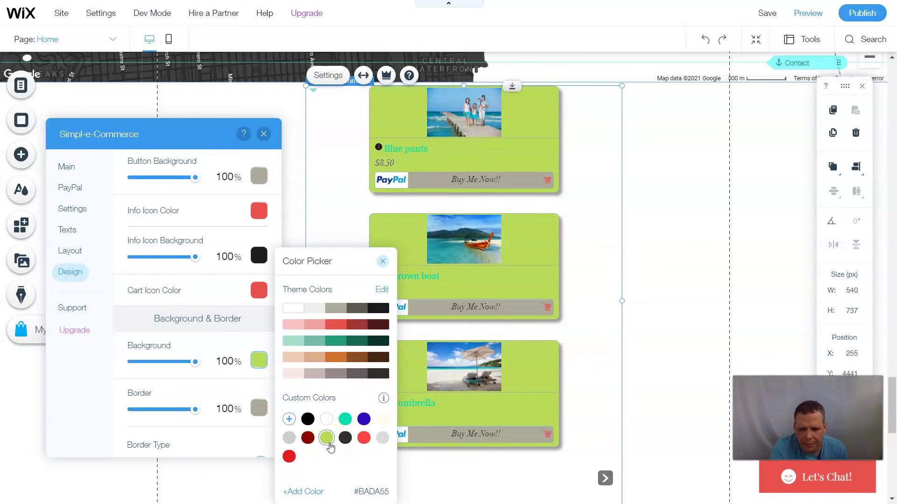
left_click(380, 438)
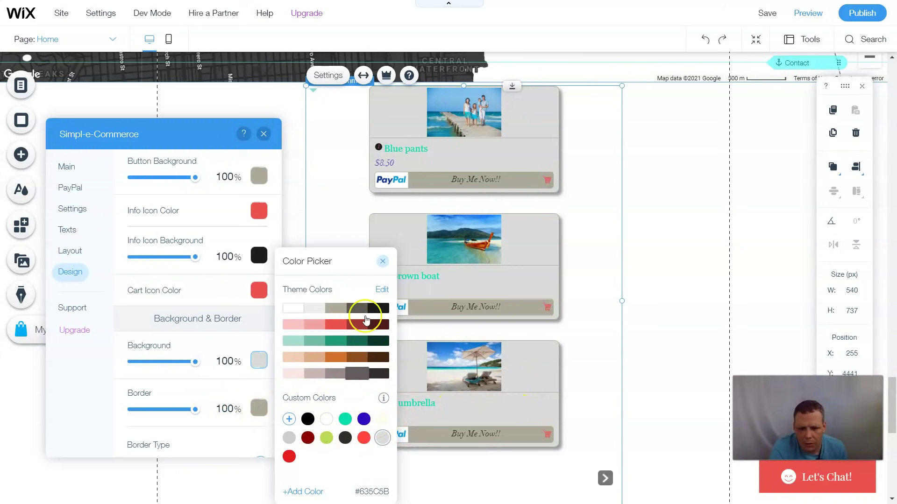
left_click(226, 391)
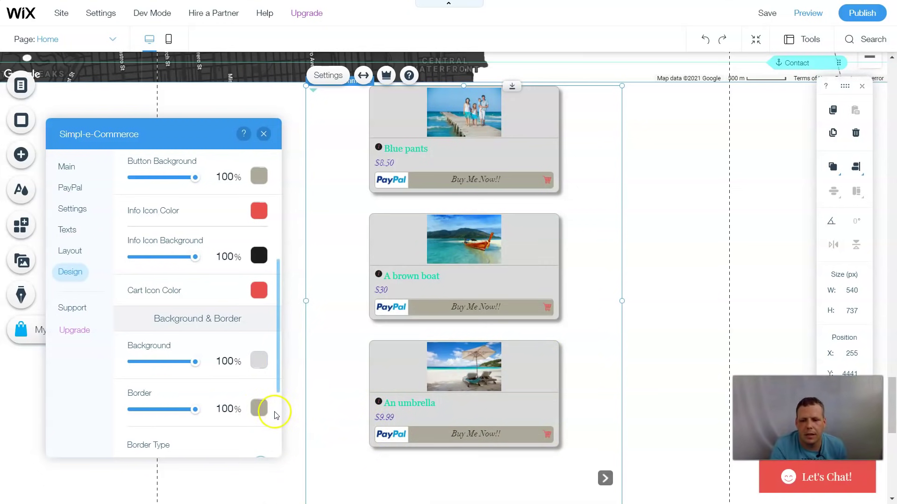
Set the product card border colour to black at 100%
left_click(257, 410)
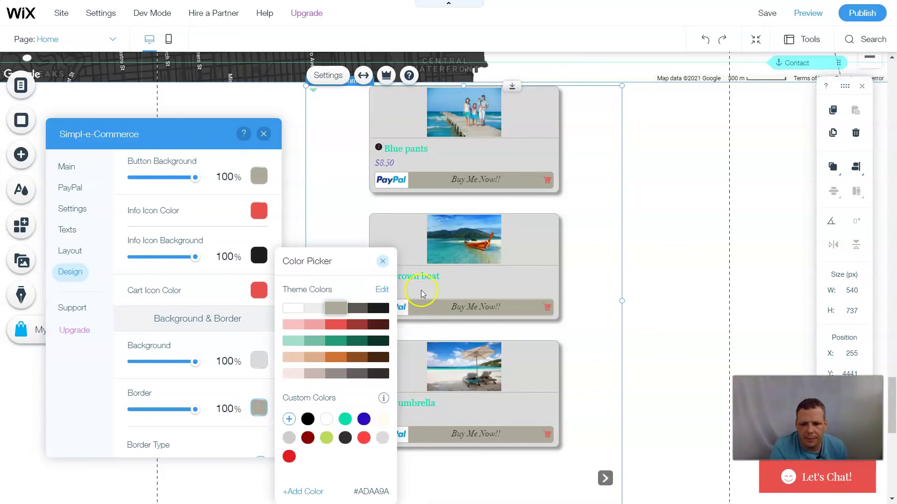
left_click(382, 309)
scroll(234, 416, "down", 3)
Make the card borders dotted, after trying dashed, and round the corners to 14 px
left_click(182, 349)
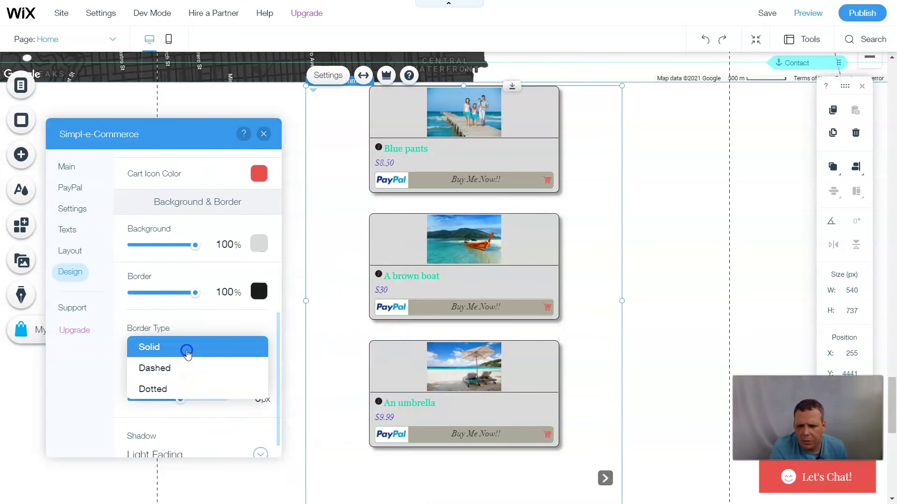
left_click(182, 372)
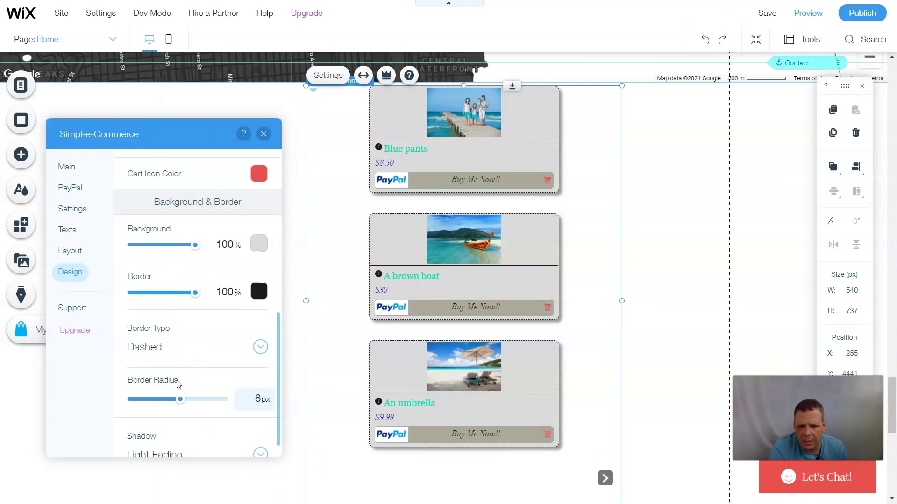
left_click(264, 346)
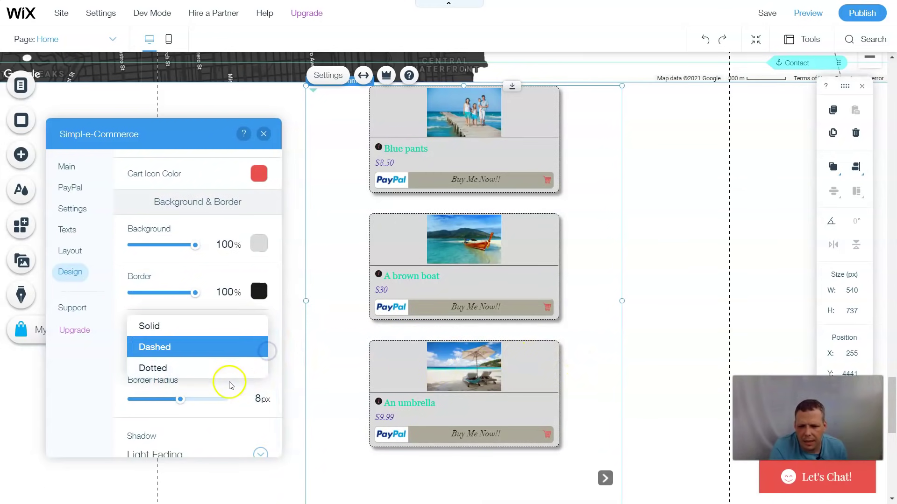
left_click(161, 370)
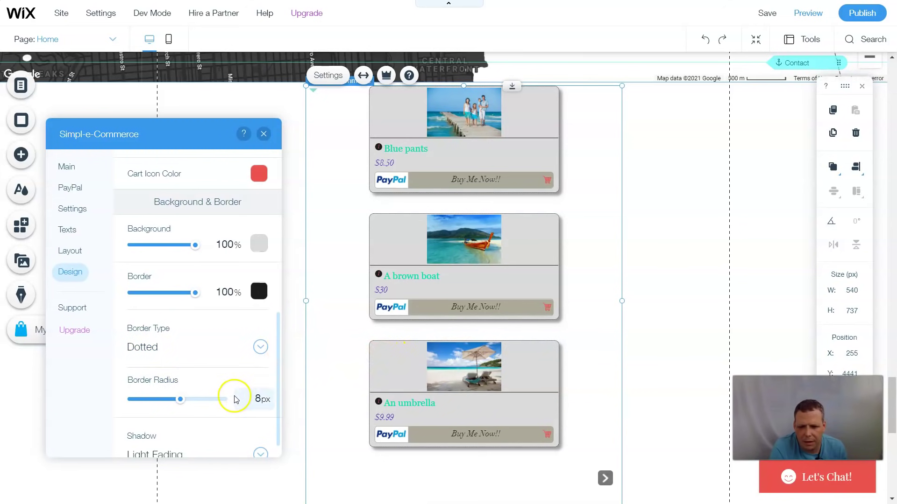
left_click(198, 400)
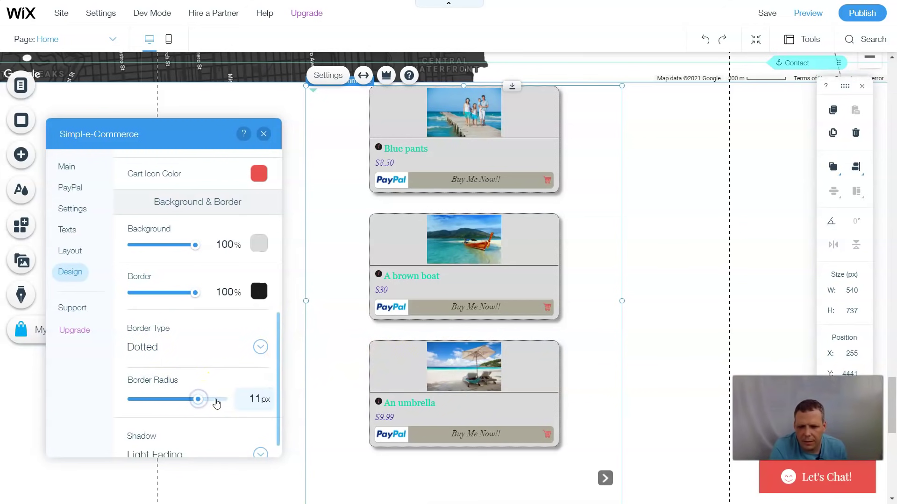
left_click(216, 401)
Give the cards a Light Long Fading shadow after trying Light Solid
scroll(240, 380, "down", 1)
left_click(196, 438)
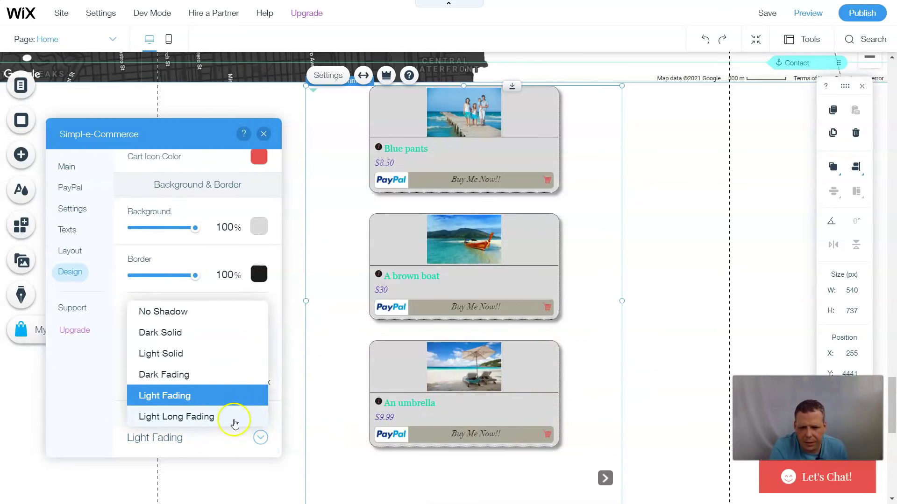
left_click(177, 353)
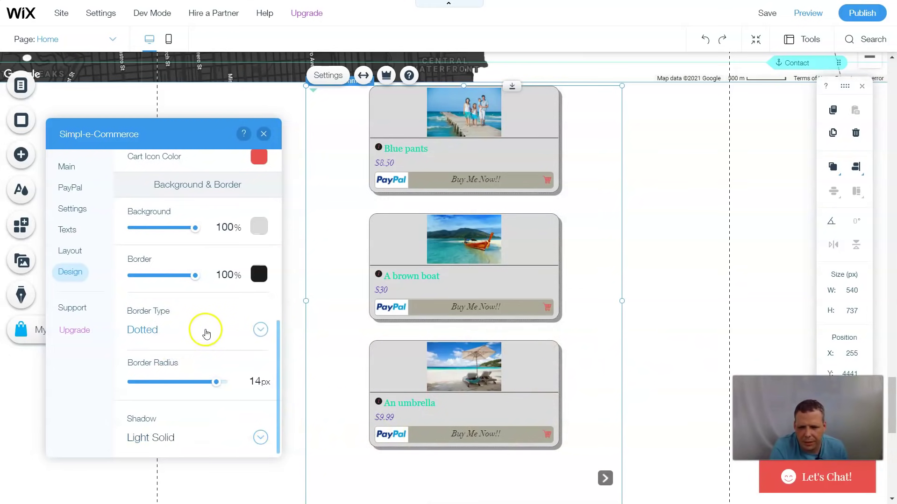
left_click(251, 442)
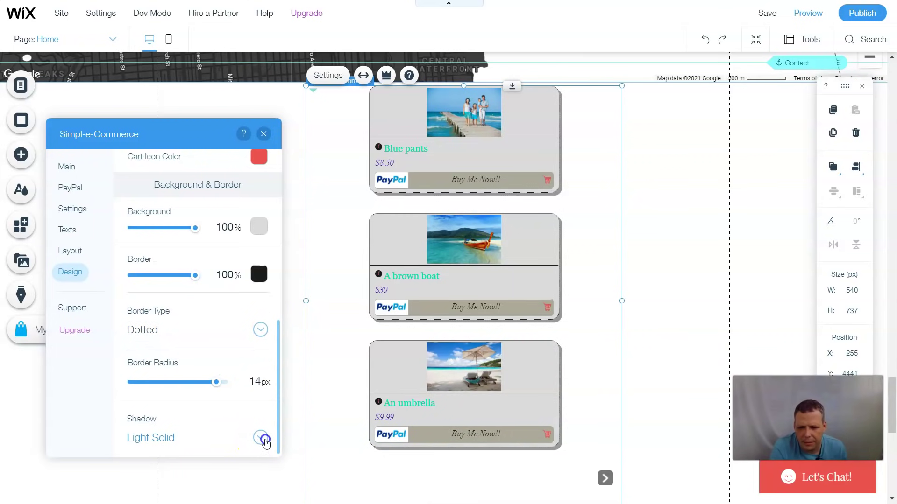
left_click(220, 416)
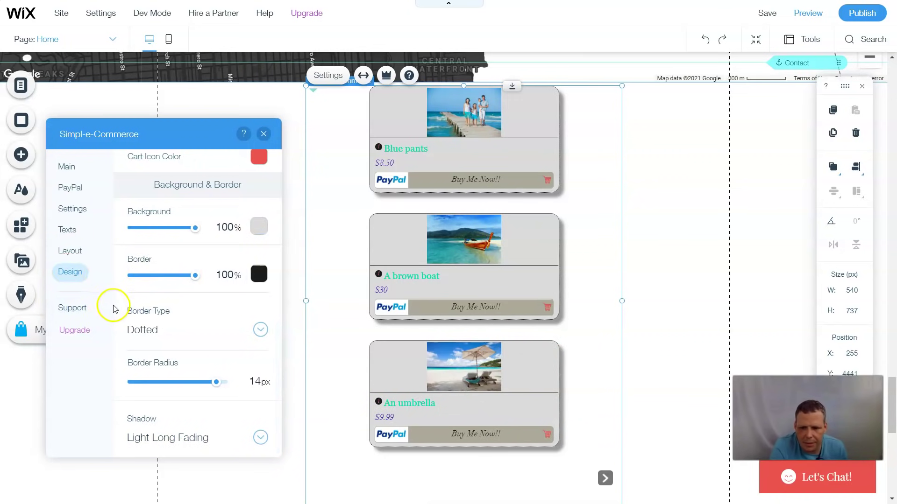
scroll(201, 264, "up", 8)
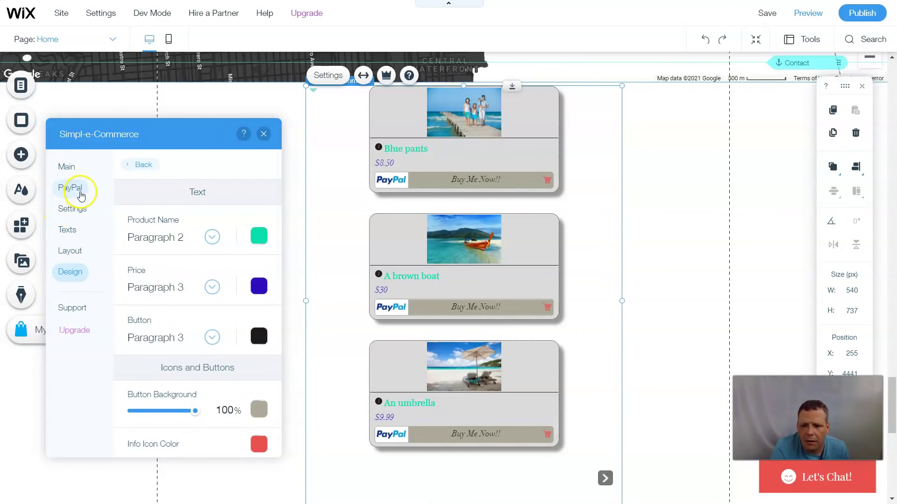
Open the product dashboard from the widget's Main settings, check Collections, then return to the empty Products list
left_click(72, 172)
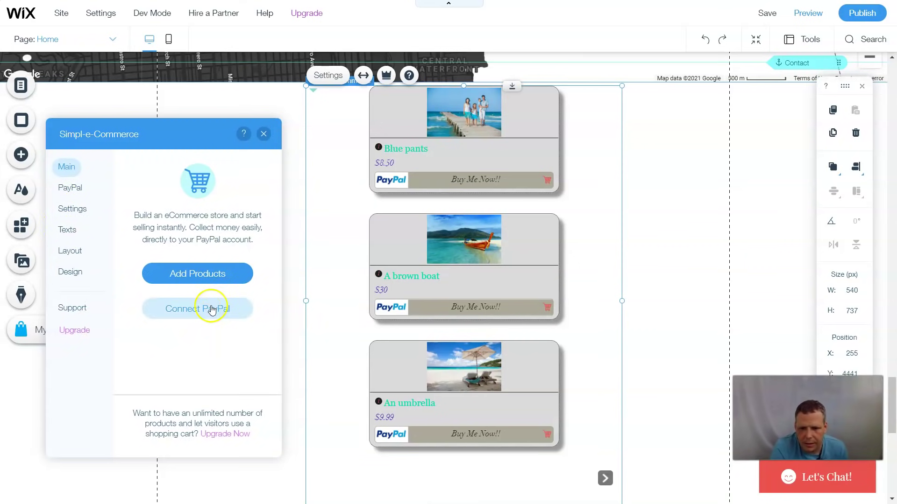
left_click(234, 273)
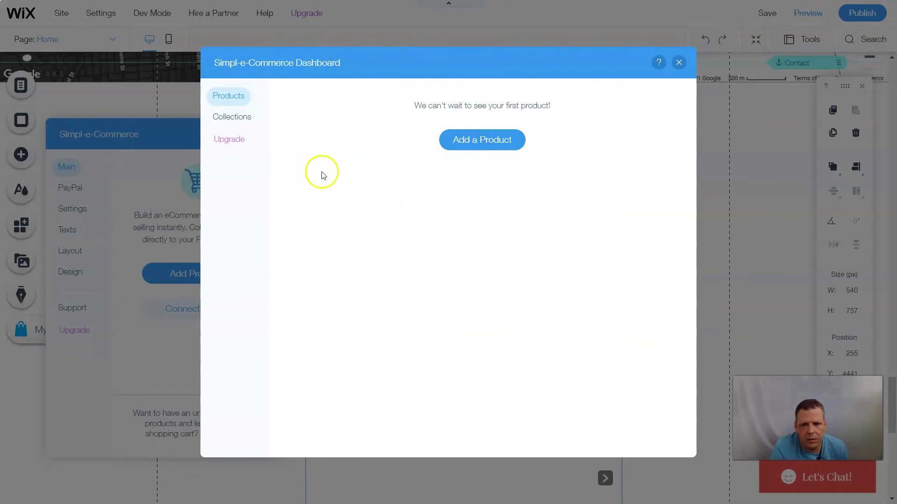
left_click(225, 118)
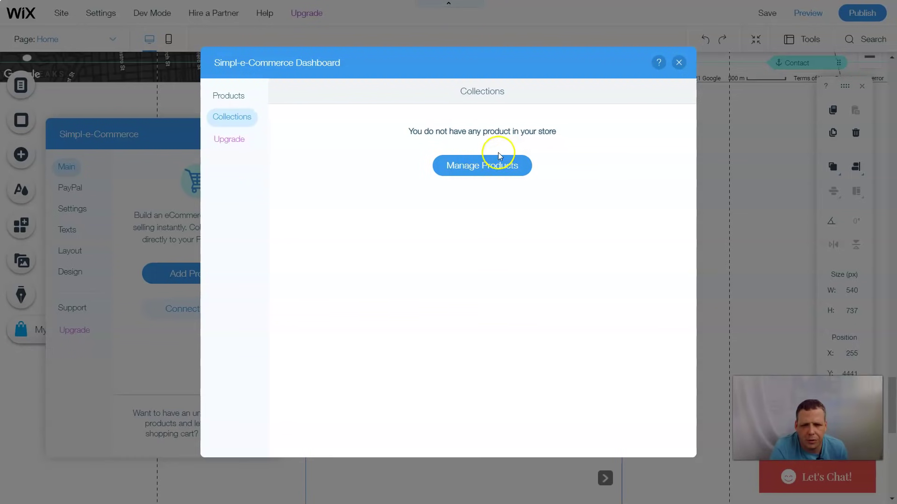
left_click(235, 96)
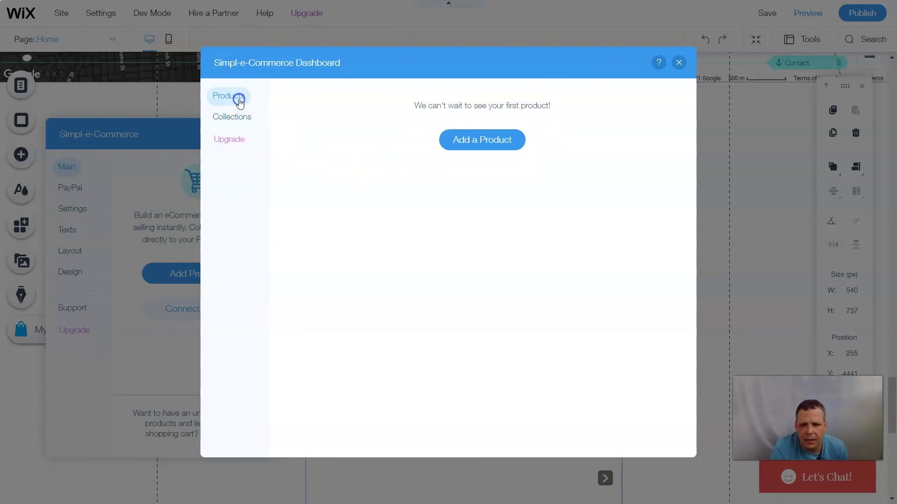
Start a new product named My Biography with the description 'The book about'
left_click(490, 143)
left_click(501, 184)
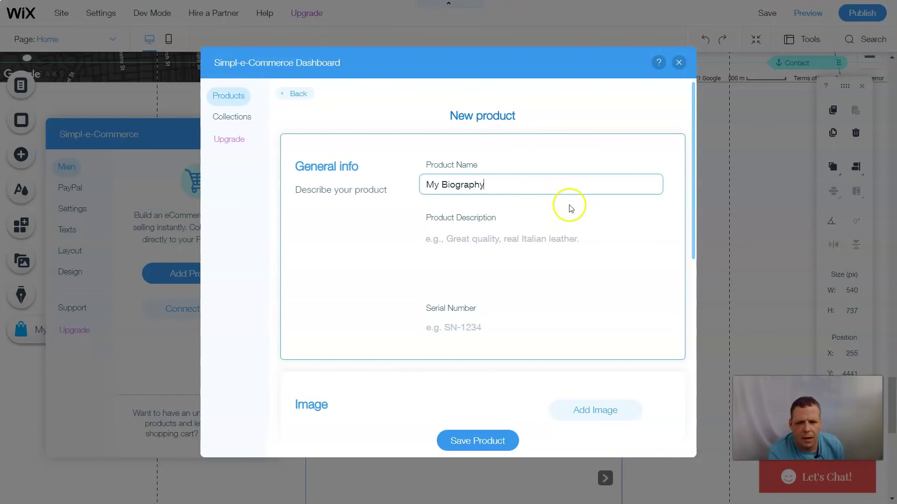
left_click(531, 238)
type("The book")
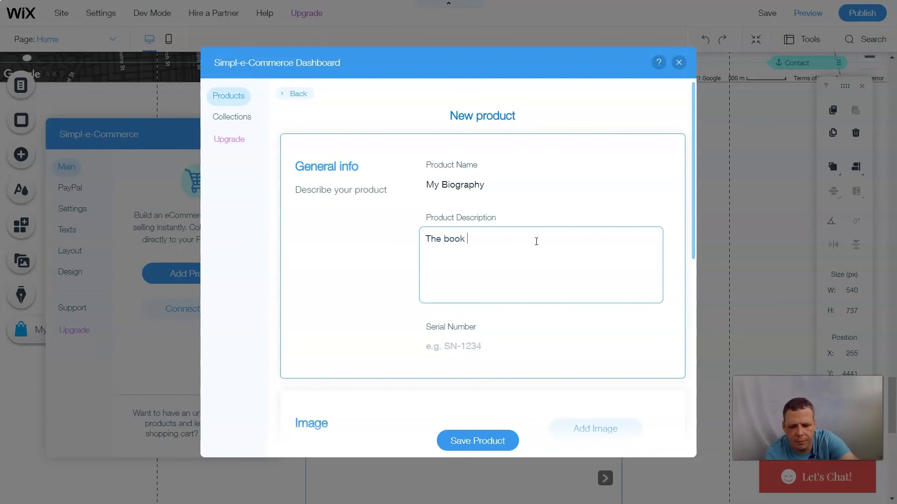
type(" about")
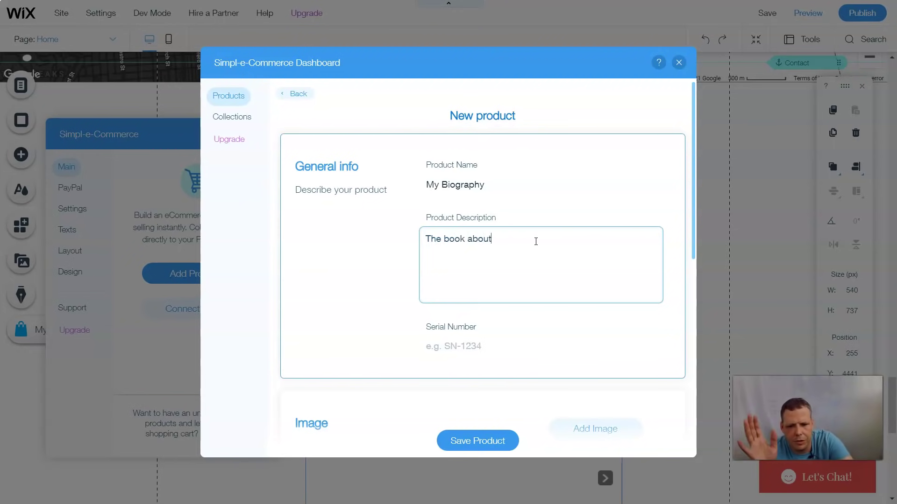
Set the product's serial number to SN-7897585
left_click(476, 348)
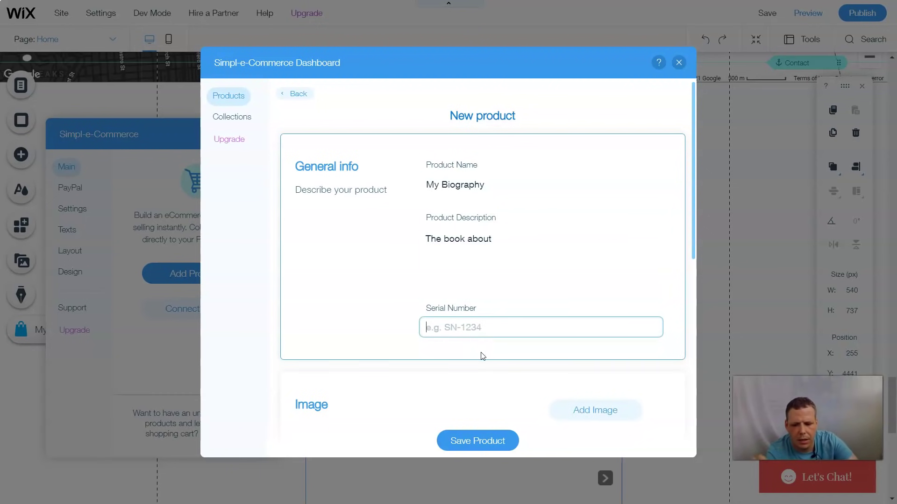
left_click(479, 362)
type("SN-7897585")
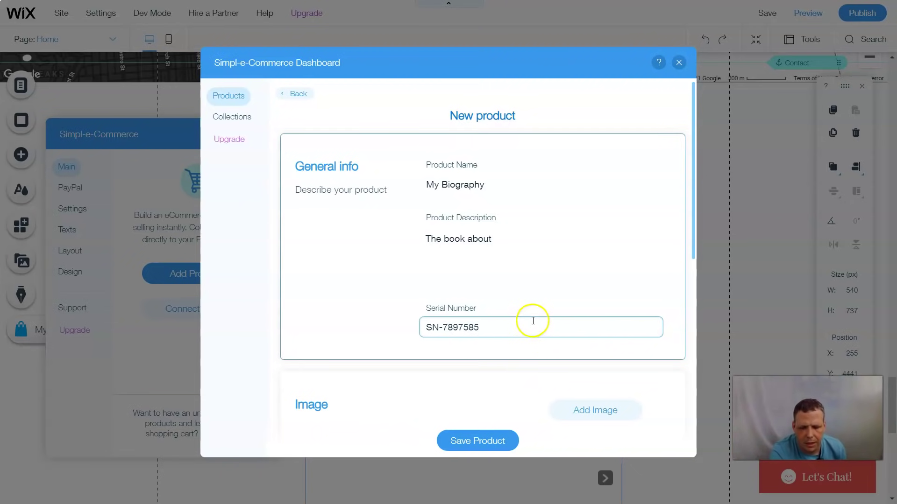
scroll(532, 322, "down", 4)
left_click(605, 237)
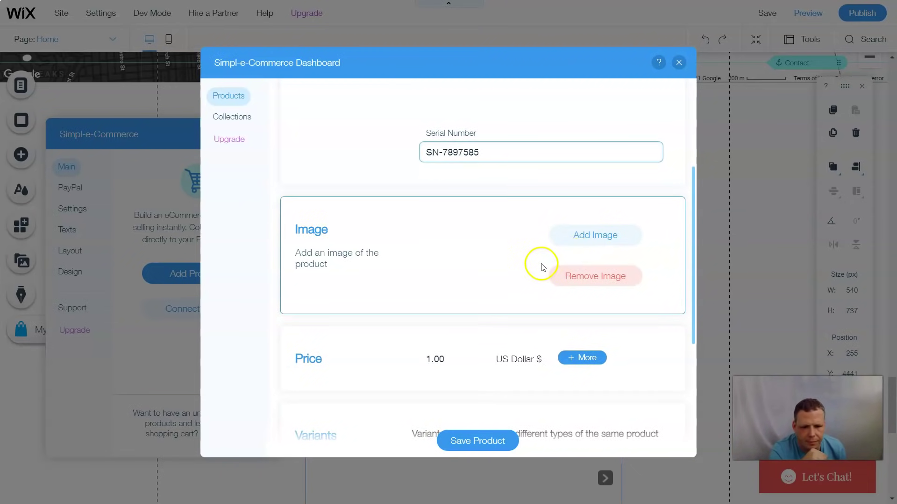
left_click(580, 237)
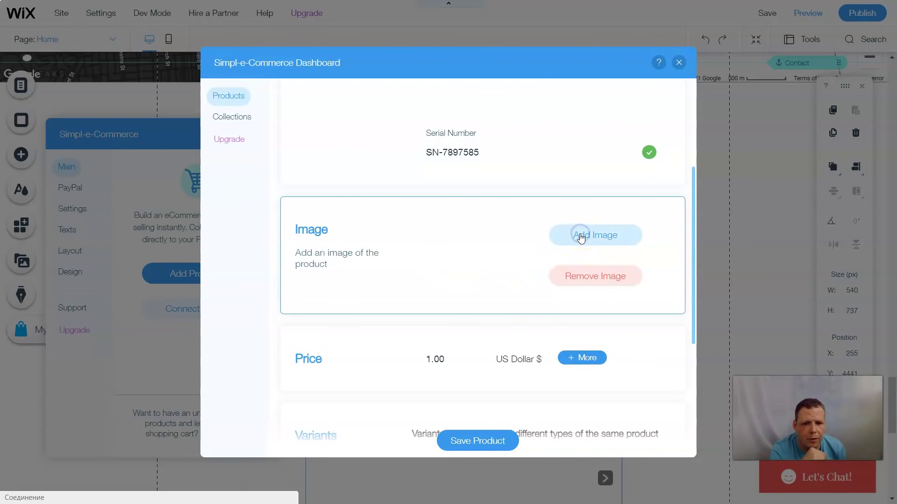
Search Media from Wix for 'books' and add the open-book-on-black photo as the product image
left_click(604, 242)
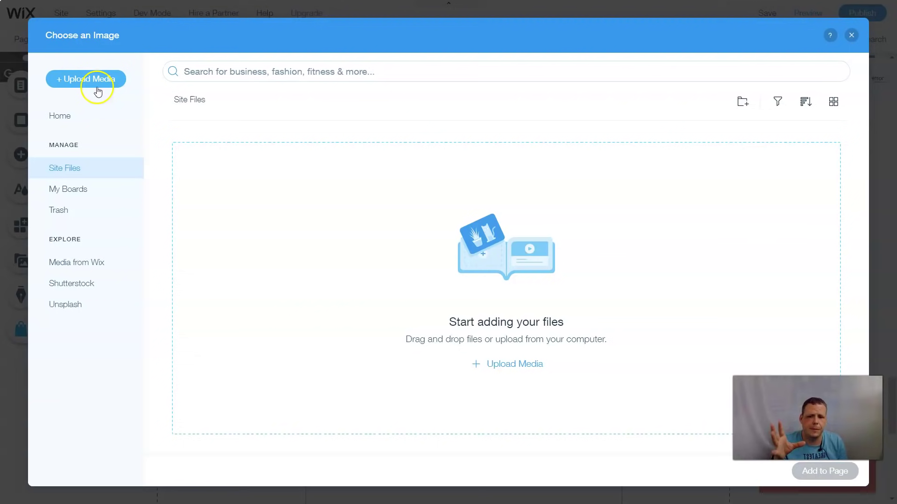
left_click(97, 92)
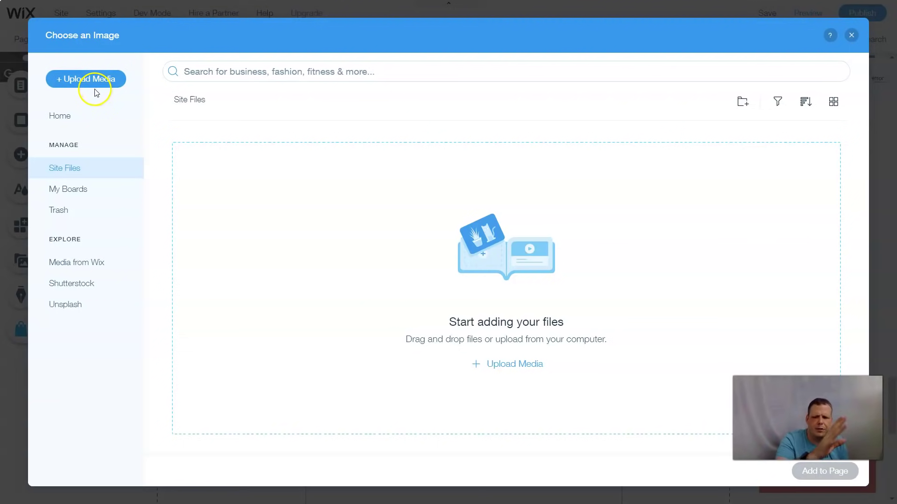
left_click(92, 262)
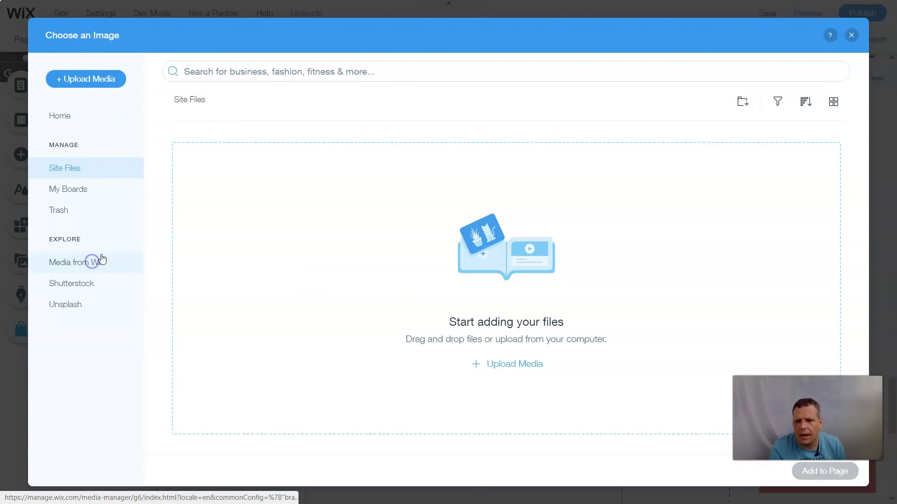
left_click(241, 70)
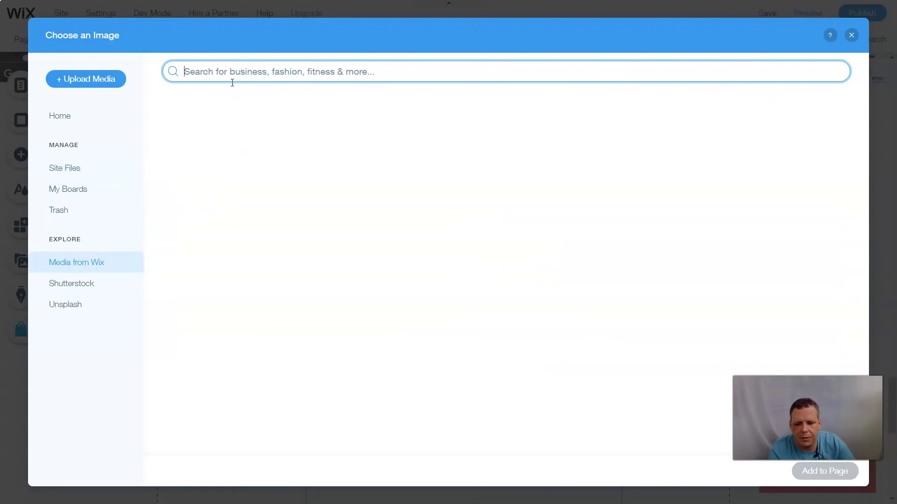
type("books")
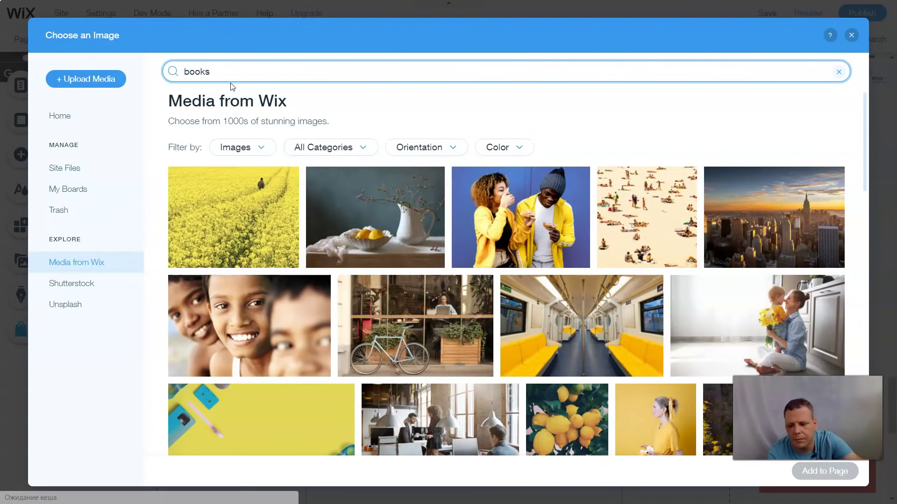
key("Return")
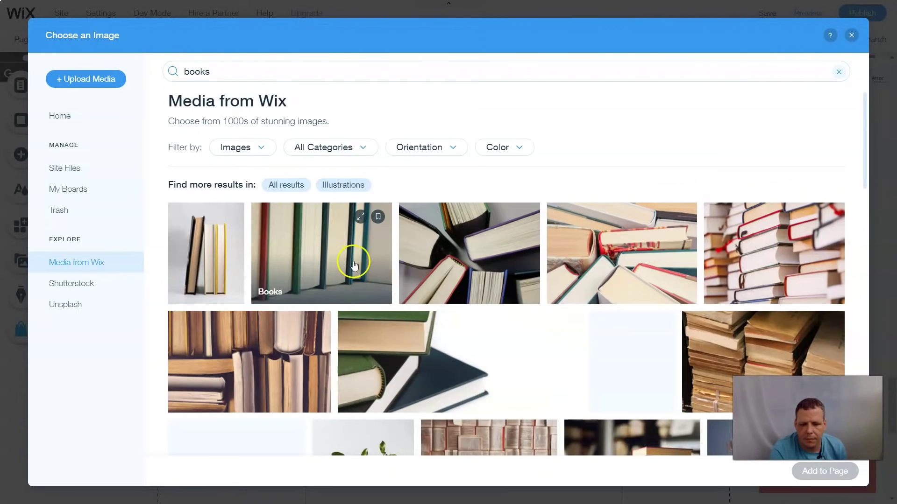
scroll(462, 292, "down", 4)
scroll(462, 297, "down", 4)
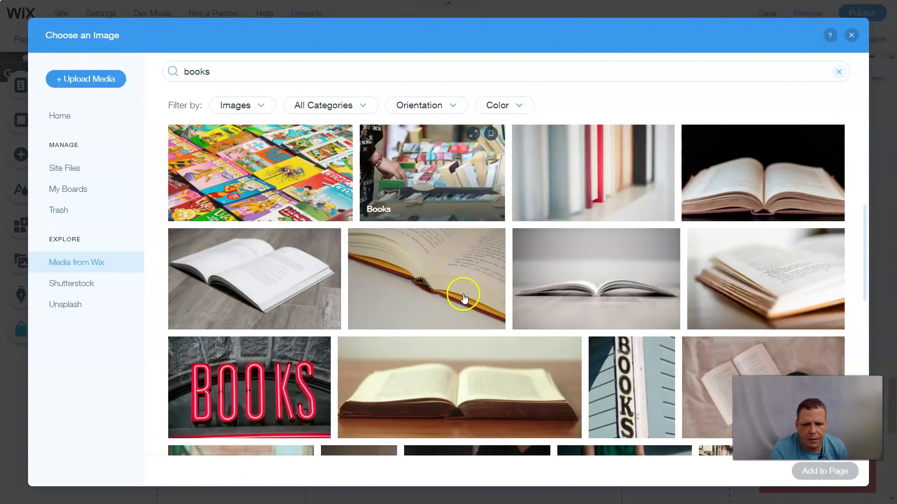
left_click(719, 202)
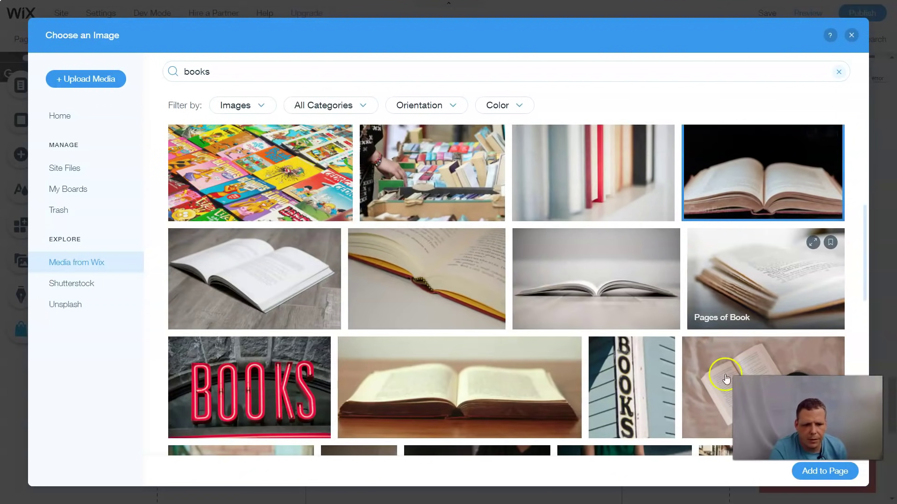
left_click(811, 477)
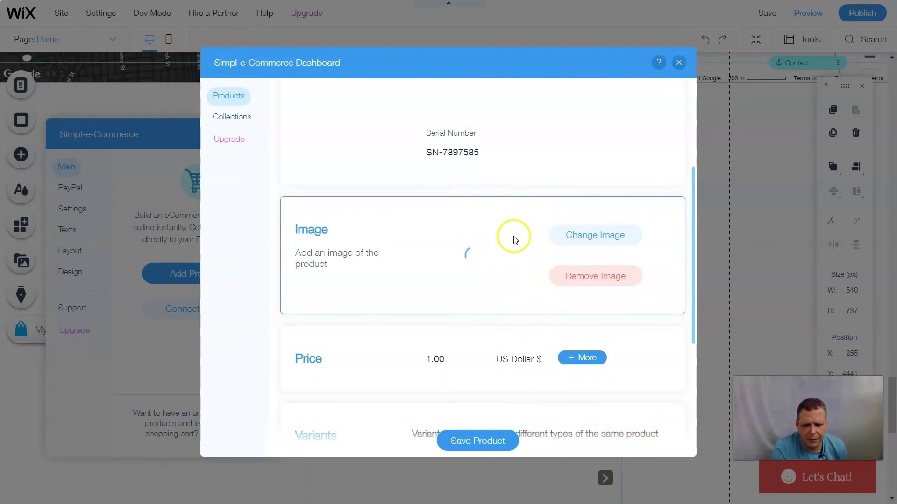
Change the My Biography price to 50.00 USD and start a new product variant
scroll(514, 252, "down", 3)
left_click(432, 243)
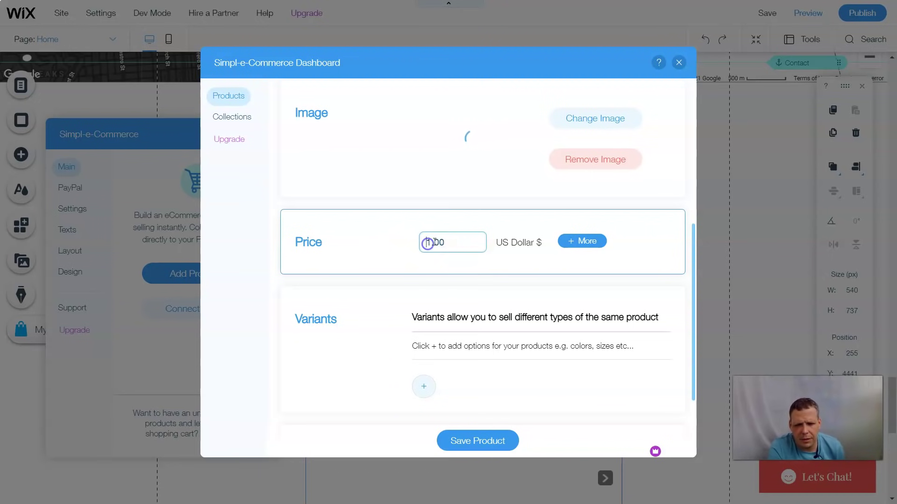
type("11")
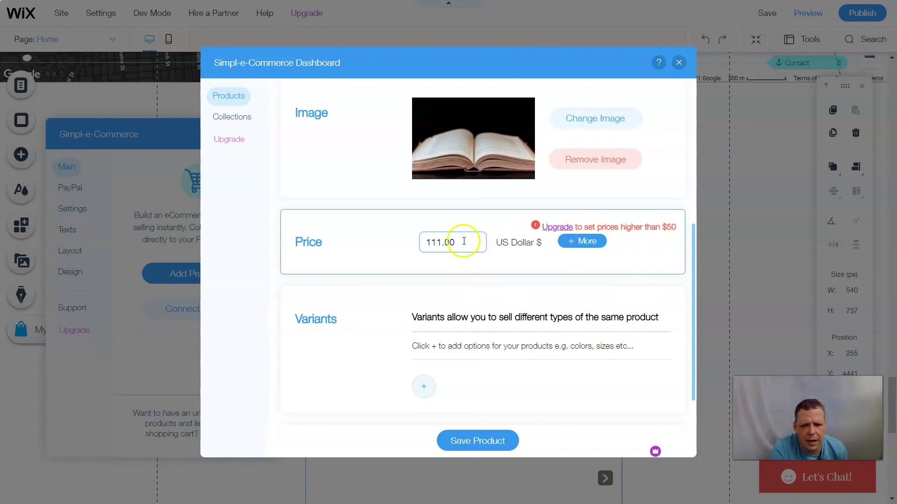
double_click(426, 243)
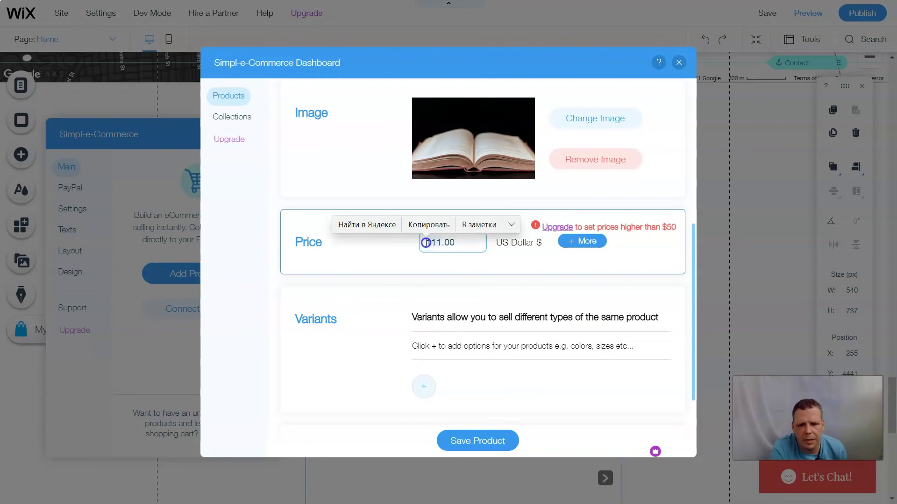
key("BackSpace")
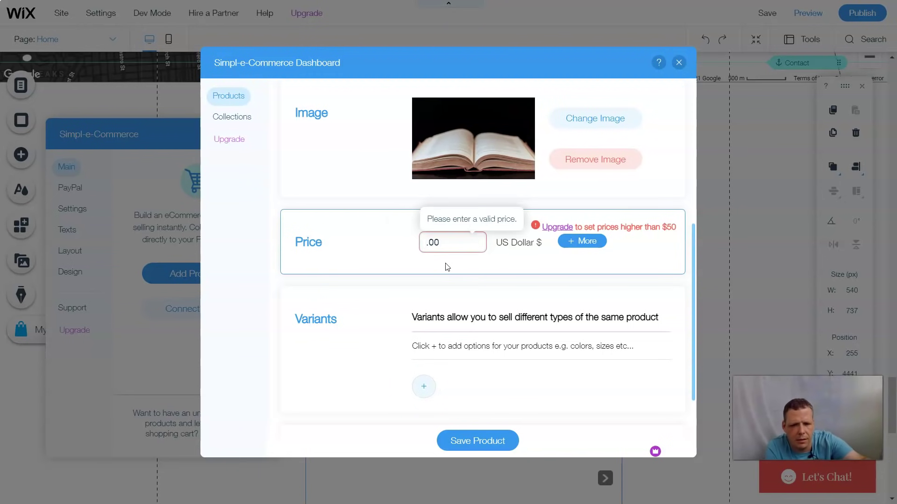
type("50")
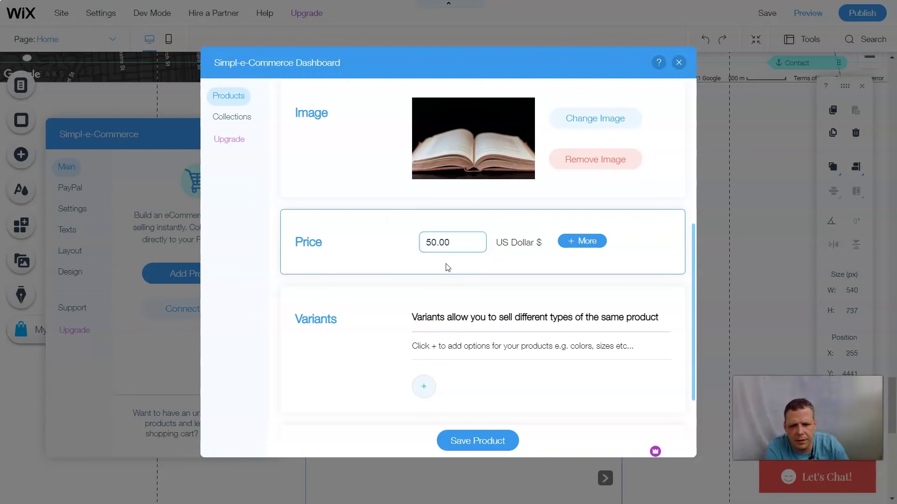
left_click(473, 319)
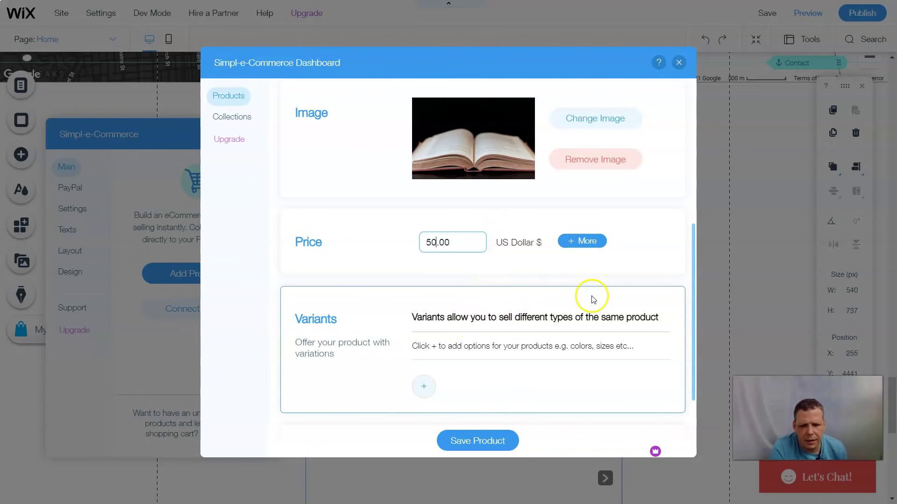
scroll(504, 340, "down", 1)
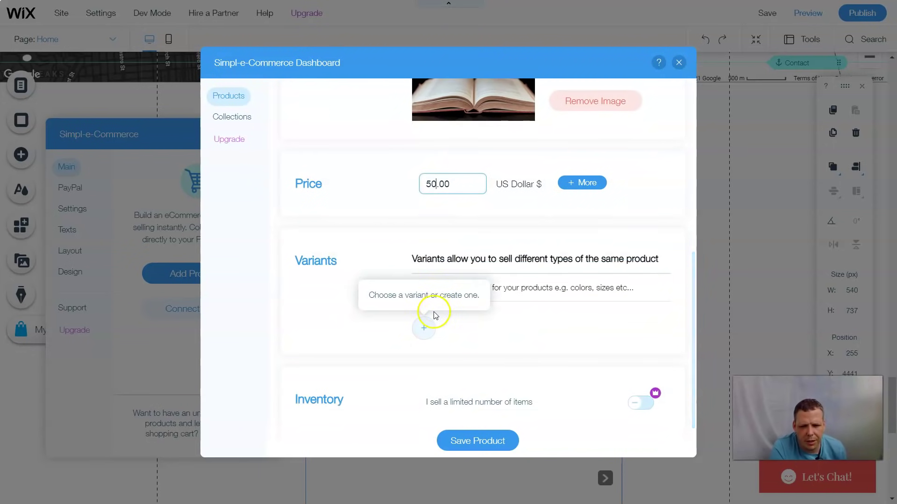
left_click(564, 286)
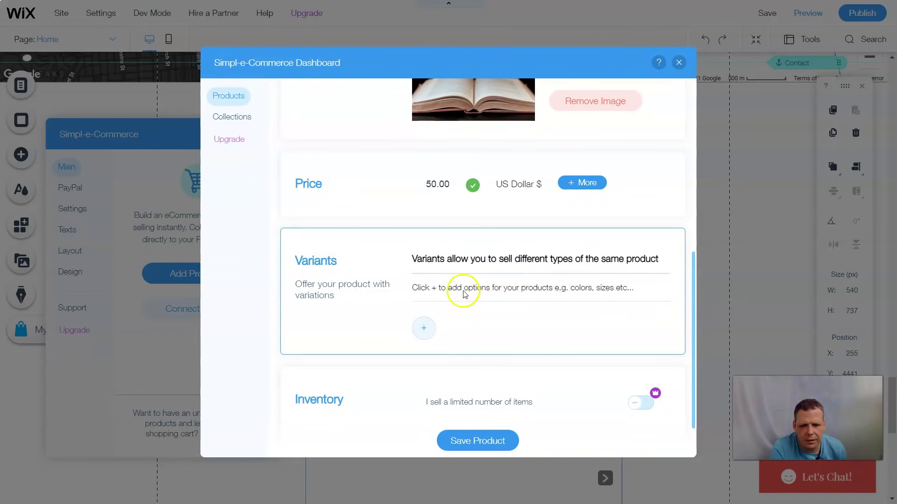
left_click(423, 329)
Name the variant Hardback, rename option 1 to Soft back, and save the variant
left_click(354, 196)
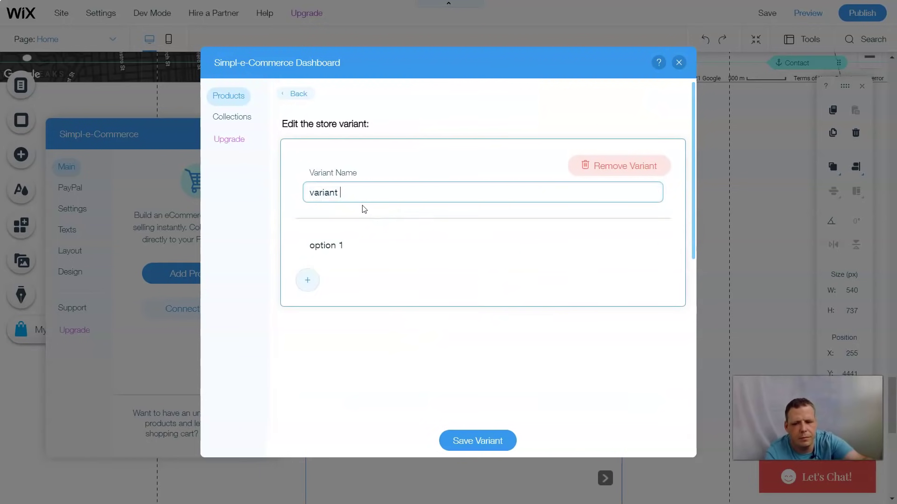
type("varian")
key("BackSpace")
key("BackSpace")
key("BackSpace")
key("BackSpace")
key("BackSpace")
key("BackSpace")
type("Hardback")
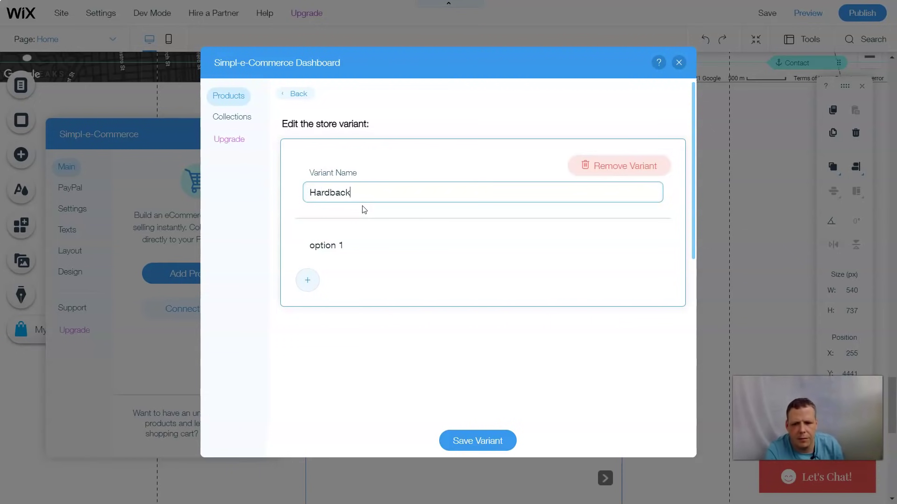
left_click(392, 238)
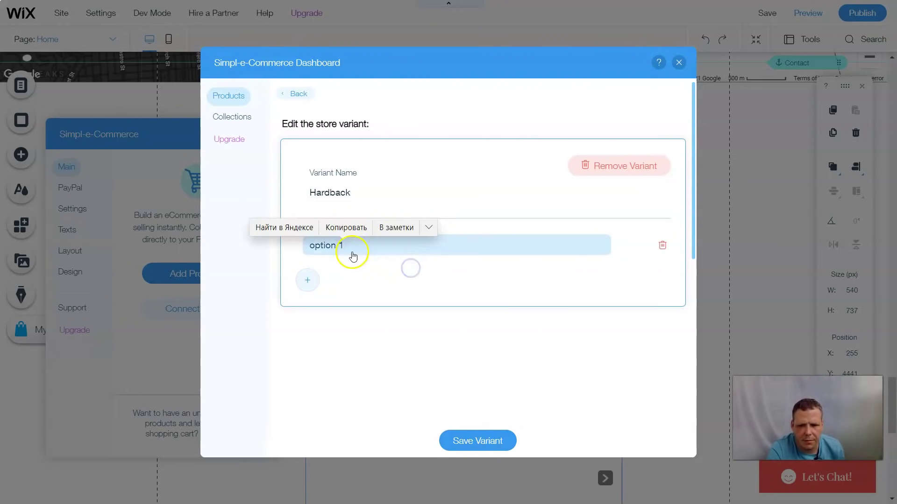
left_click(355, 247)
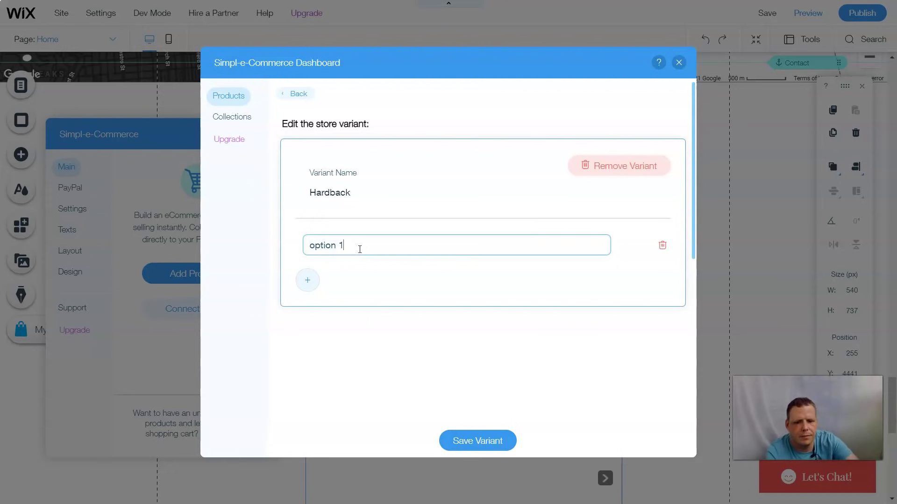
key("BackSpace")
key("BackSpace")
key("BackSpace")
key("BackSpace")
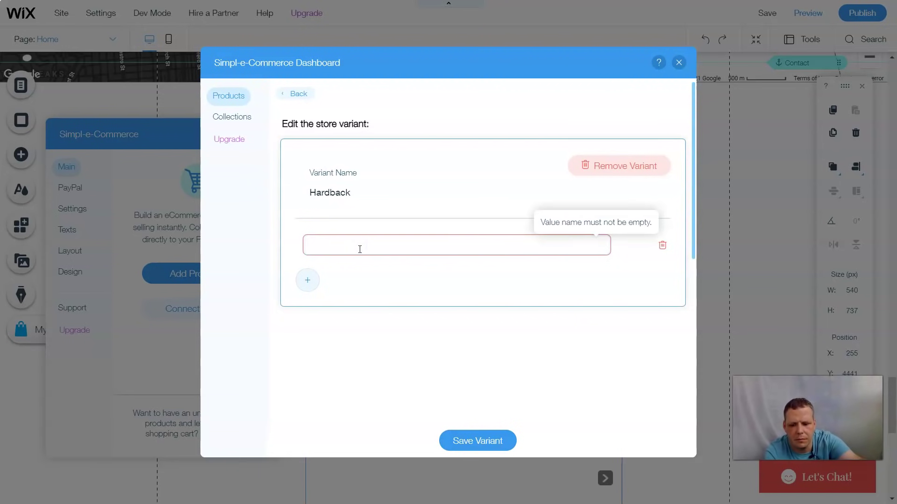
type("Soft back")
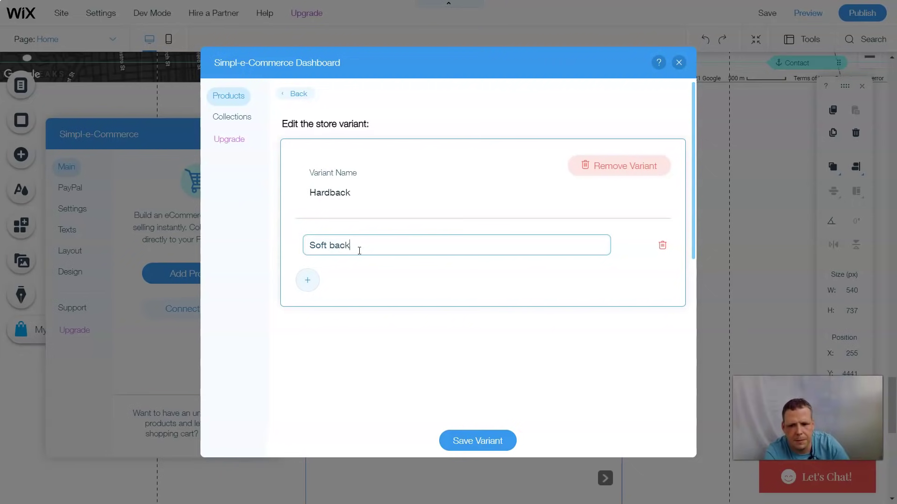
left_click(462, 443)
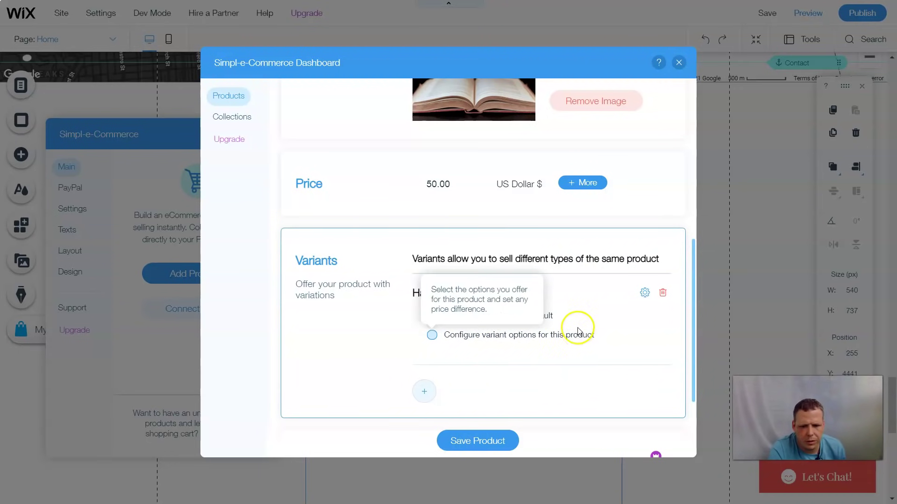
Switch to product-specific variant options and give Soft back a 25.00 price difference
left_click(433, 336)
scroll(495, 299, "down", 3)
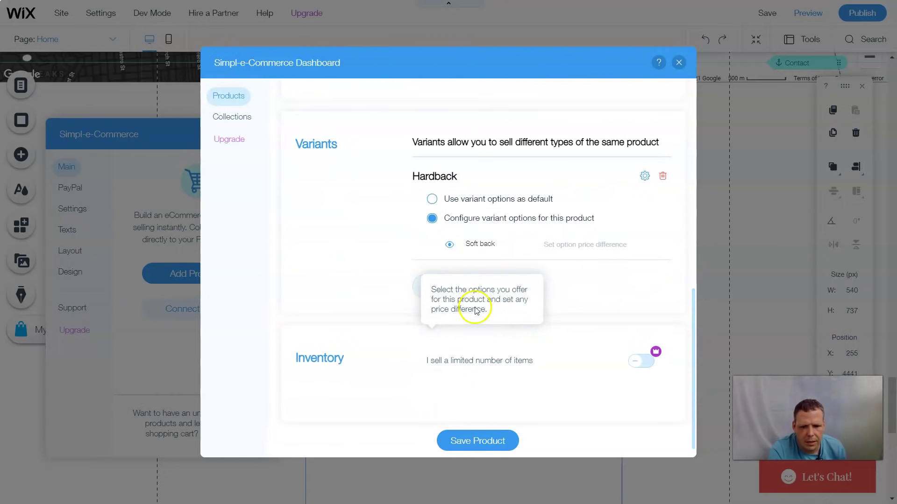
left_click(574, 246)
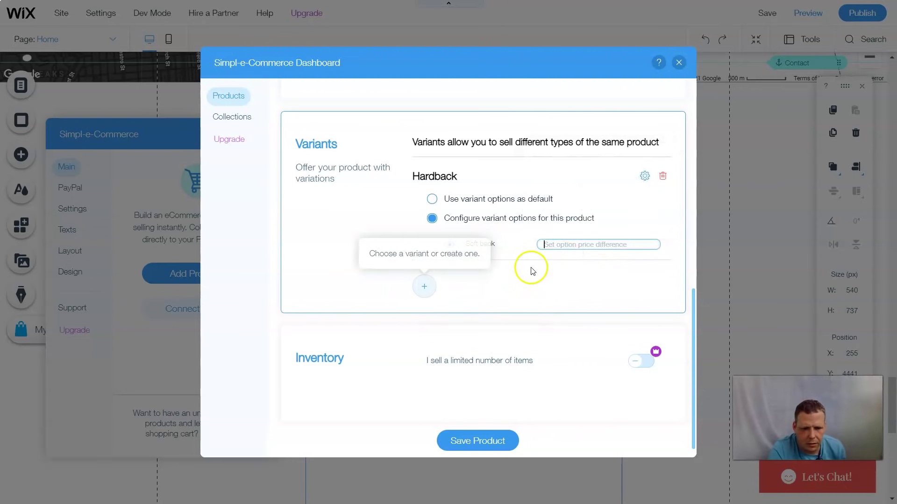
left_click(562, 245)
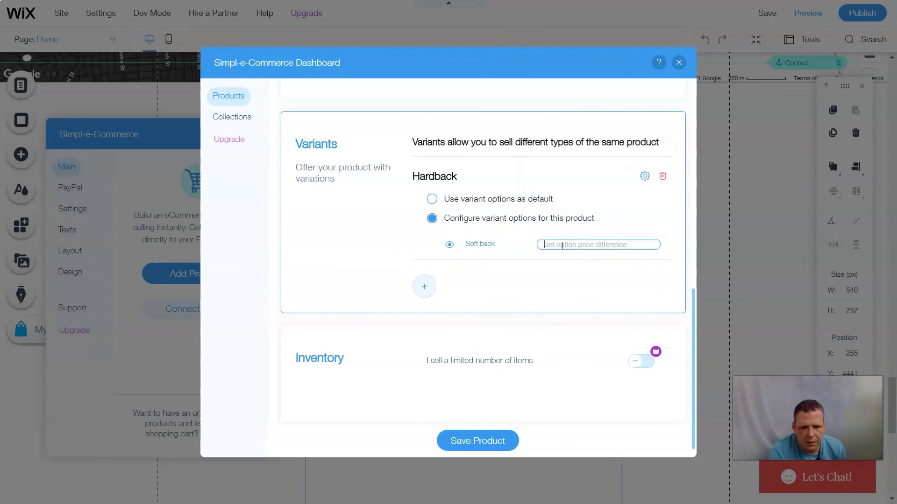
left_click(574, 281)
scroll(496, 317, "down", 1)
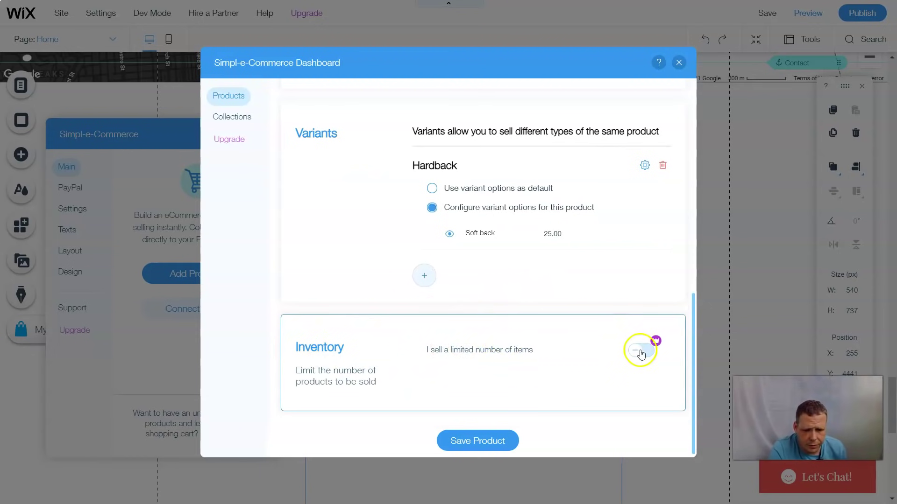
mouse_move(656, 344)
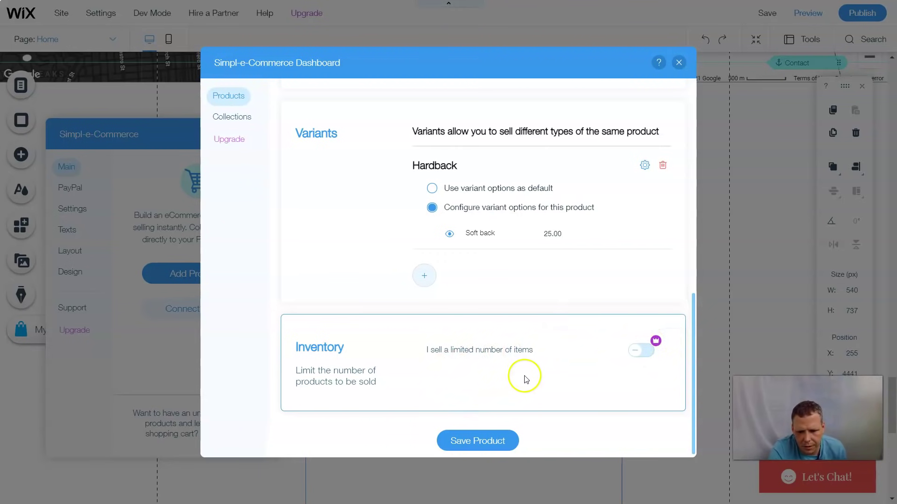
Save My Biography, check the All Products collection, and return to the product list
left_click(487, 441)
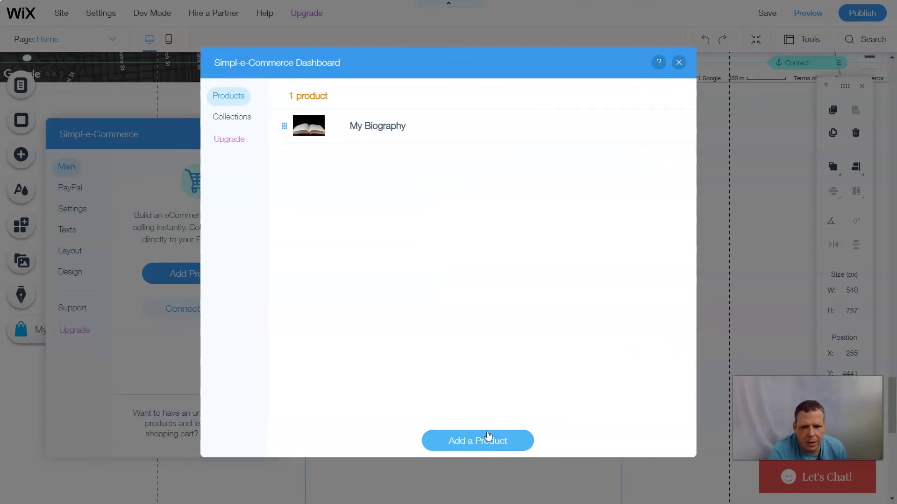
left_click(233, 116)
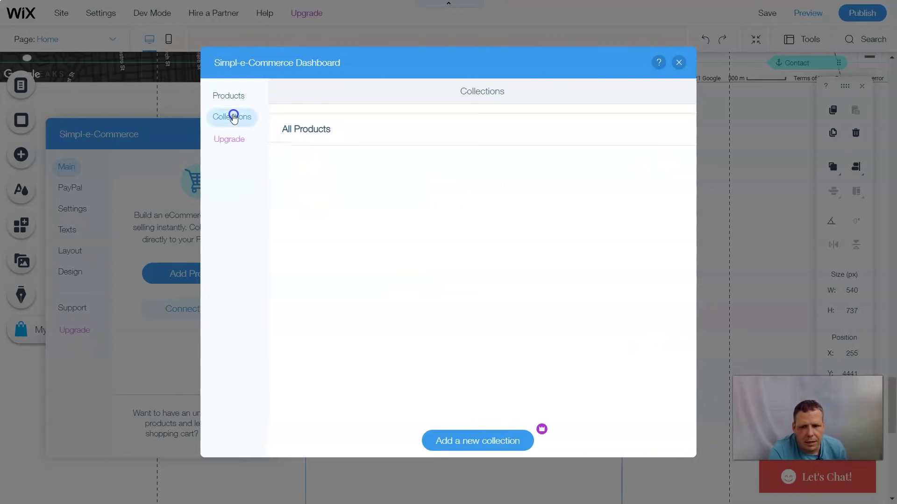
left_click(315, 129)
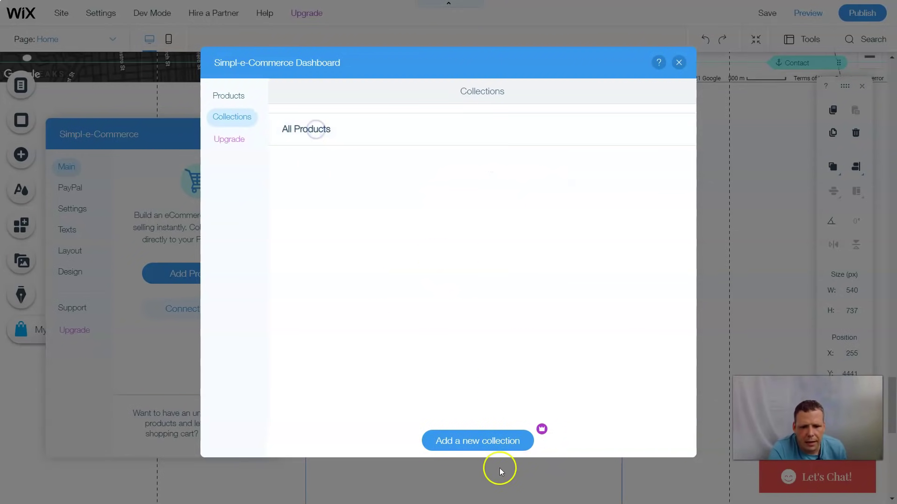
left_click(235, 97)
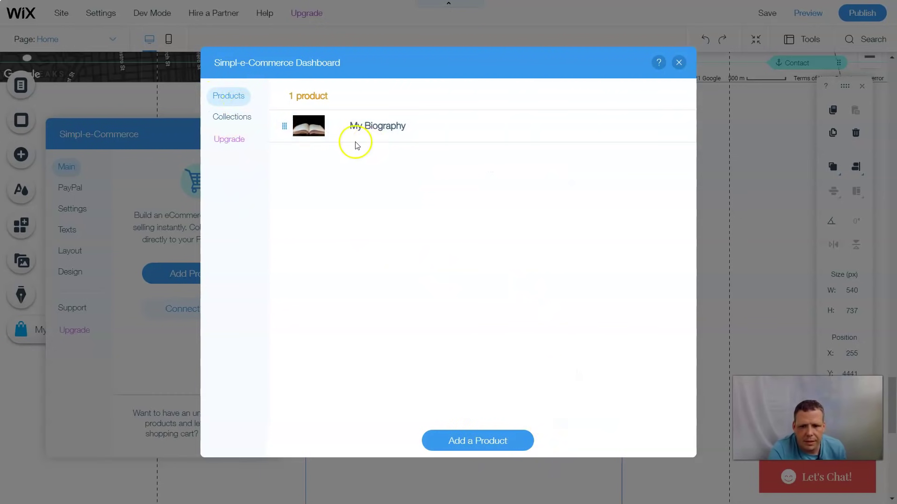
left_click(448, 129)
Duplicate My Biography three times, saving each copy, so four products are listed
left_click(682, 131)
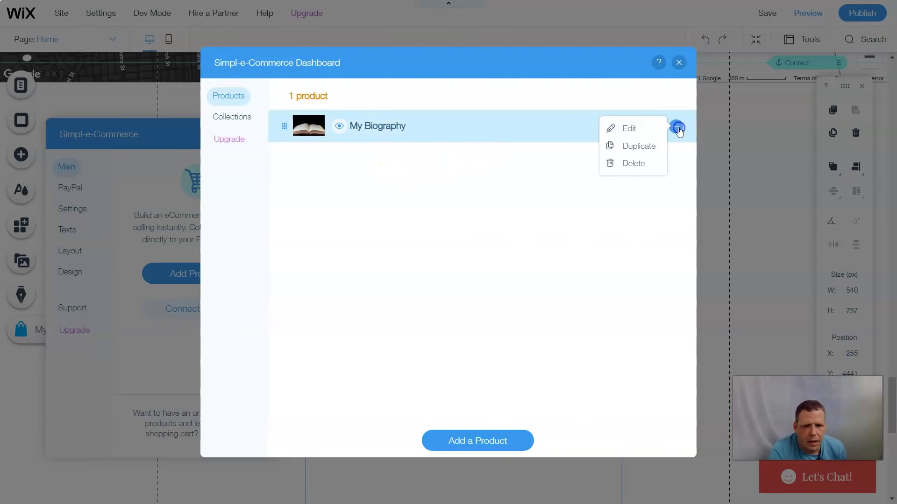
left_click(639, 147)
left_click(483, 441)
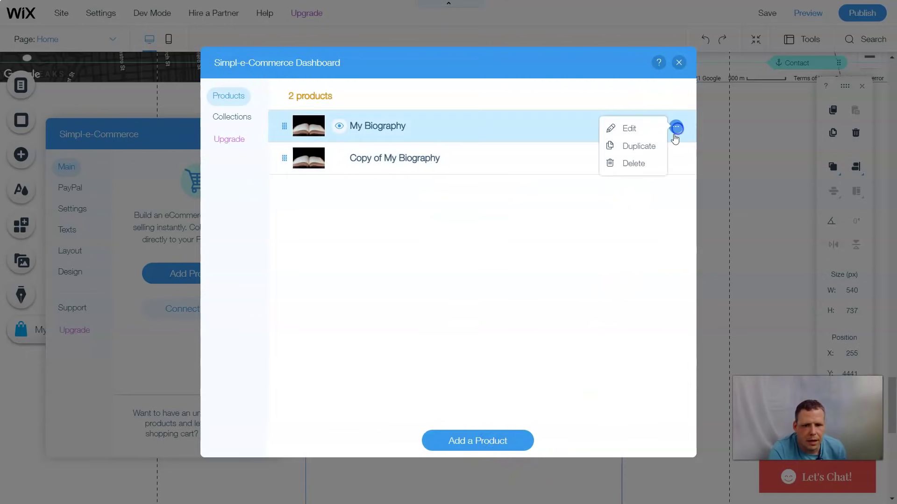
left_click(677, 161)
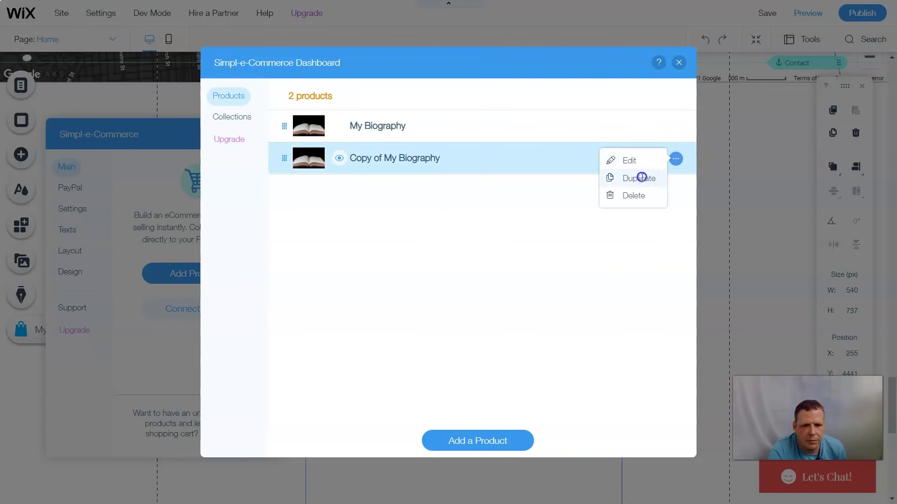
left_click(645, 176)
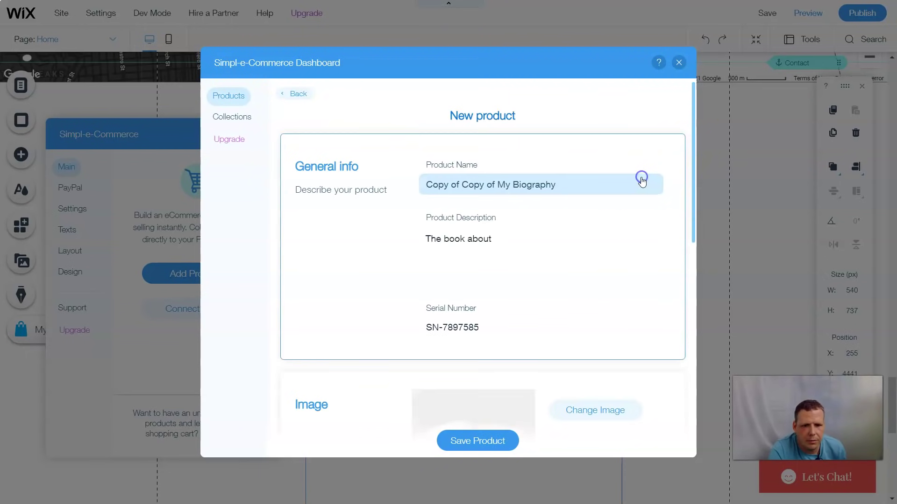
left_click(490, 441)
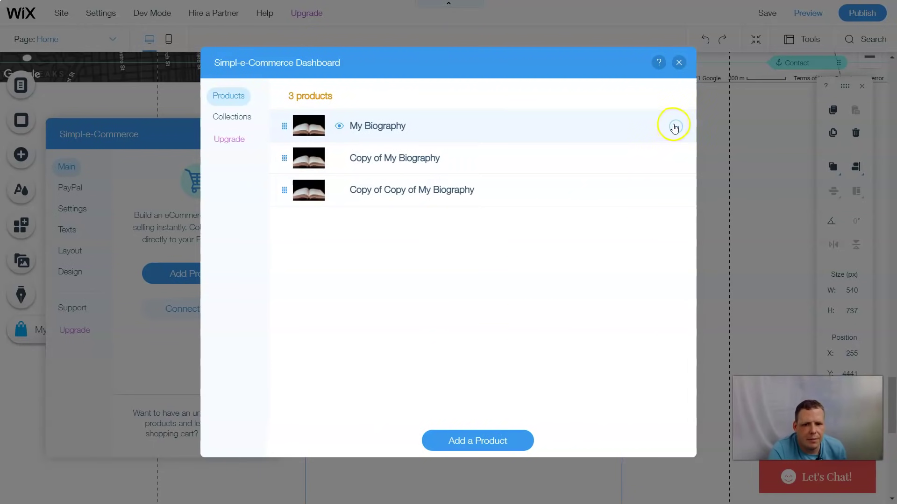
left_click(676, 160)
left_click(680, 192)
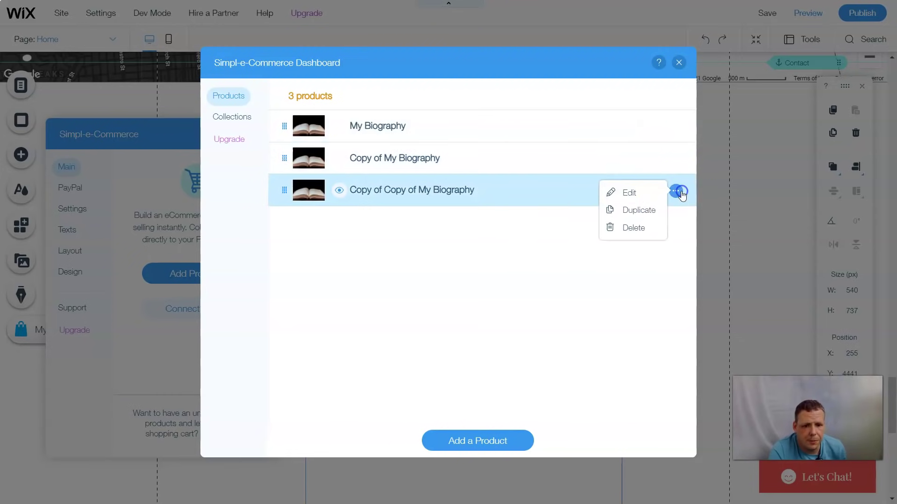
left_click(649, 212)
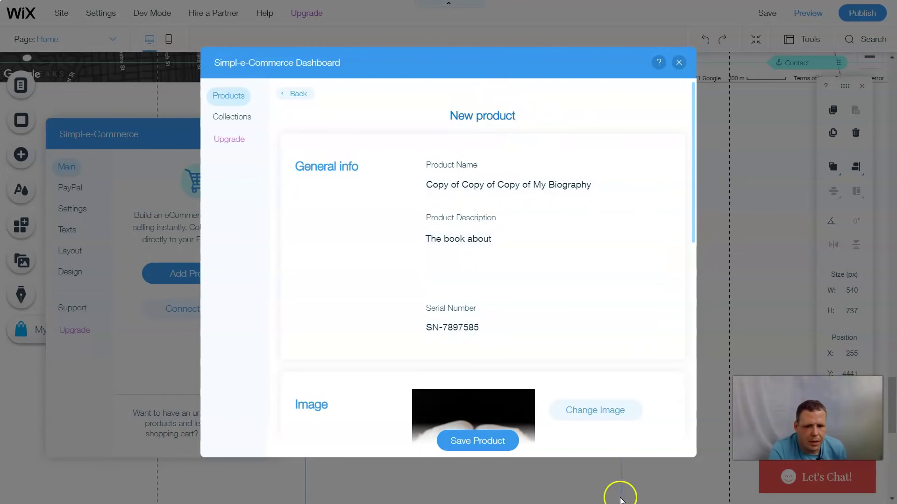
left_click(468, 444)
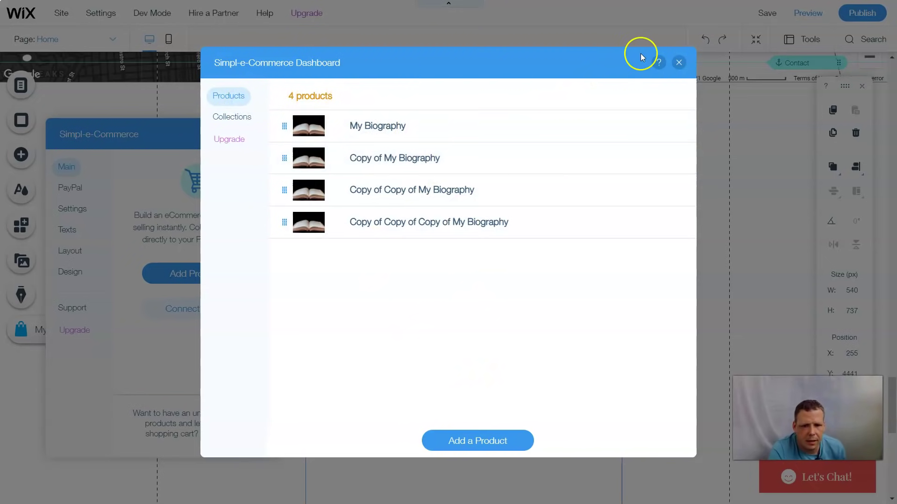
Close the products dashboard and open the Simpl-e-Commerce widget's settings panel
left_click(678, 63)
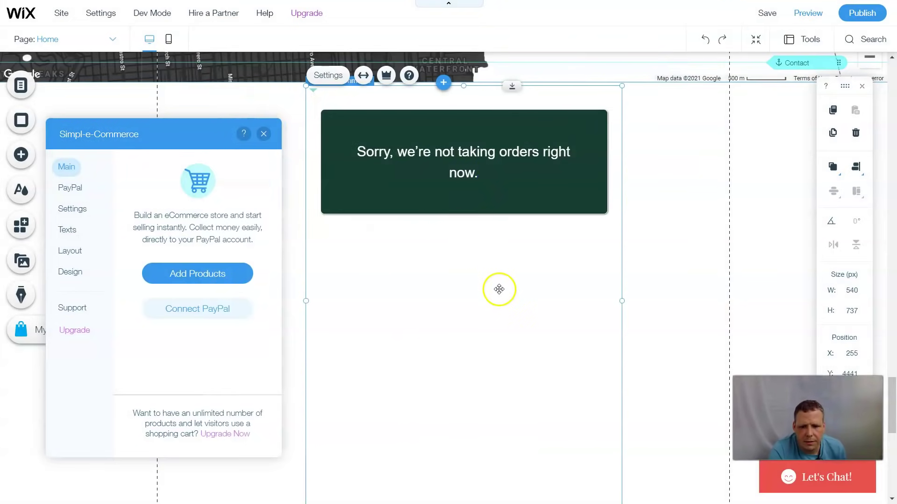
scroll(502, 291, "up", 4)
scroll(509, 298, "down", 3)
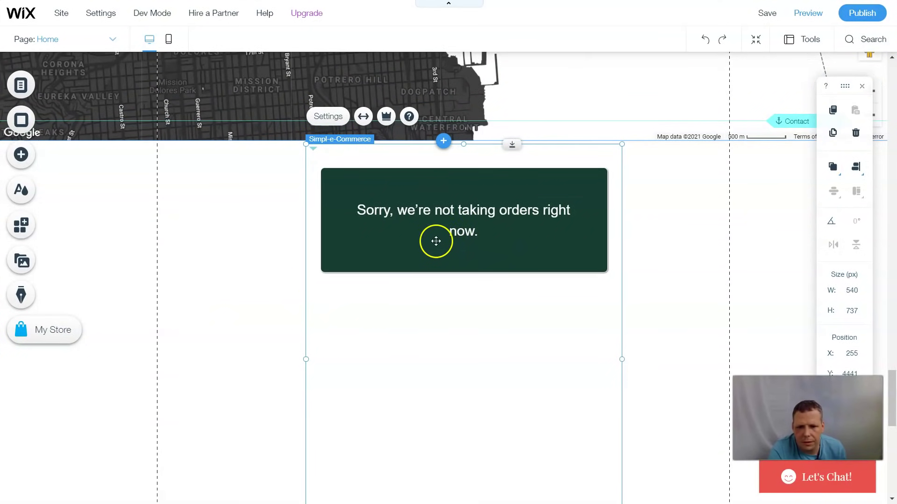
left_click(332, 117)
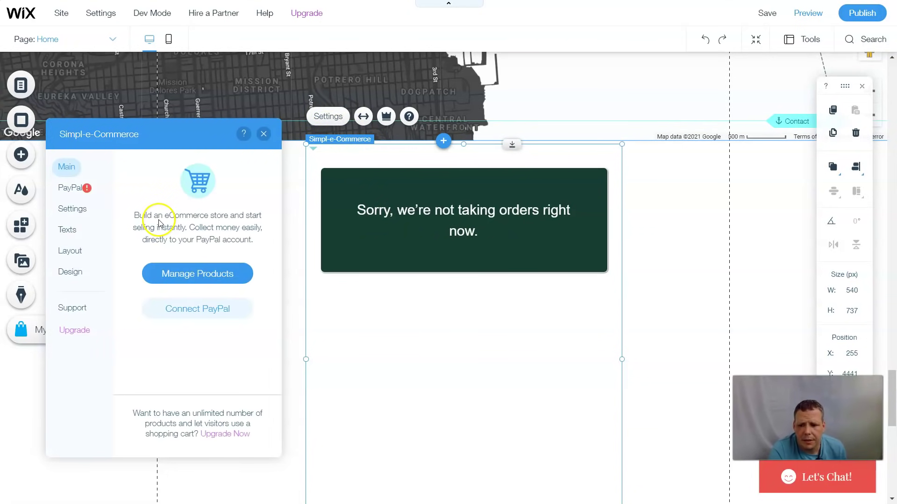
Enter the PayPal account e-mail on the PayPal tab and save it
left_click(69, 187)
left_click(156, 215)
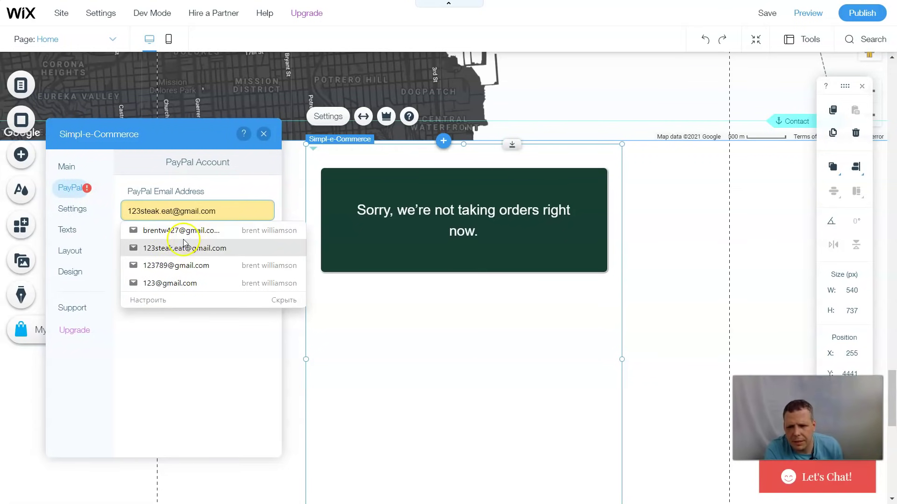
left_click(171, 266)
left_click(194, 236)
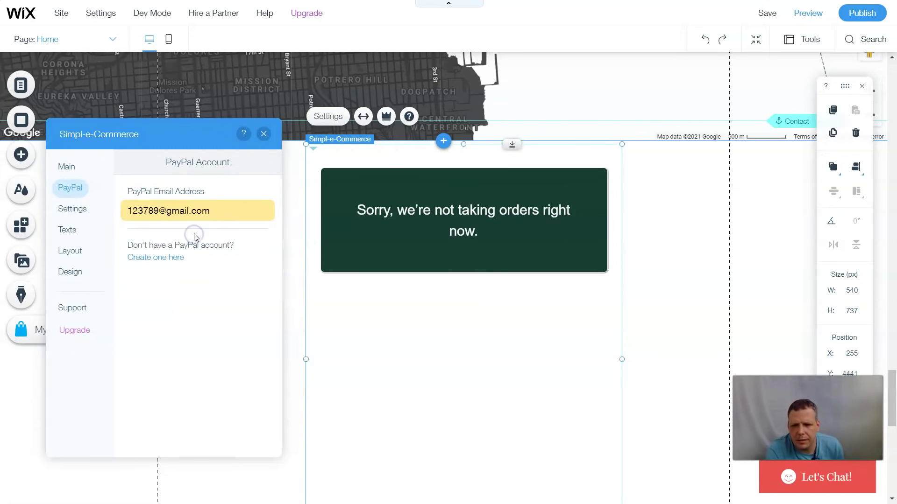
Look over the Settings and Texts tabs, then reopen Manage Products from Main
left_click(74, 212)
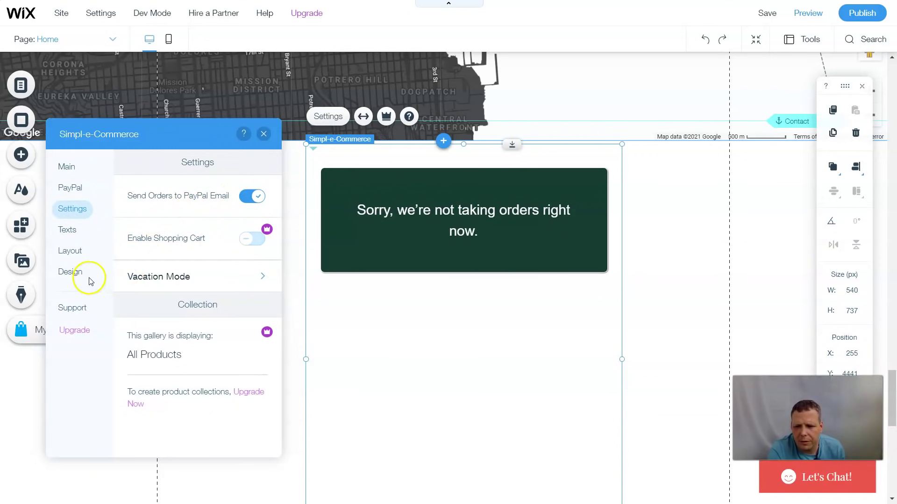
left_click(70, 229)
left_click(71, 168)
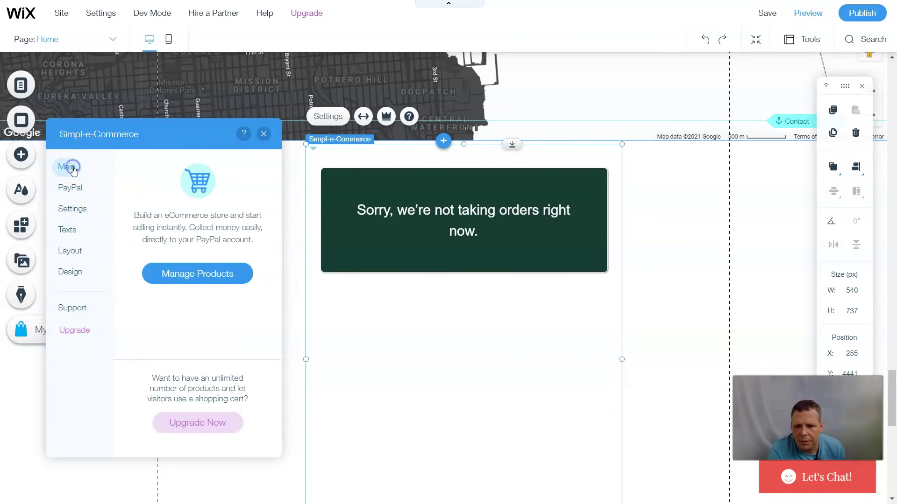
left_click(176, 275)
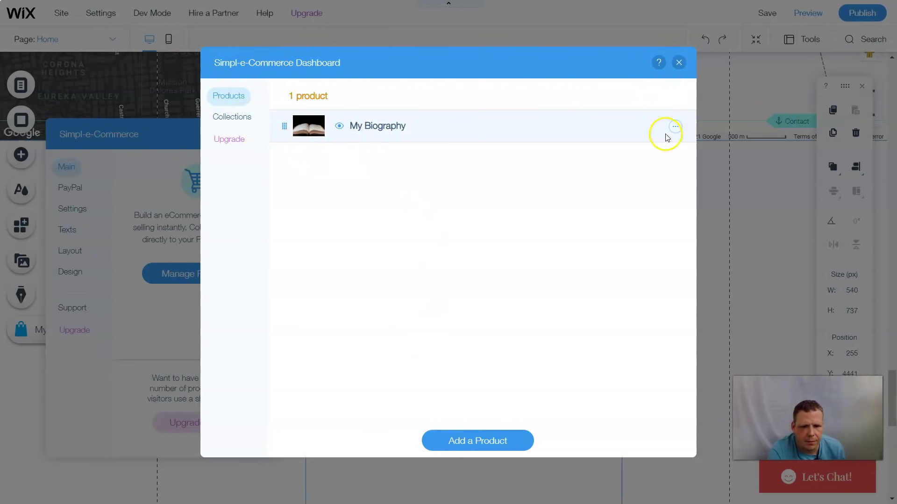
Close the products dashboard and show the Simpl-e-Commerce Settings tab
left_click(679, 63)
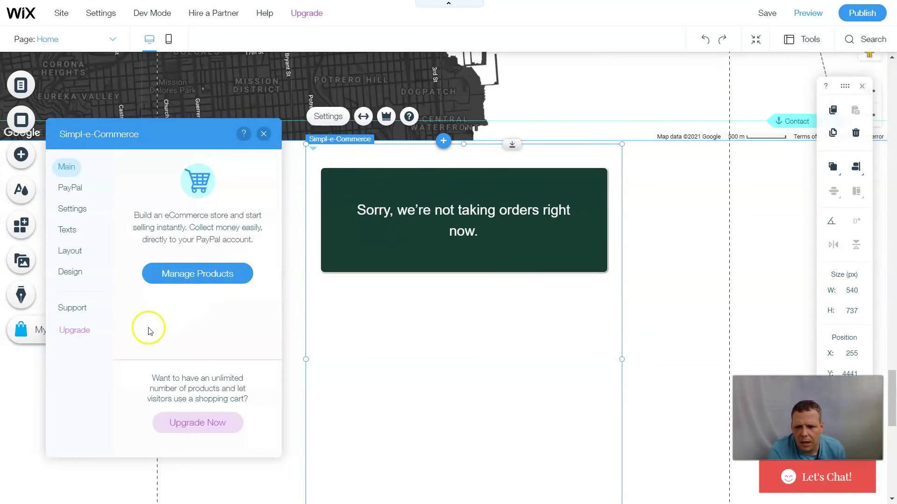
left_click(75, 208)
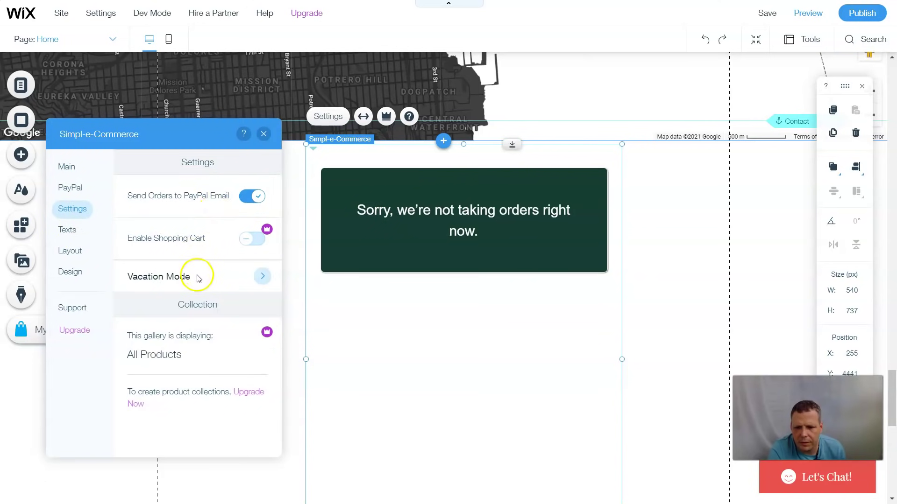
Click through the Main, PayPal, Settings, Texts, Layout and Design tabs of the store panel
left_click(65, 169)
left_click(71, 193)
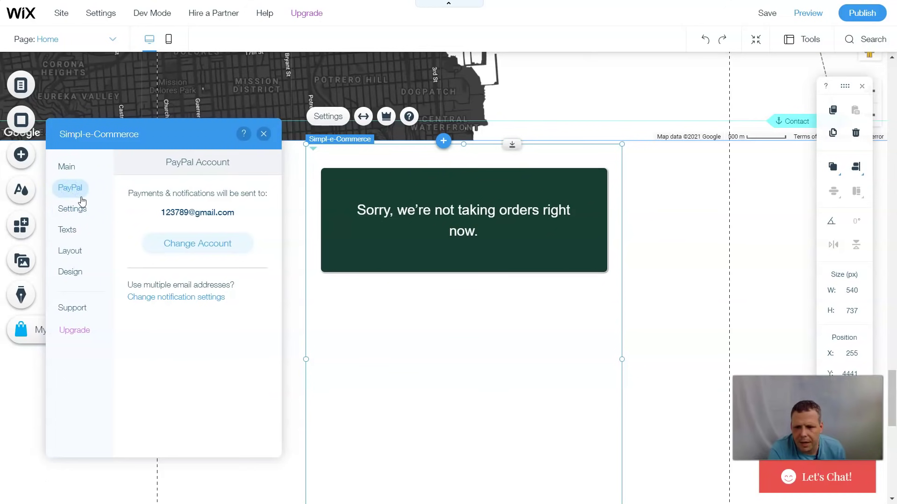
left_click(82, 214)
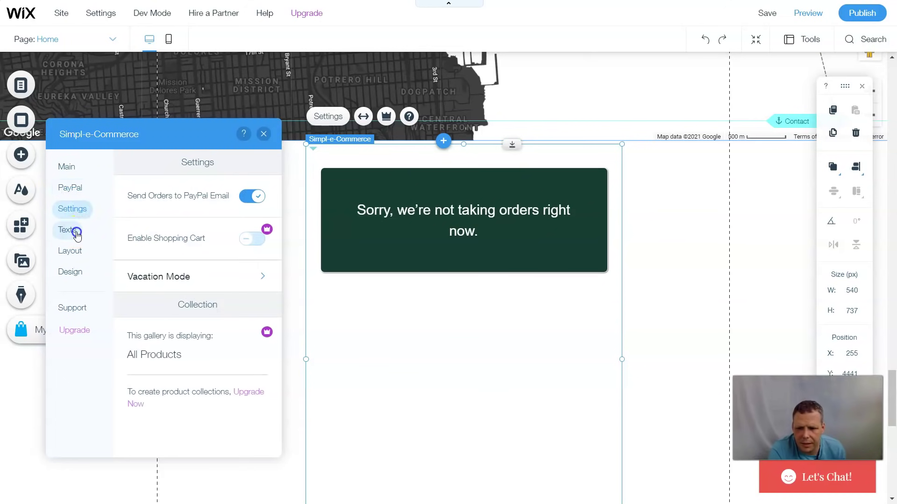
left_click(76, 234)
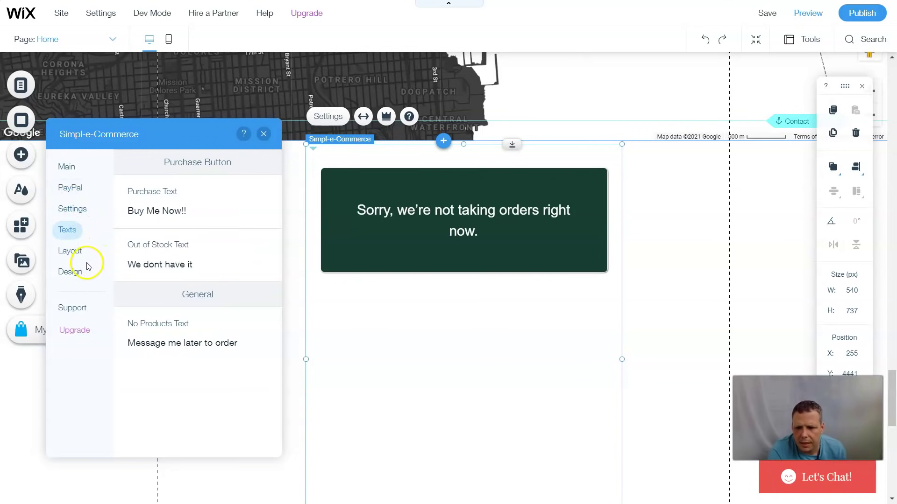
left_click(80, 255)
left_click(75, 271)
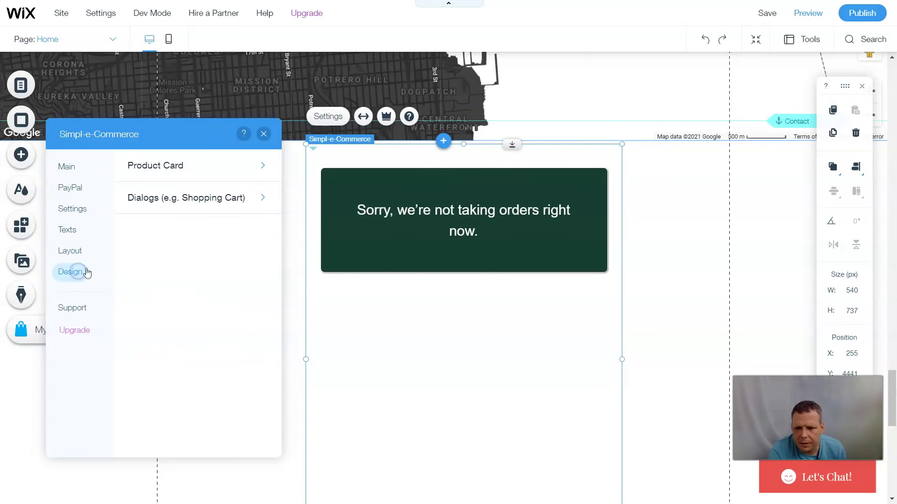
Inspect the Dialogs and Product Card design settings, ending on Layout with 323px-wide cards
left_click(221, 195)
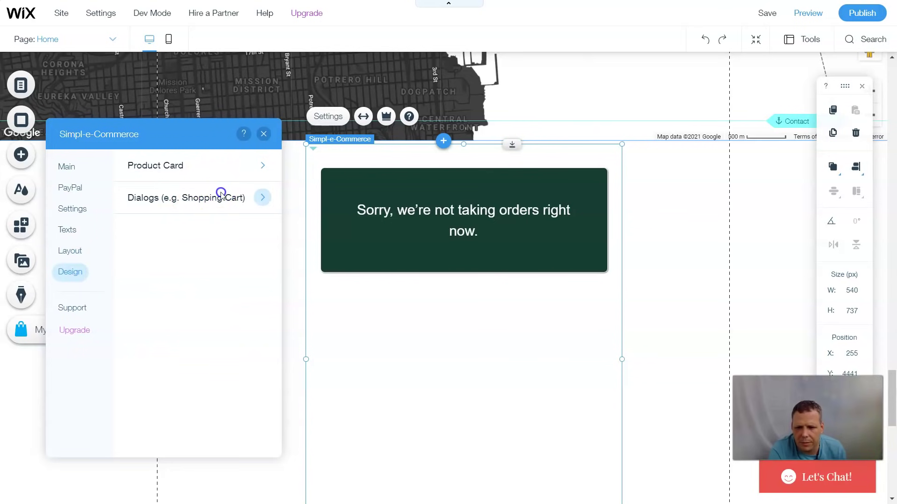
left_click(262, 201)
scroll(223, 224, "down", 1)
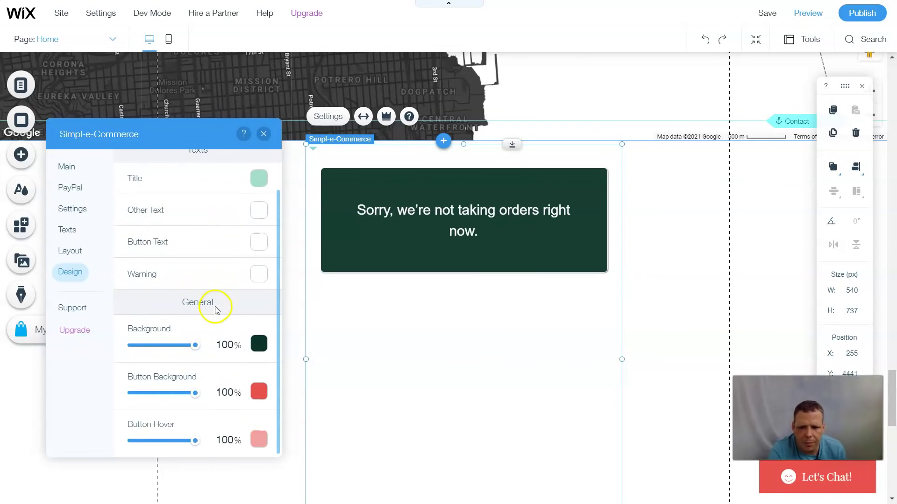
scroll(216, 308, "up", 1)
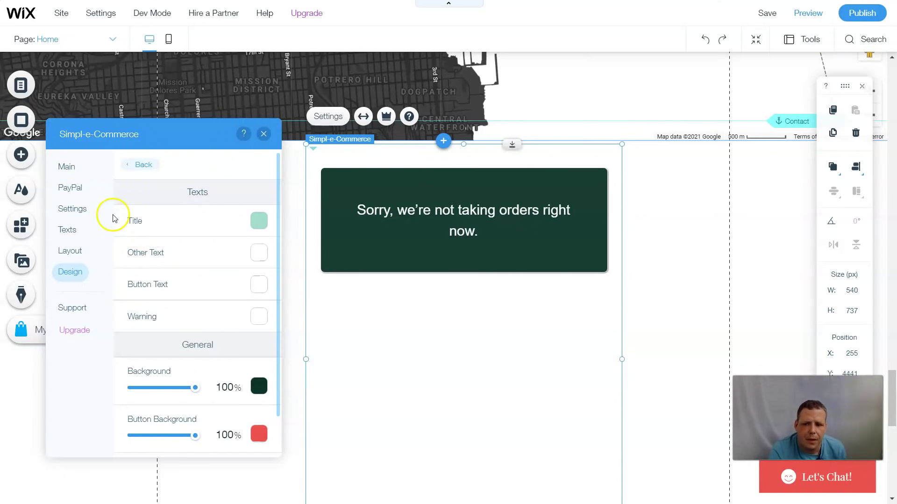
left_click(127, 162)
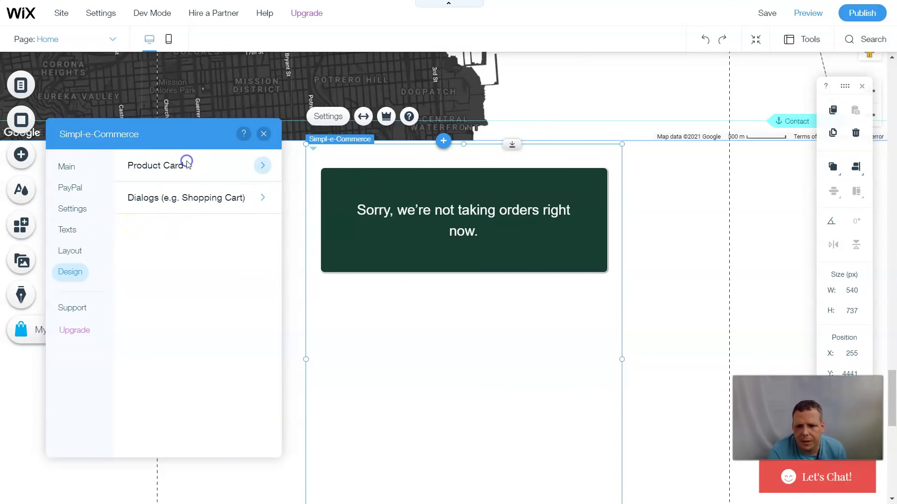
left_click(263, 165)
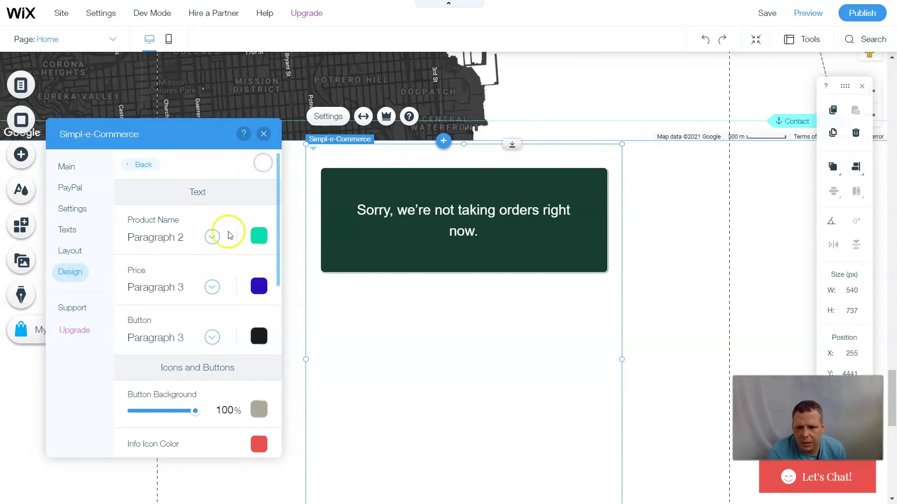
scroll(226, 244, "down", 8)
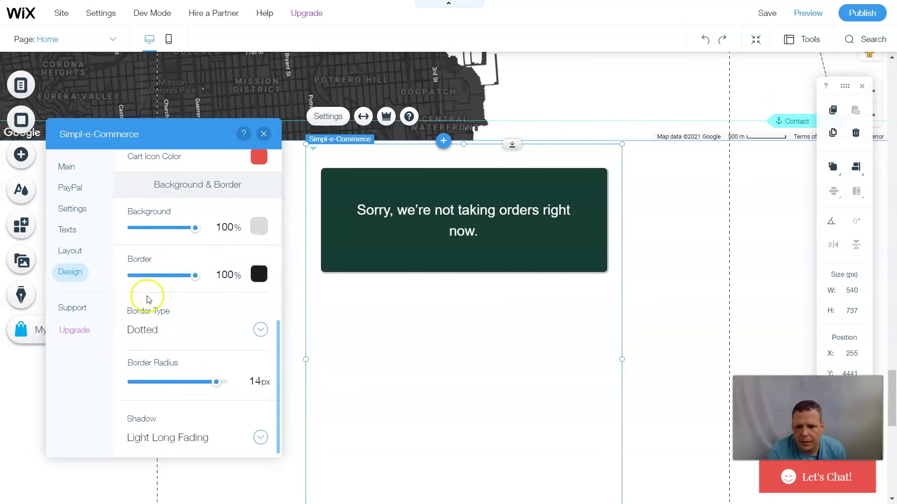
left_click(70, 251)
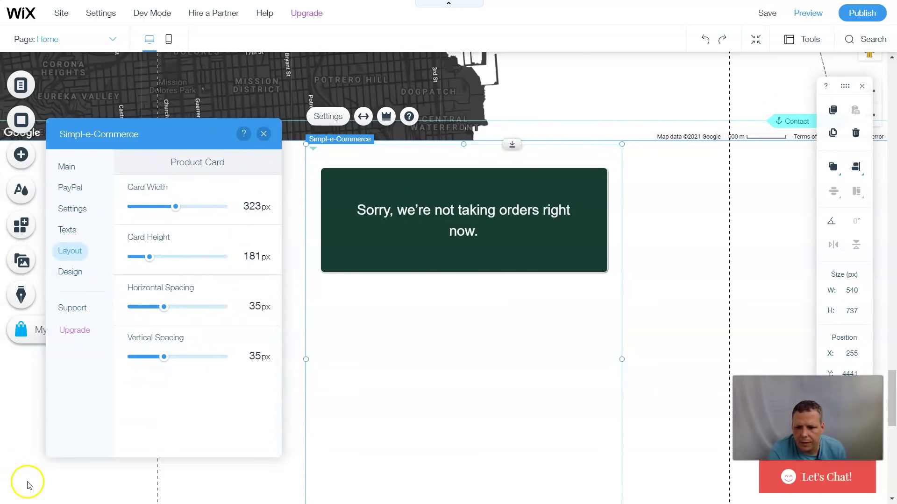
Turn off Vacation Mode's 'Store is Closed' and close the Simpl-e-Commerce settings
left_click(6, 485)
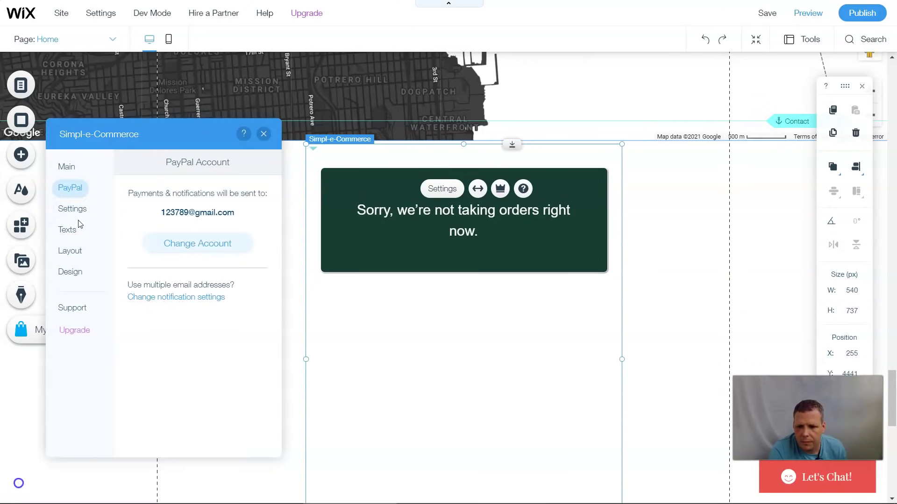
left_click(80, 208)
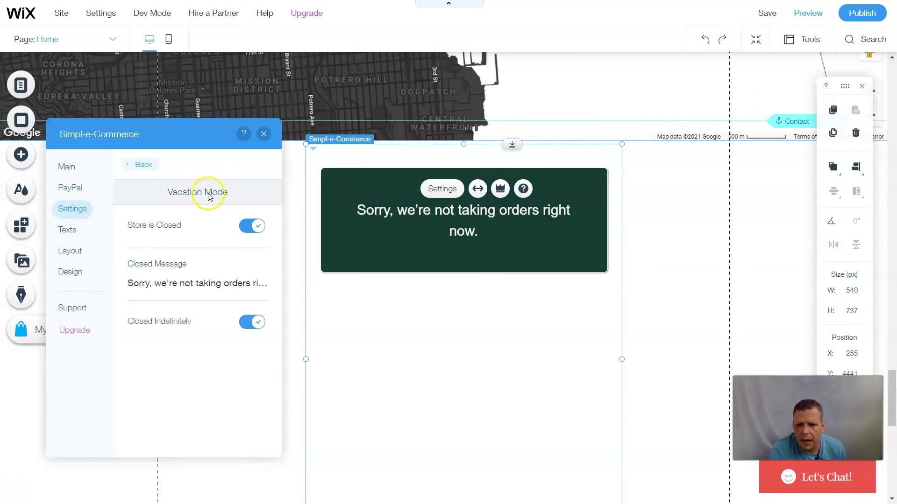
left_click(251, 225)
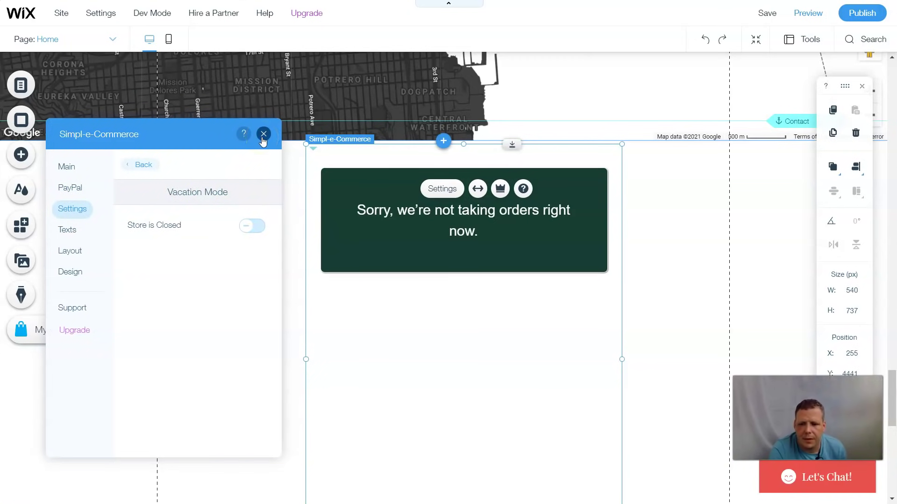
left_click(149, 166)
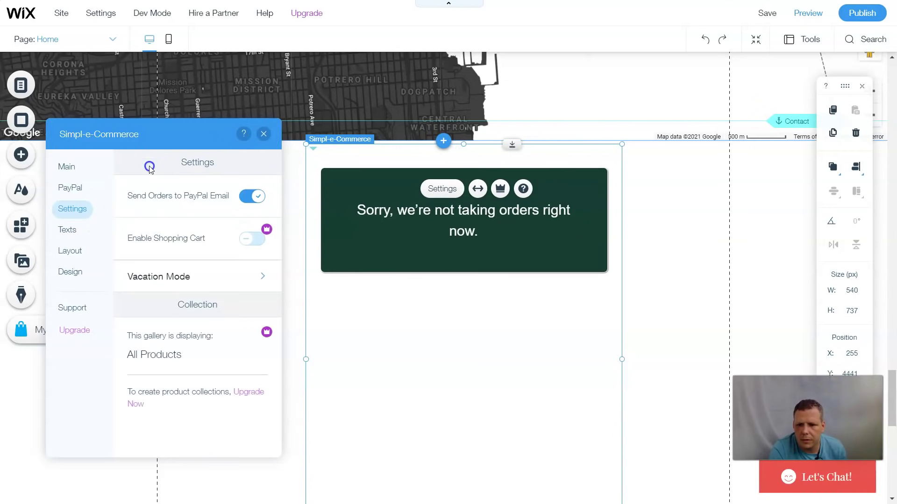
left_click(263, 135)
scroll(728, 116, "up", 4)
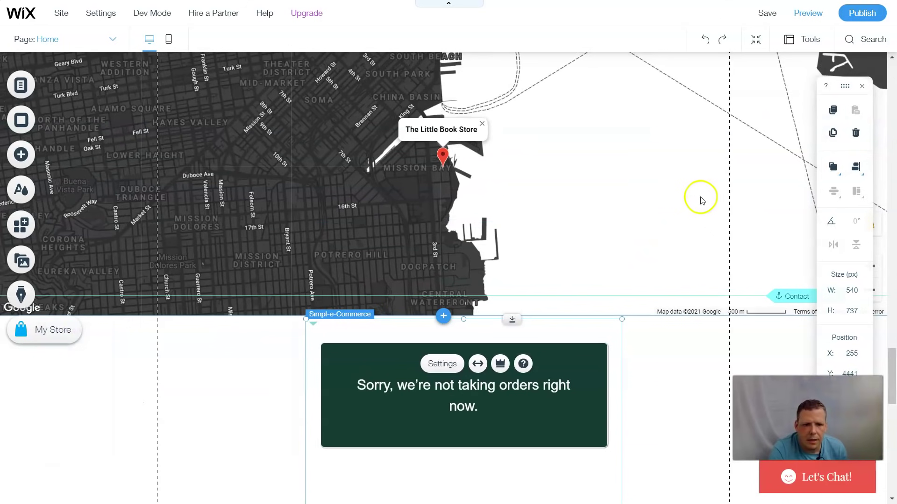
Preview the site, scroll the page, and jump to Book Signing to check the store section
left_click(804, 18)
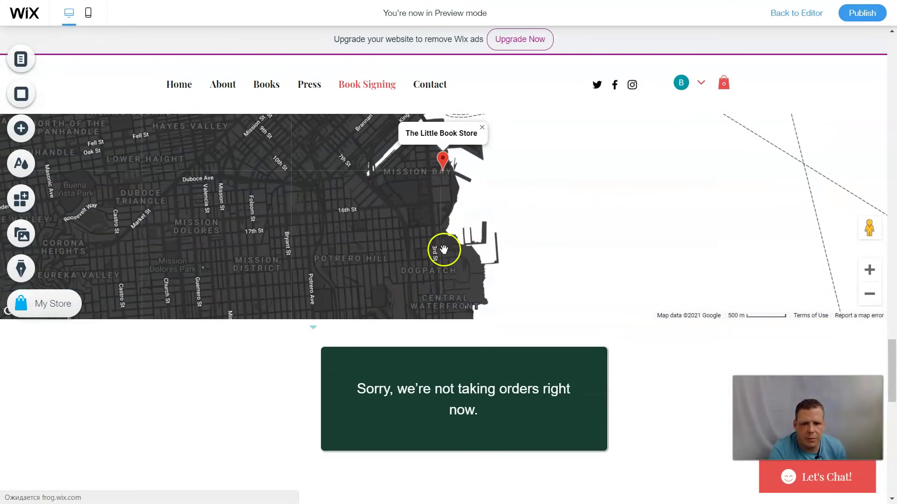
scroll(554, 260, "down", 3)
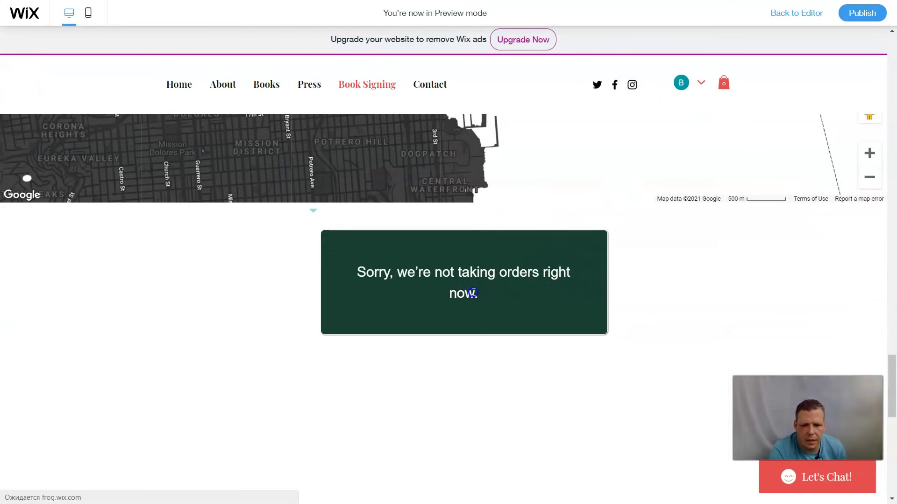
scroll(476, 266, "up", 3)
scroll(506, 304, "down", 4)
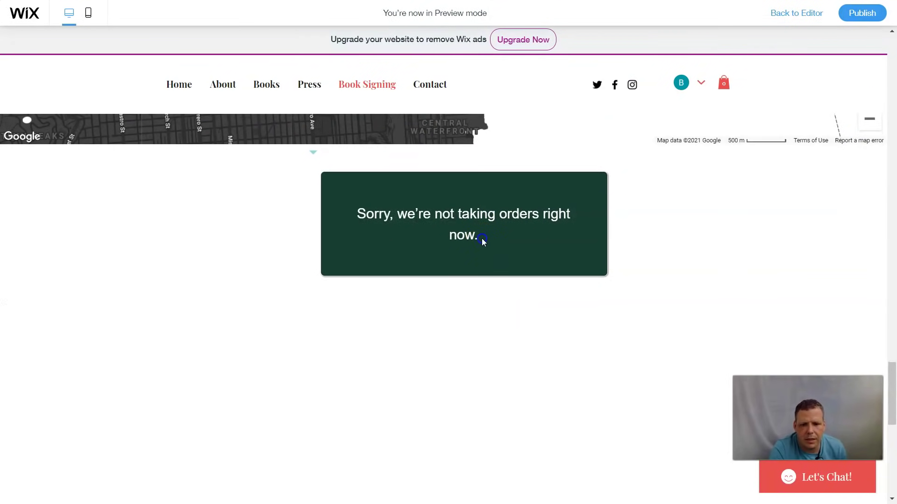
scroll(497, 245, "down", 4)
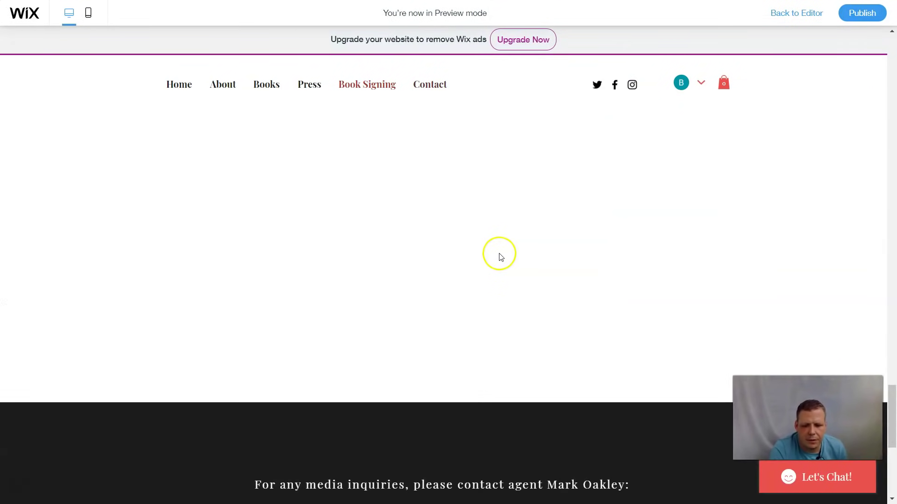
scroll(489, 256, "up", 9)
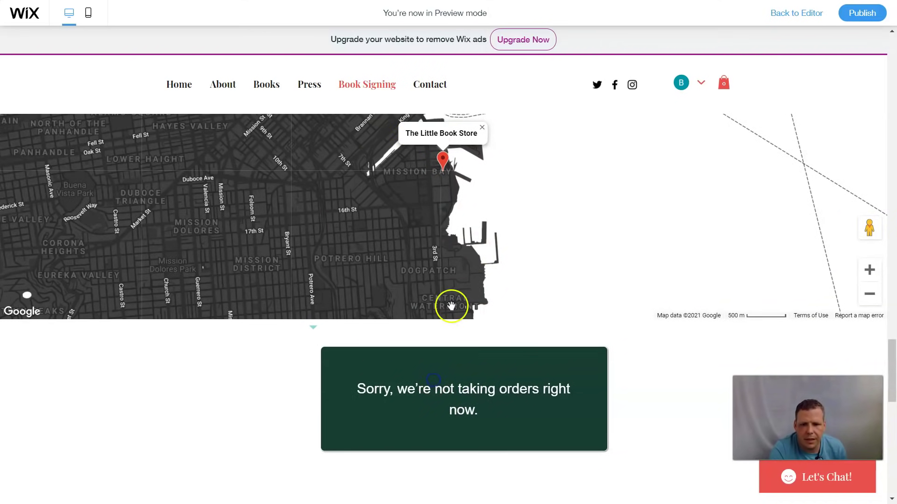
left_click(366, 86)
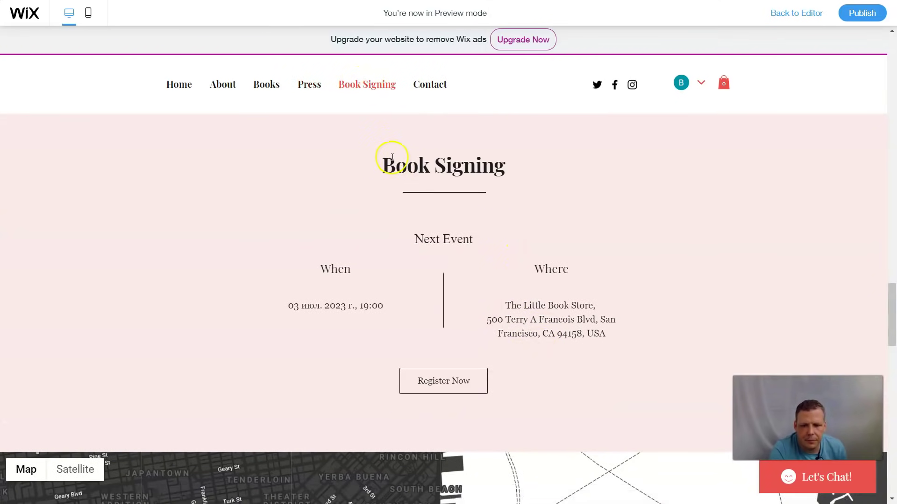
scroll(556, 324, "down", 10)
scroll(556, 312, "up", 4)
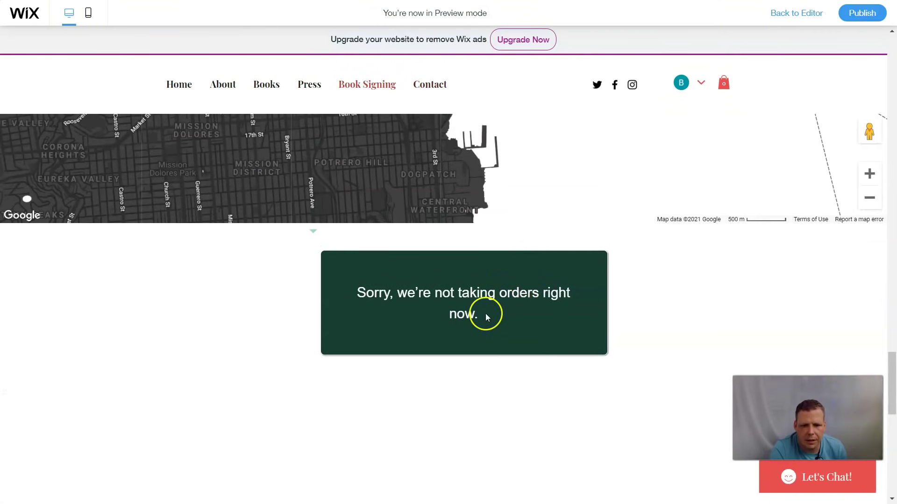
Return to the editor and open the Simpl-e-Commerce widget's settings
left_click(795, 14)
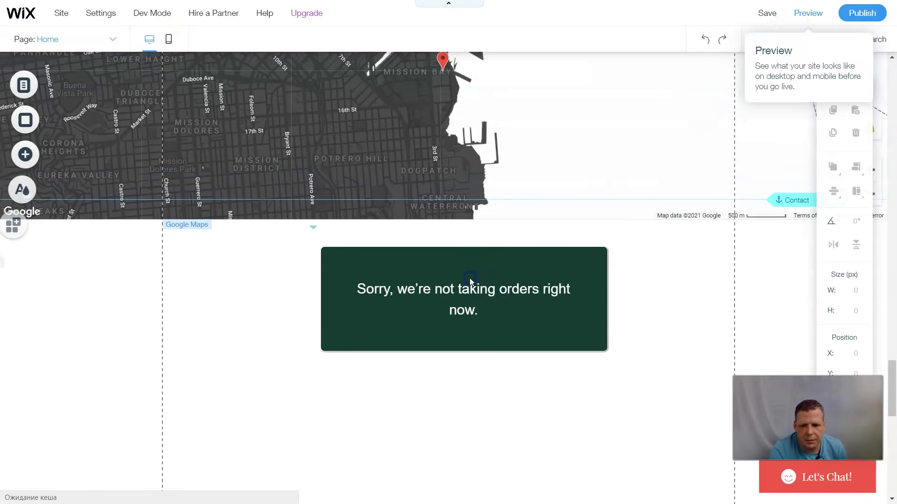
left_click(468, 286)
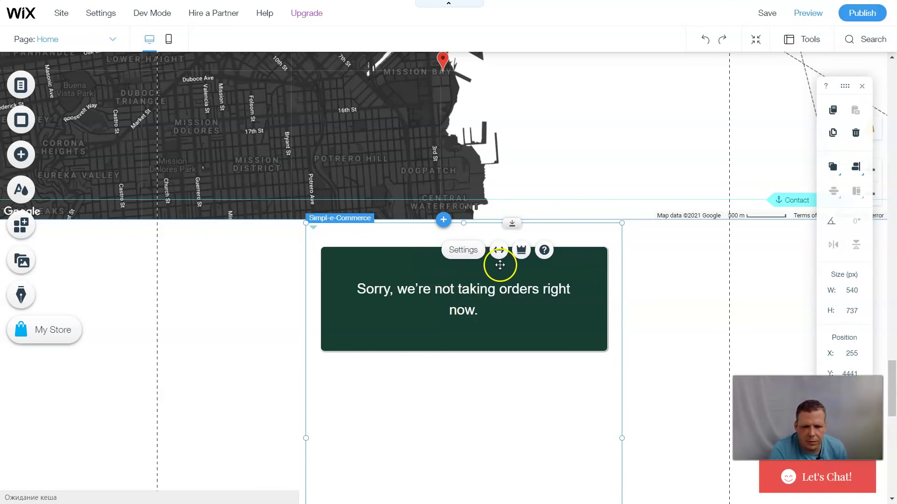
left_click(469, 258)
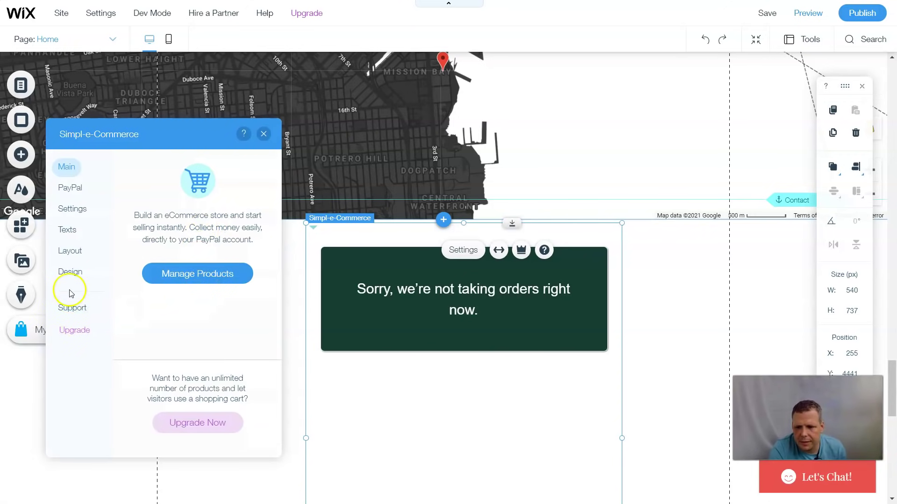
Review the Settings tab's Vacation Mode options, then the Texts and Design tabs
left_click(79, 215)
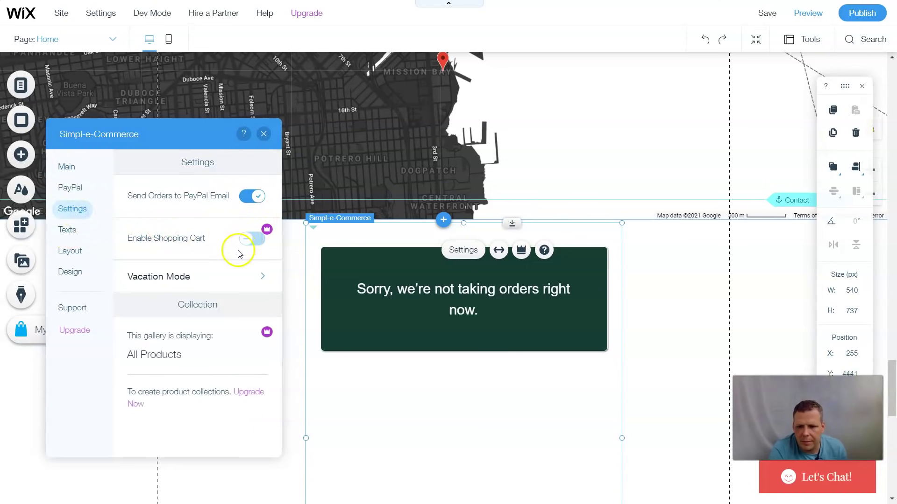
left_click(255, 280)
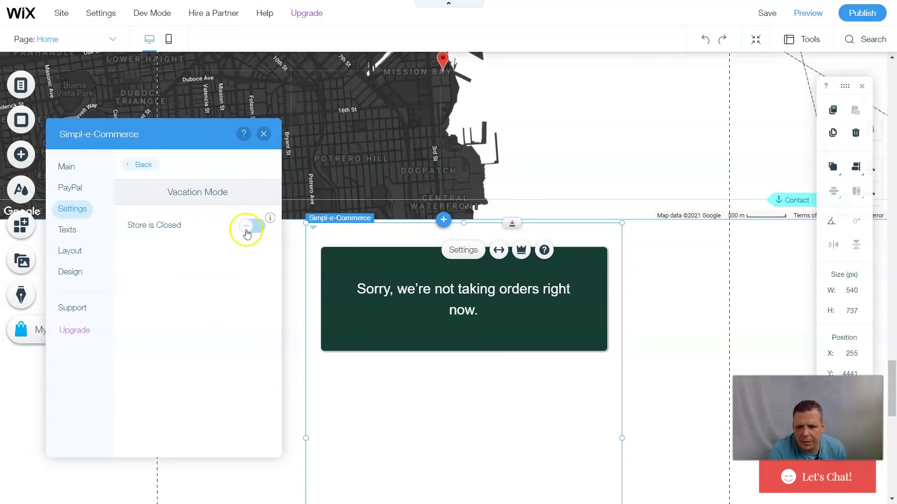
left_click(220, 195)
left_click(131, 165)
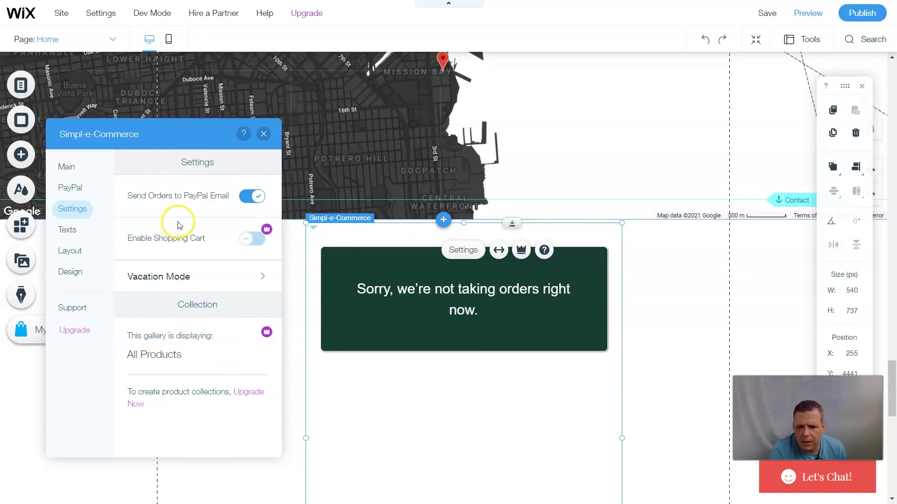
left_click(73, 234)
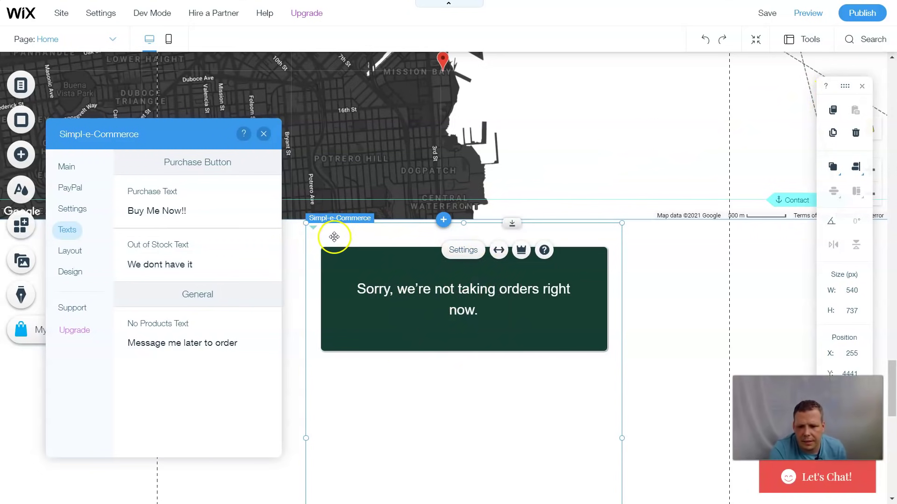
left_click(73, 274)
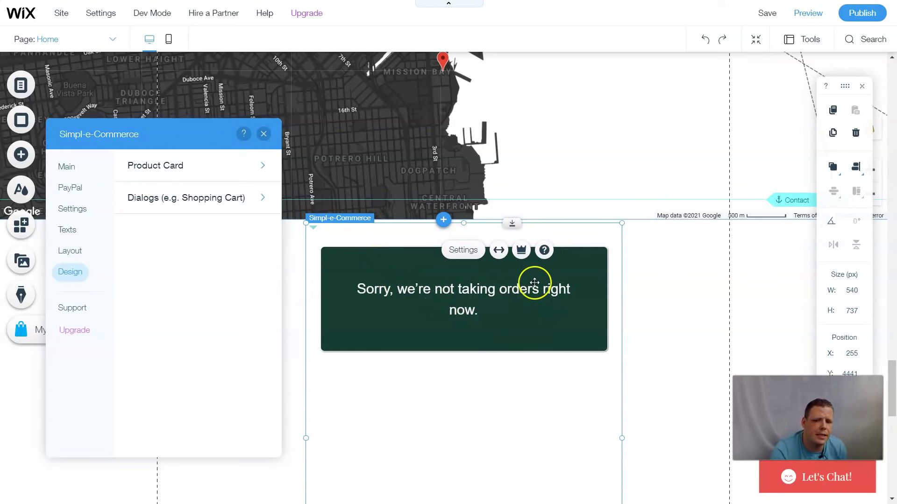
Open Manage Products, check the My Biography entry, then close the dashboard without adding a product
left_click(76, 175)
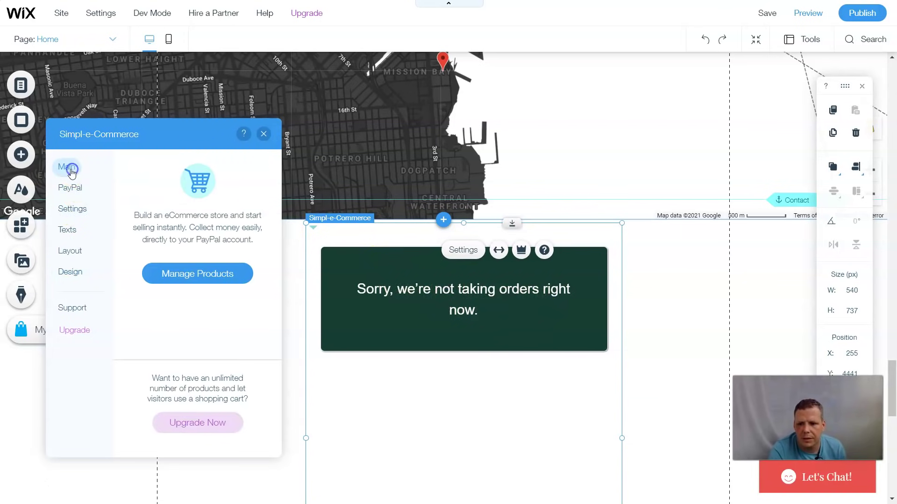
left_click(202, 273)
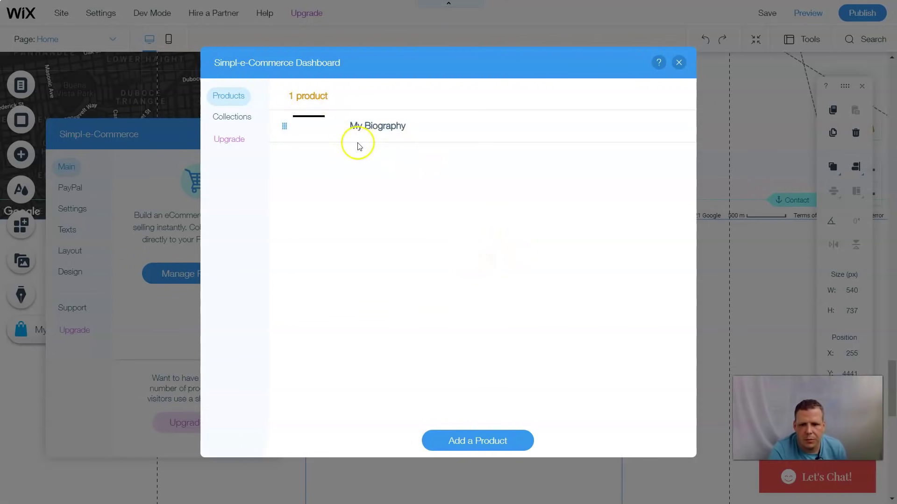
left_click(364, 126)
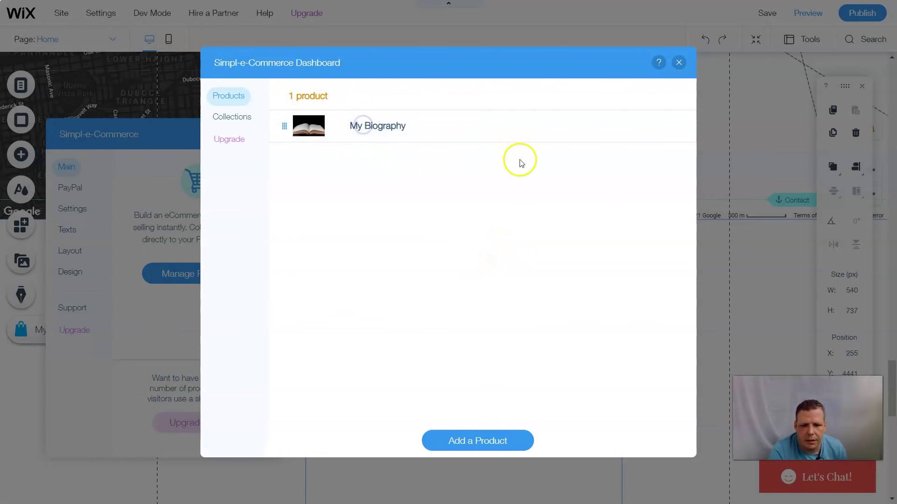
left_click(472, 447)
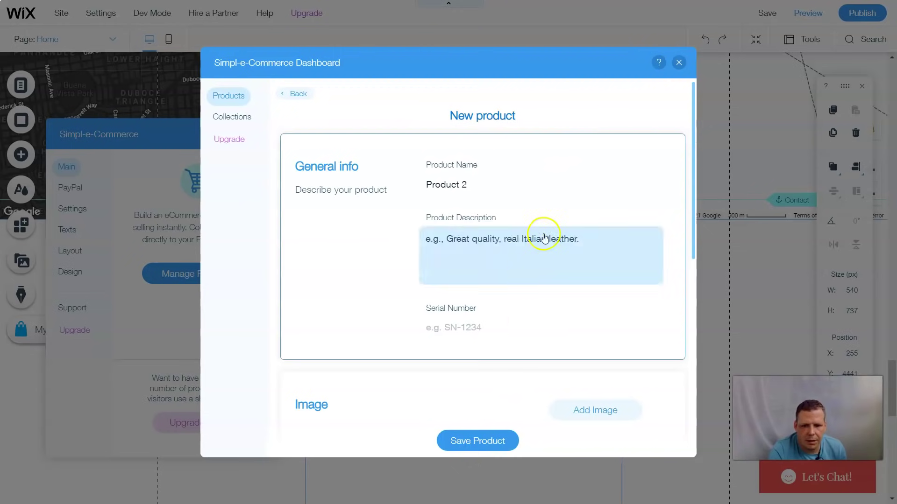
left_click(678, 63)
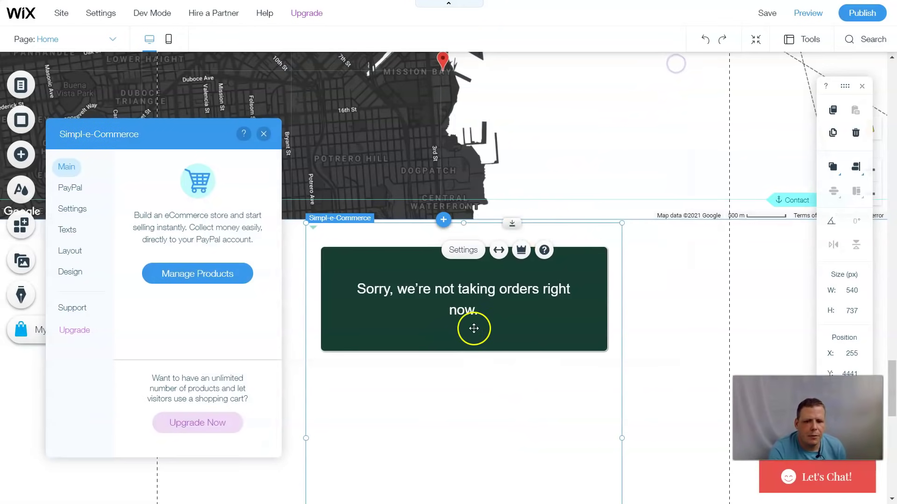
left_click(260, 134)
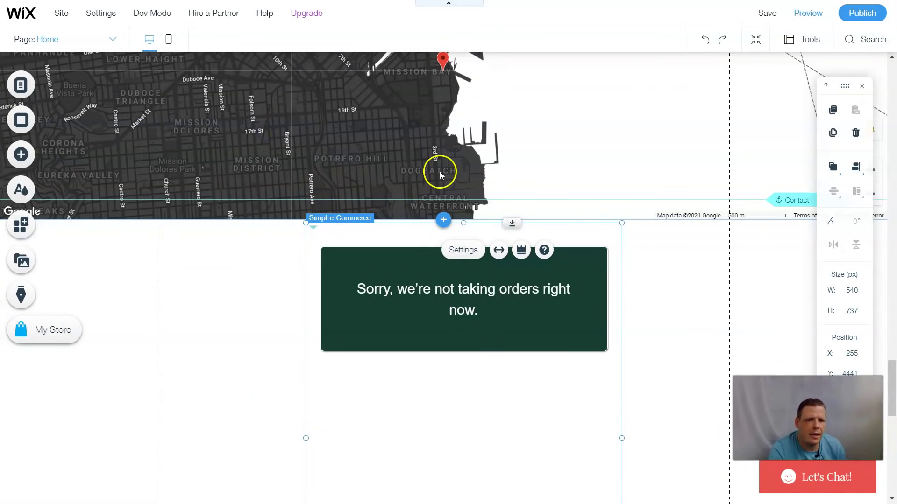